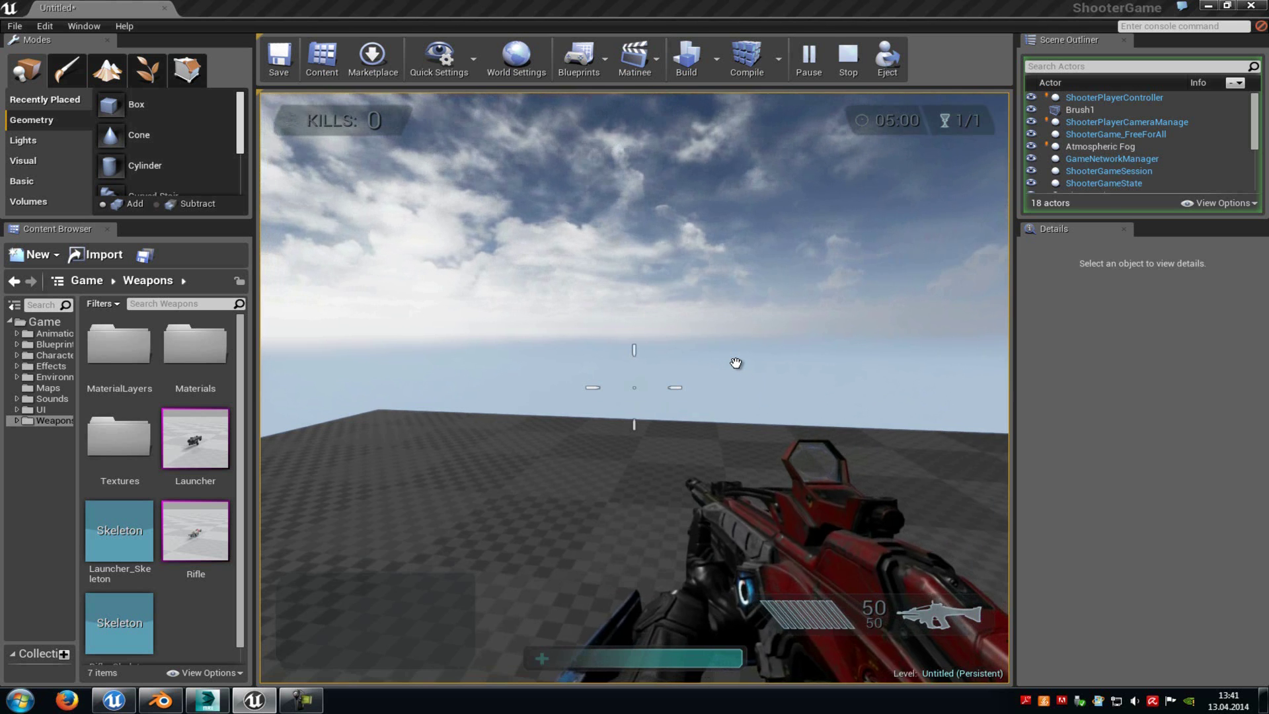
Step: Stop the play session and export the Rifle skeletal mesh from the Weapons folder to the Desktop as Rifle.FBX, replacing the existing file
key(Escape)
click(59, 421)
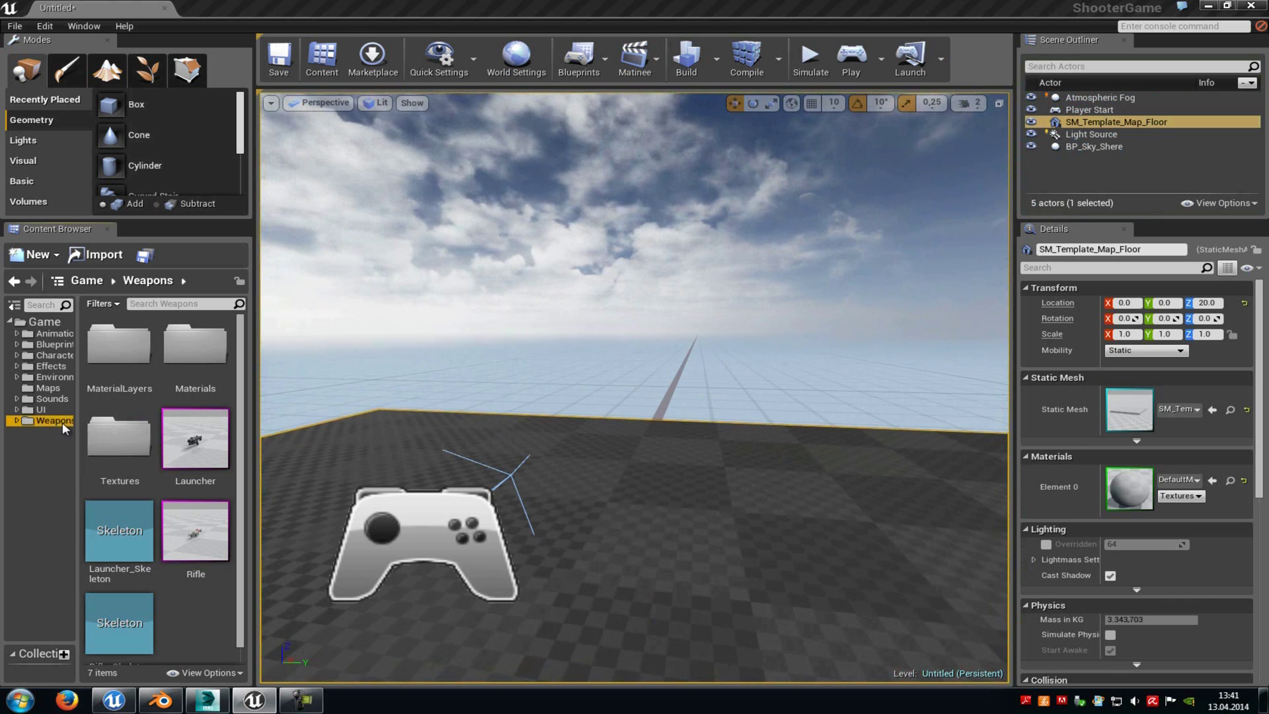
click(196, 535)
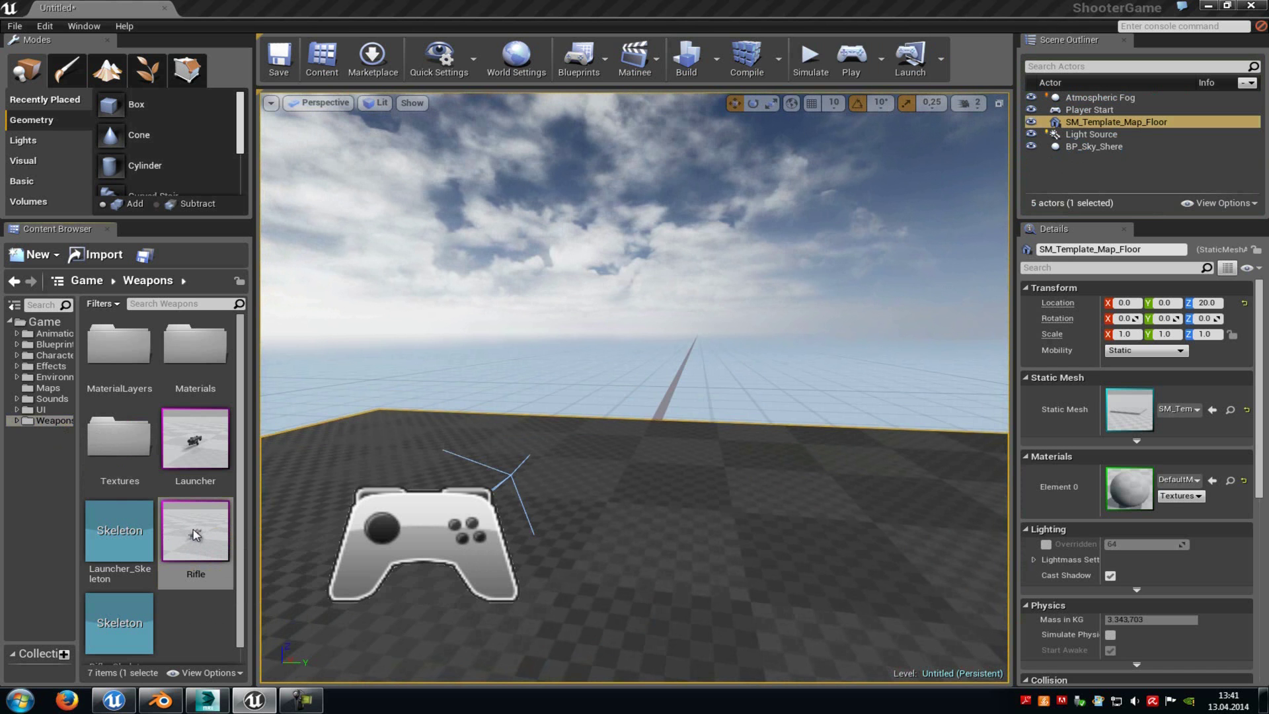
right_click(204, 541)
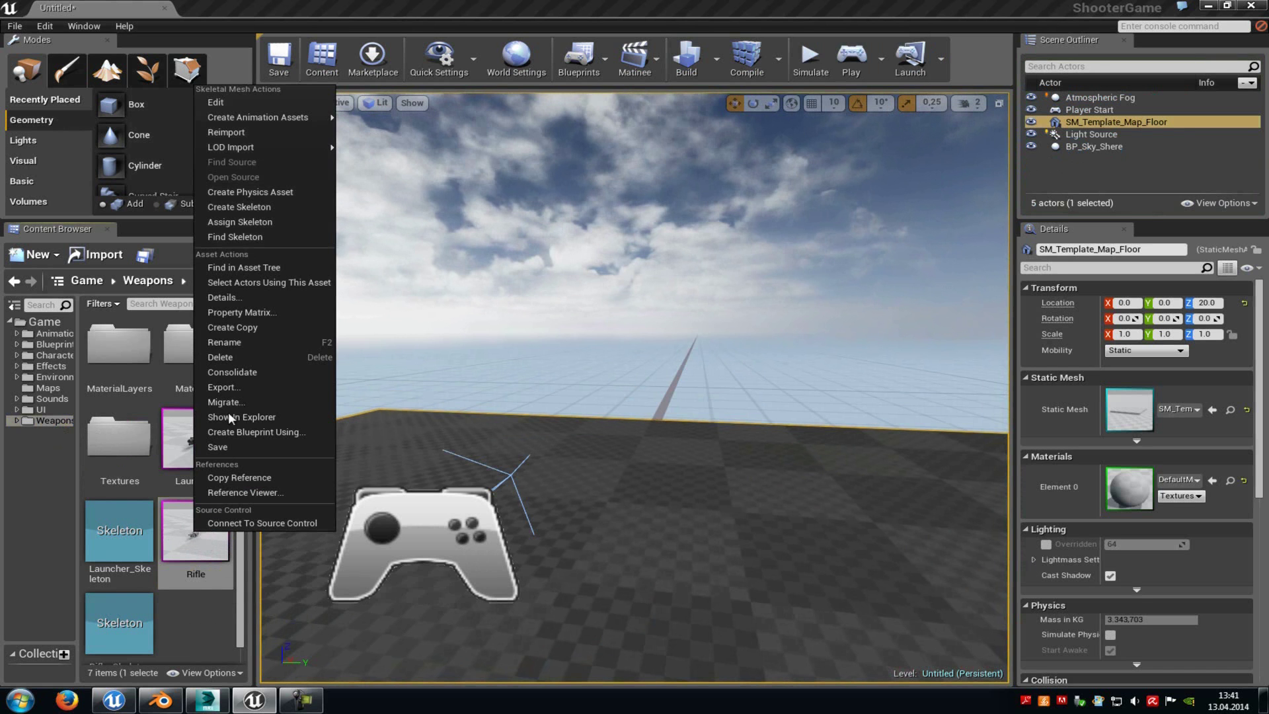
click(225, 387)
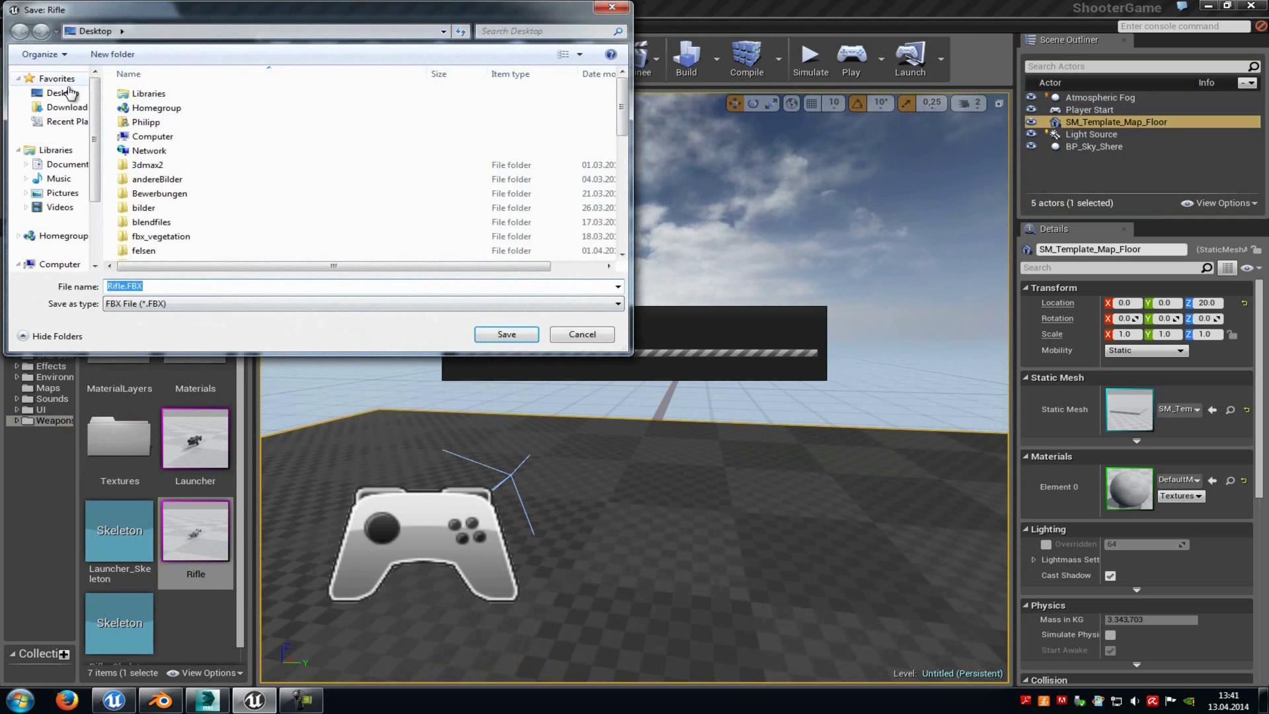
click(69, 93)
click(474, 334)
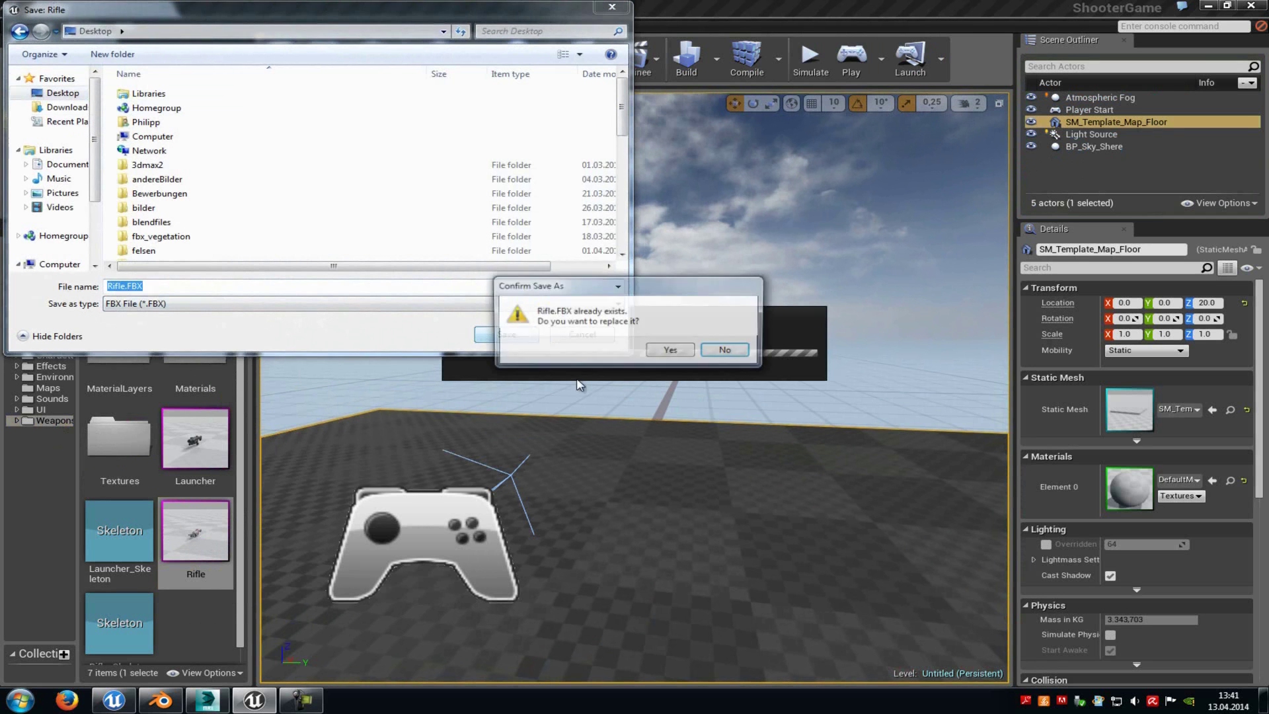
click(669, 353)
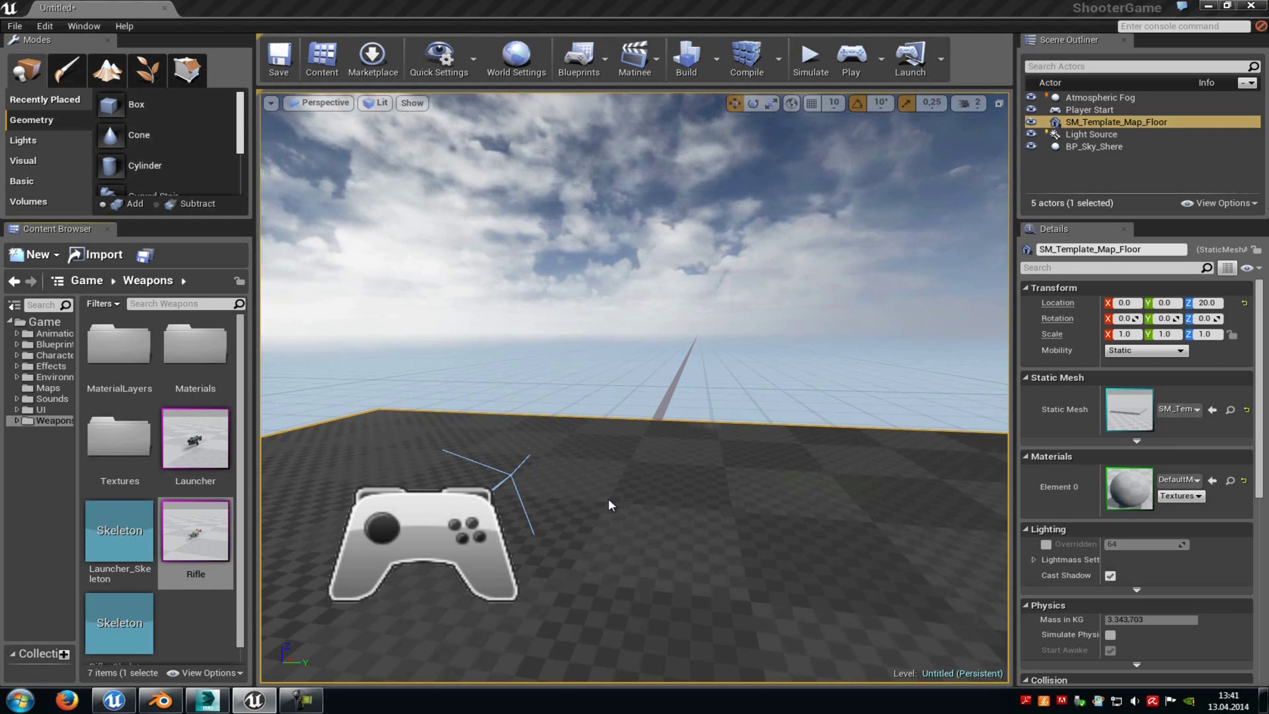
Step: Switch to 3ds Max and import Rifle.FBX from the Desktop
click(213, 693)
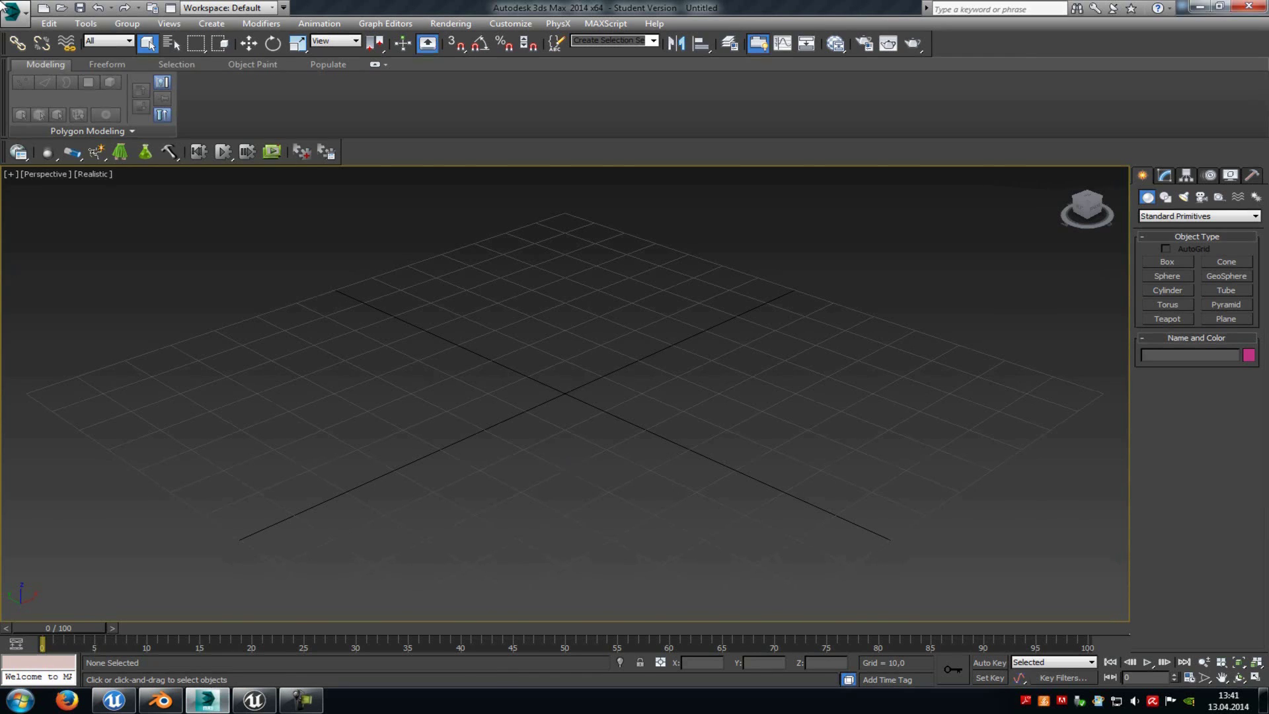
click(13, 10)
click(50, 189)
click(43, 127)
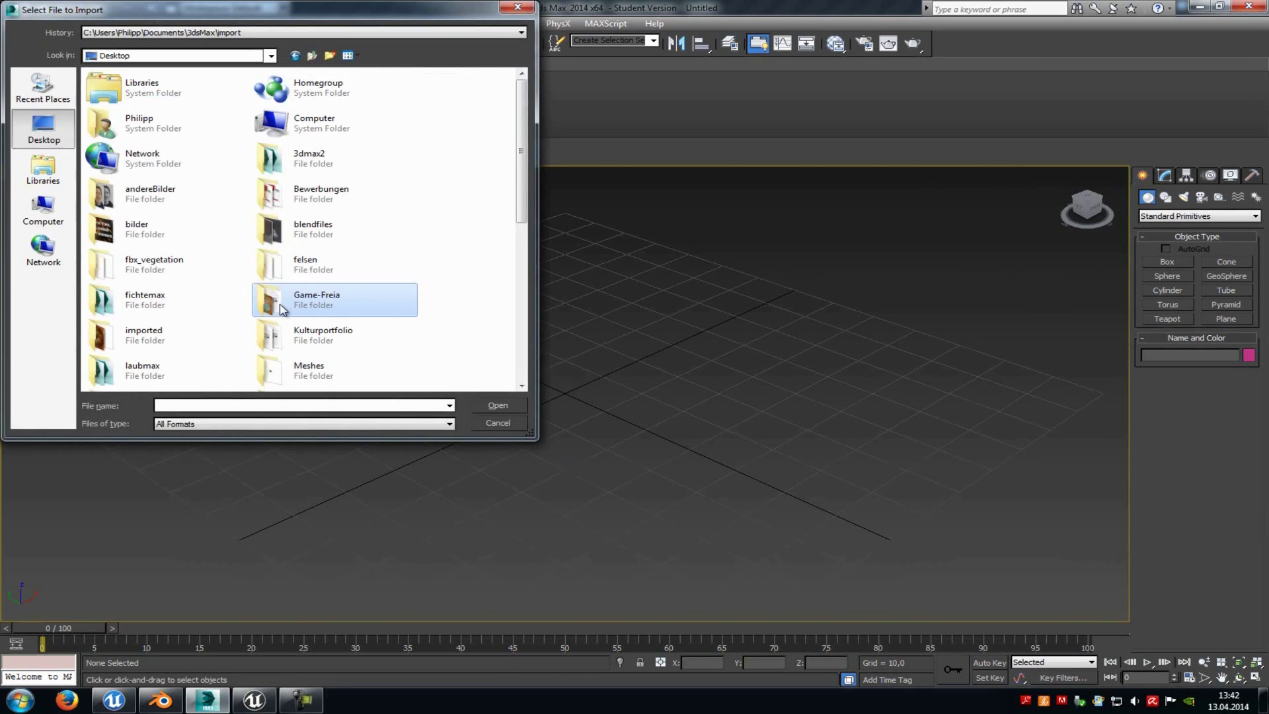
scroll(300, 284, down, 5)
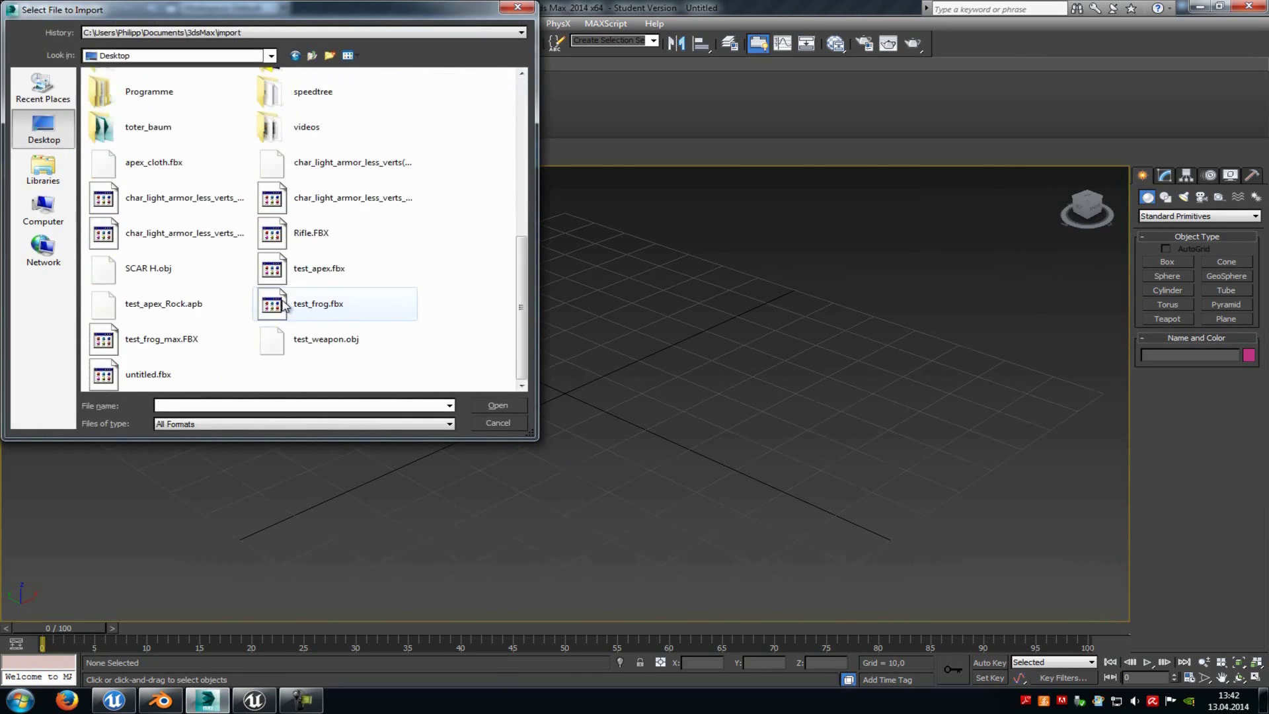
double_click(309, 260)
click(741, 529)
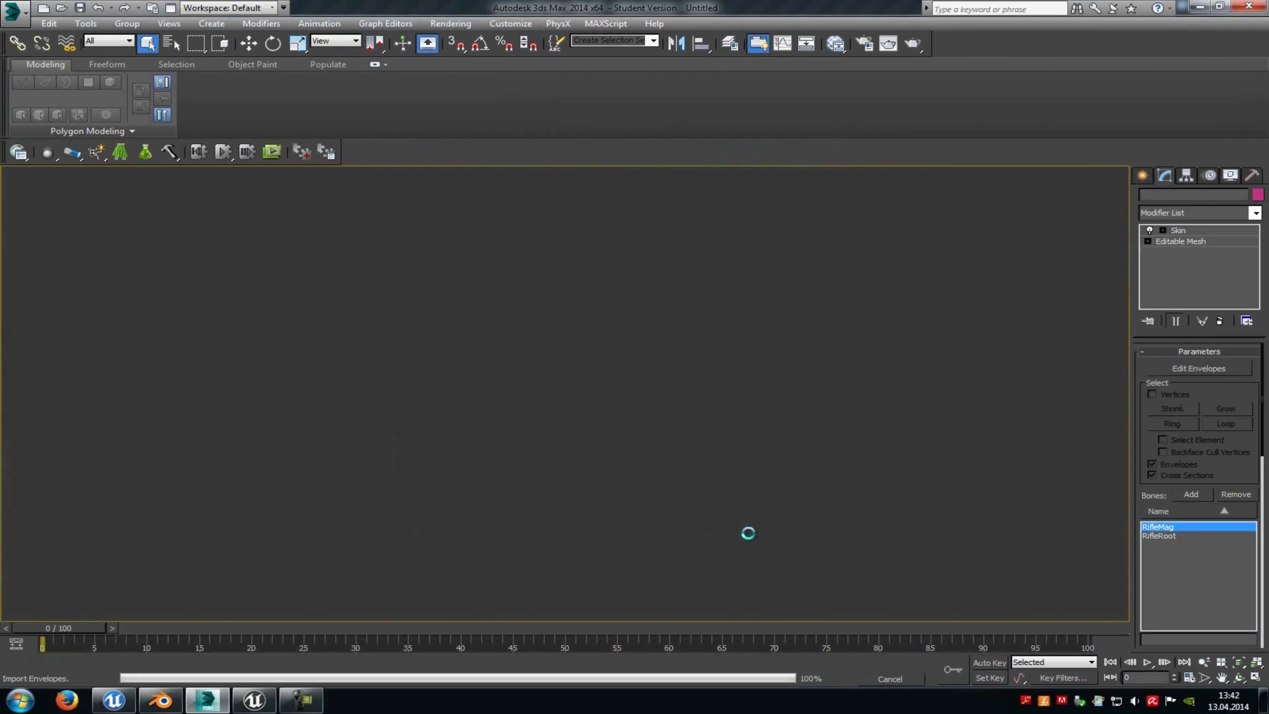
scroll(742, 271, down, 5)
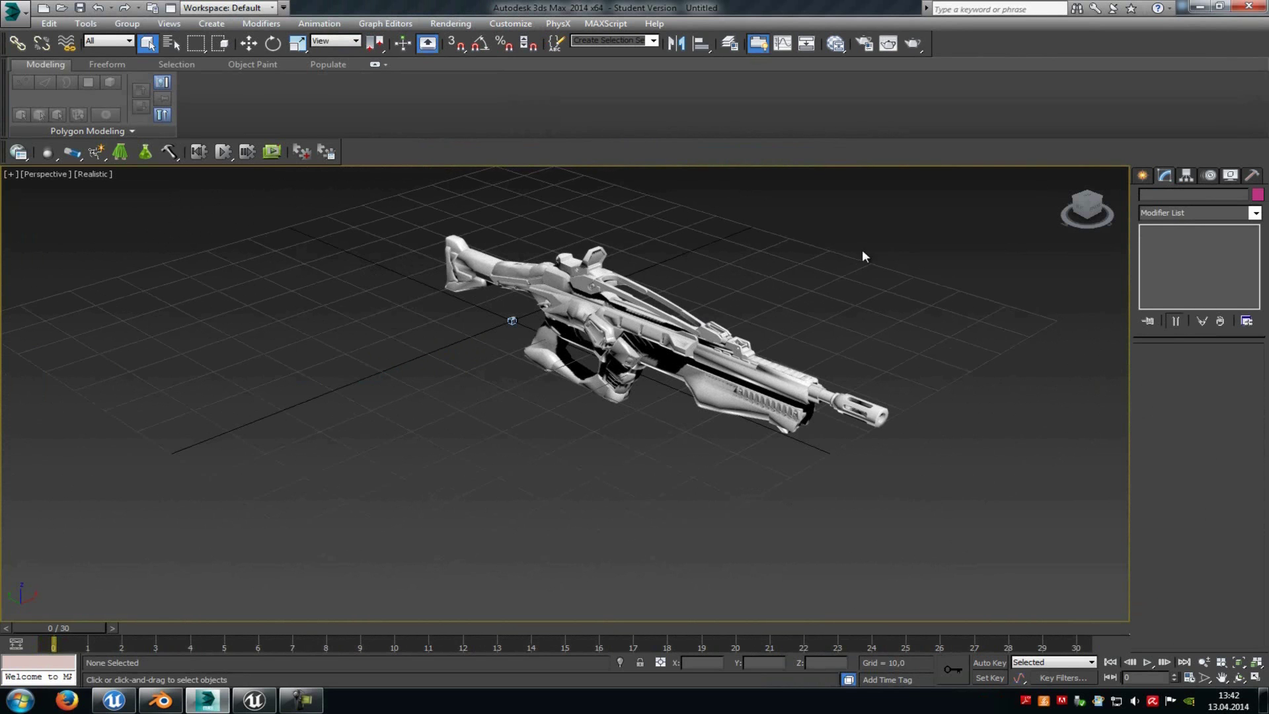
Step: Export the rifle to the Desktop as test_weapon.obj with the gw::OBJ-Exporter format, overwriting the existing file
click(11, 12)
click(53, 223)
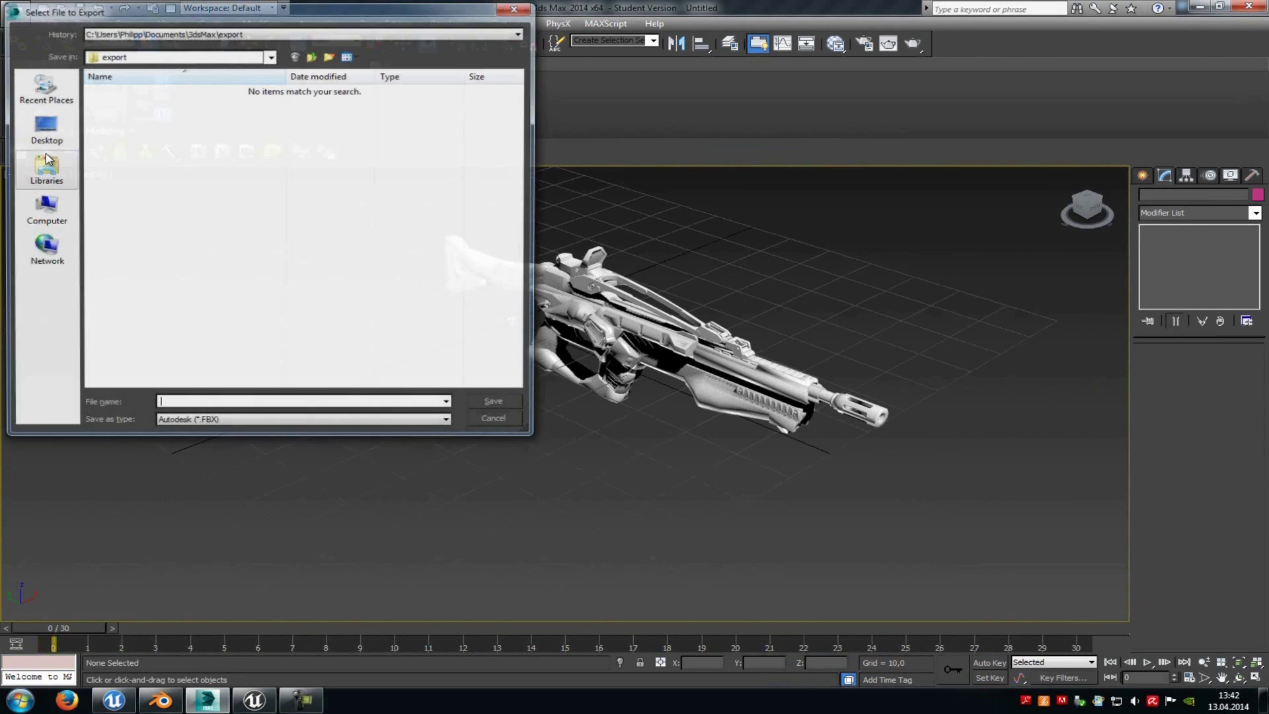
click(43, 125)
click(288, 424)
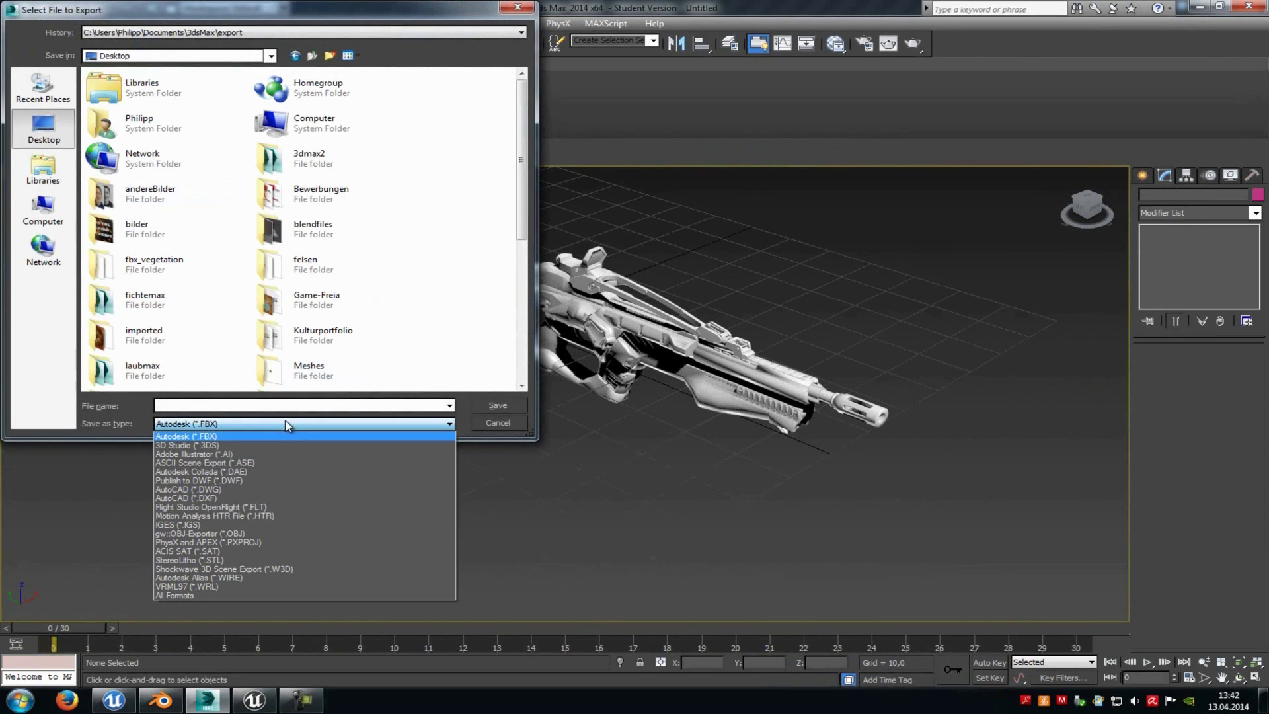
click(244, 532)
drag(522, 281, 522, 376)
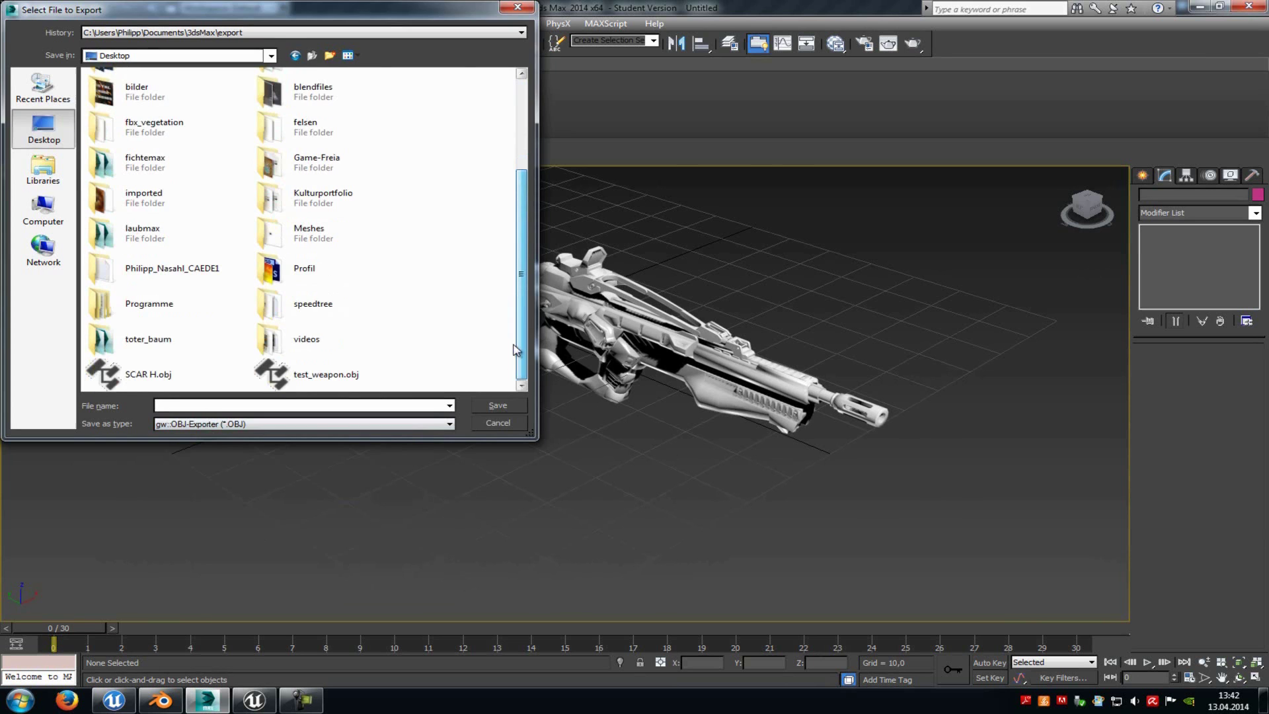
double_click(341, 371)
click(677, 393)
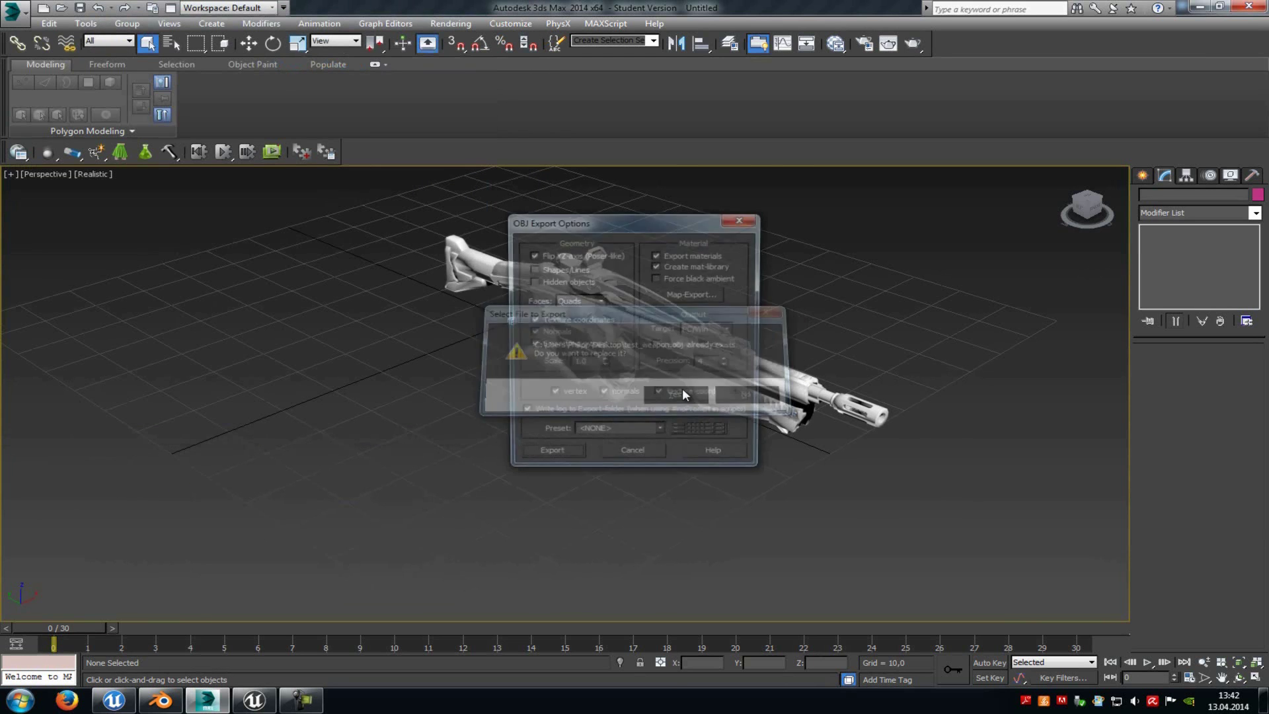
click(563, 455)
click(812, 463)
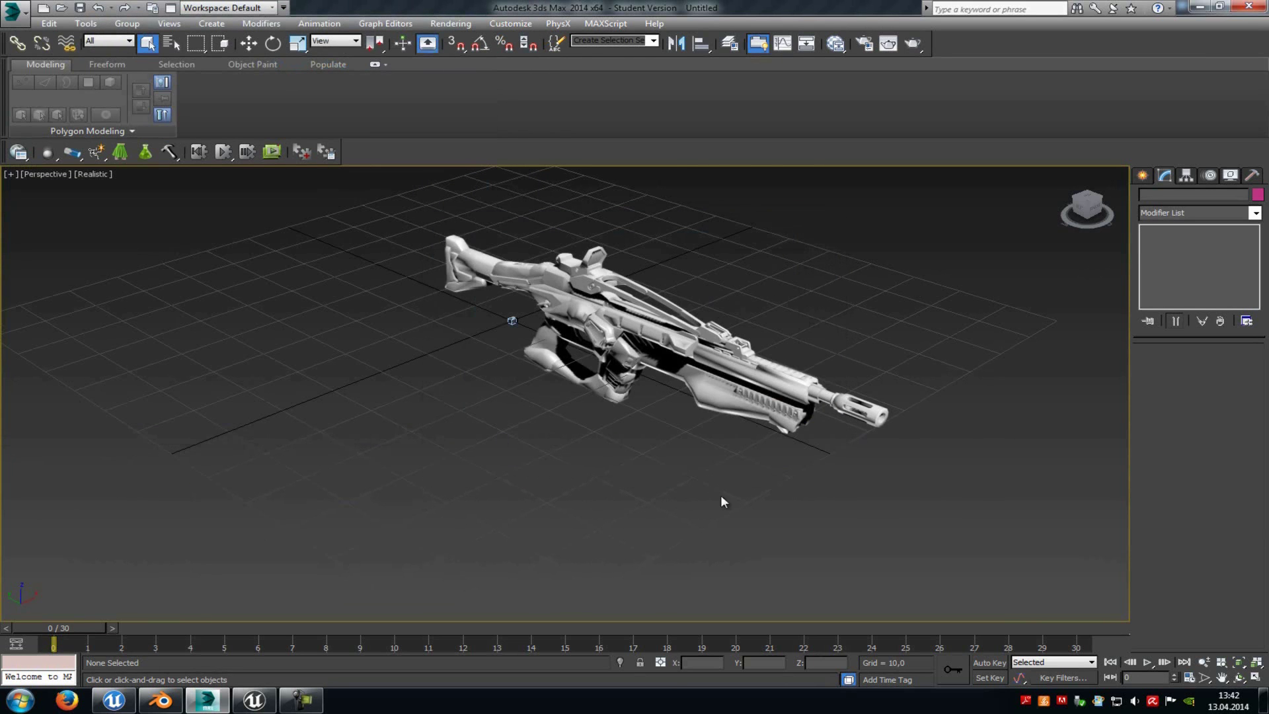
Step: Close 3ds Max and the Unreal Editor, and switch to Blender
click(1249, 6)
click(666, 371)
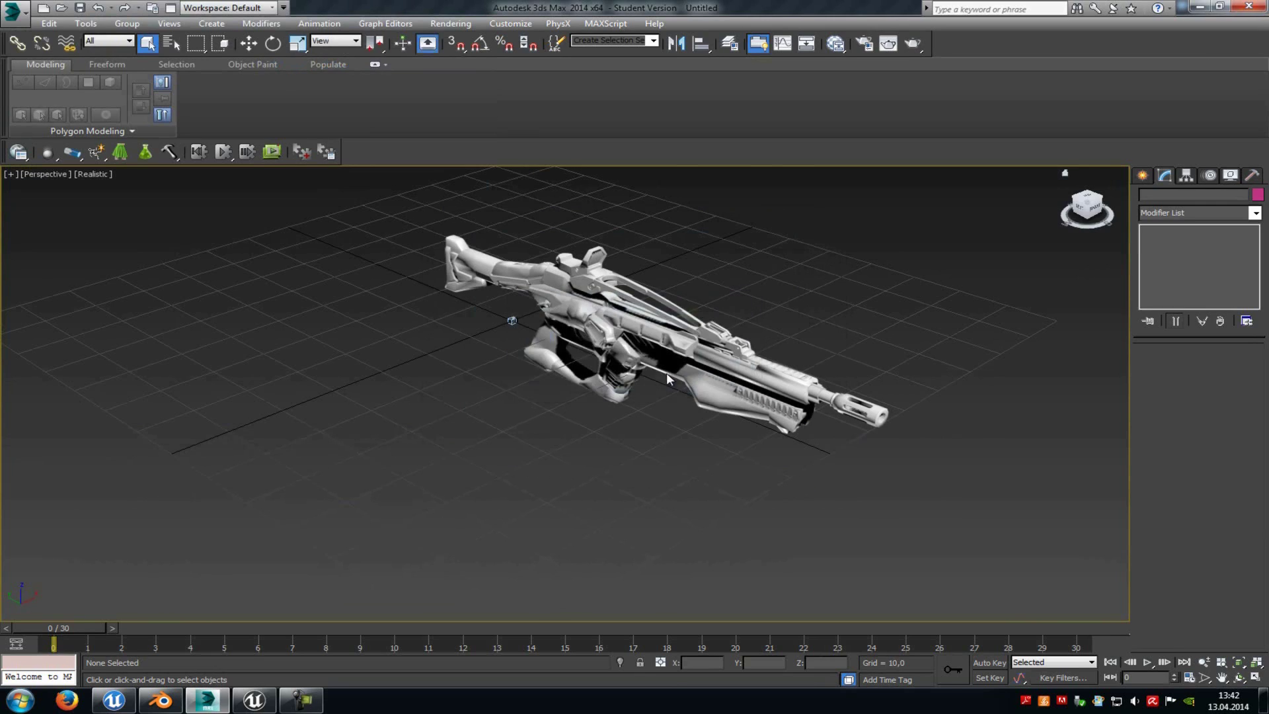
click(161, 701)
click(225, 705)
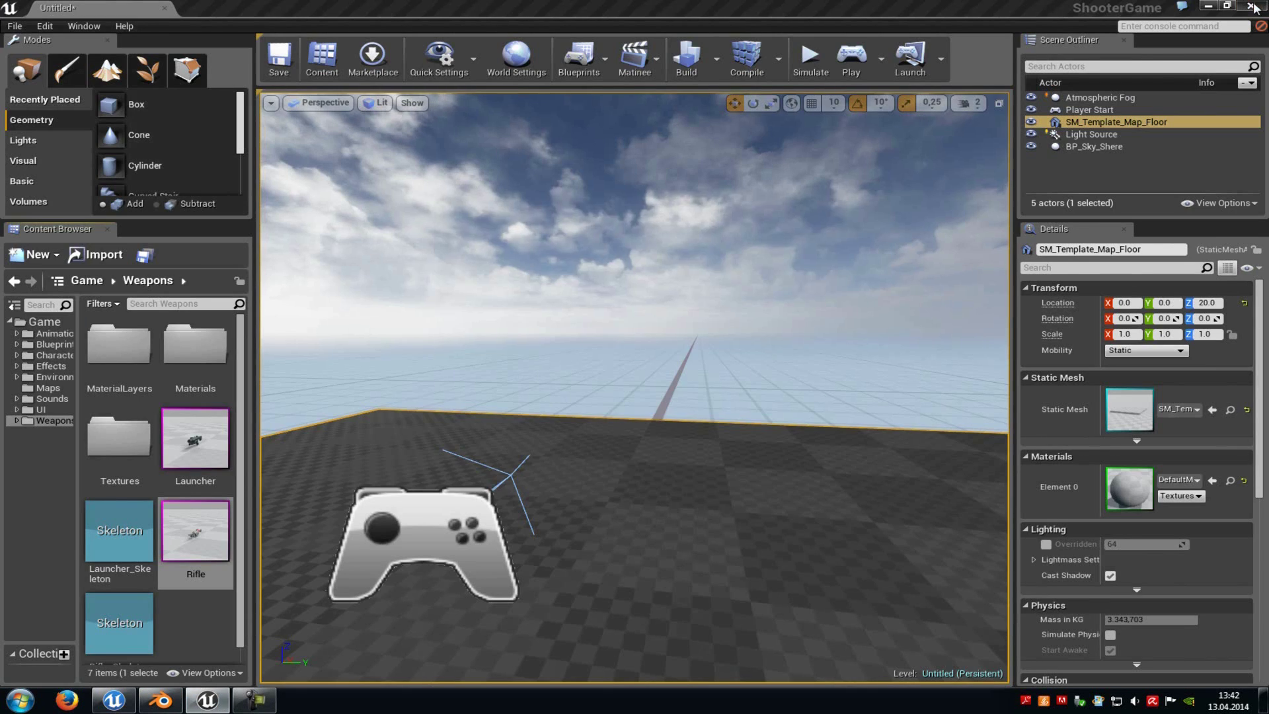
key(alt+F4)
click(774, 471)
key(g)
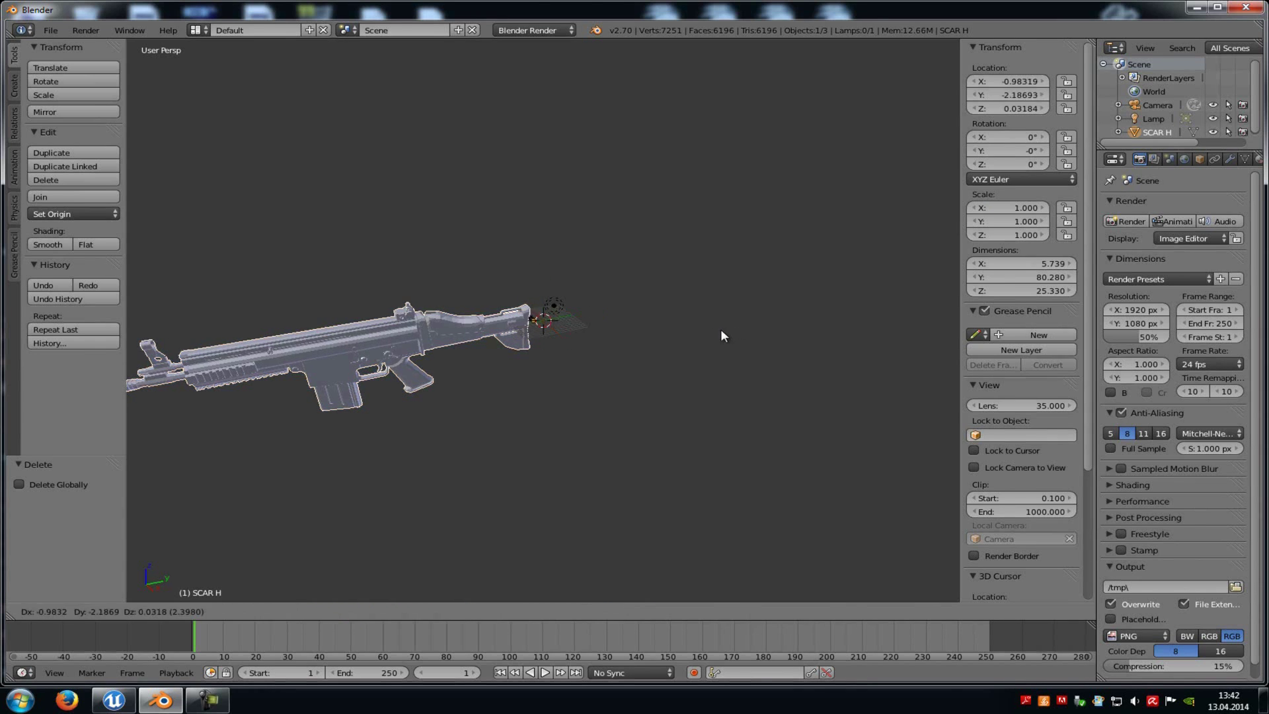
right_click(669, 330)
click(680, 331)
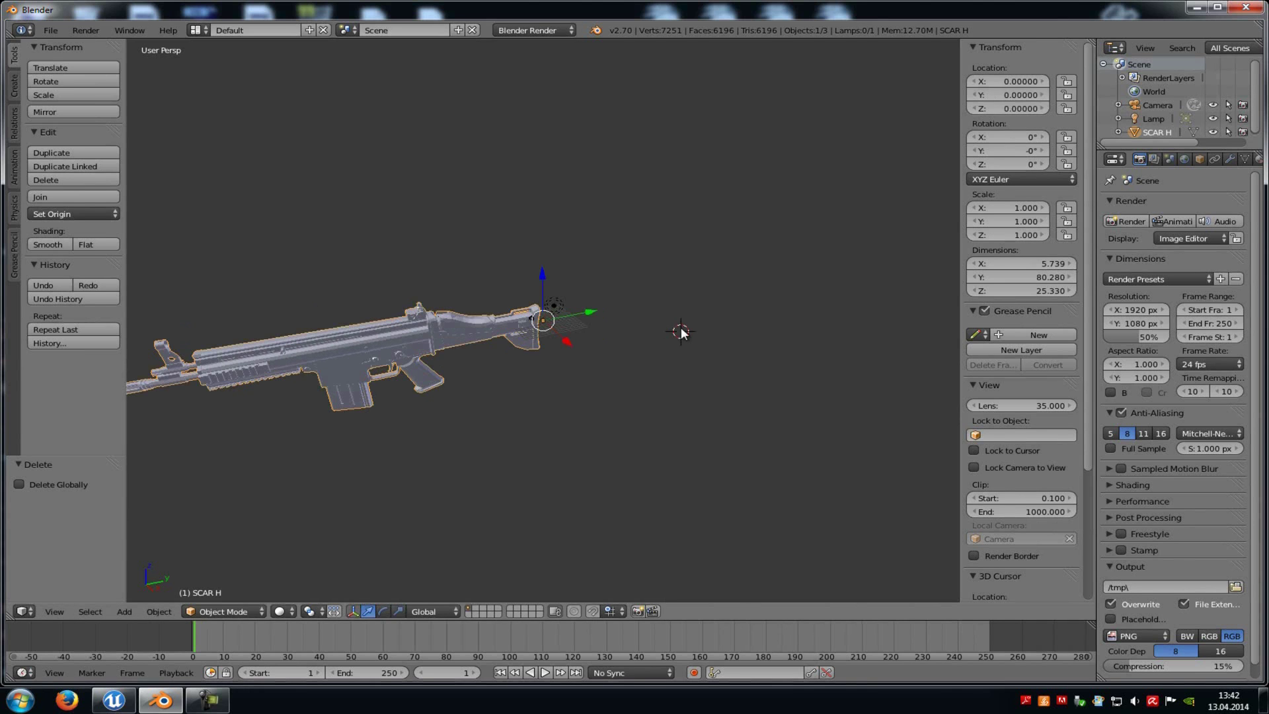
Step: Deselect everything and import the Wavefront file test_weapon.obj into the scene with the SCAR H
key(a)
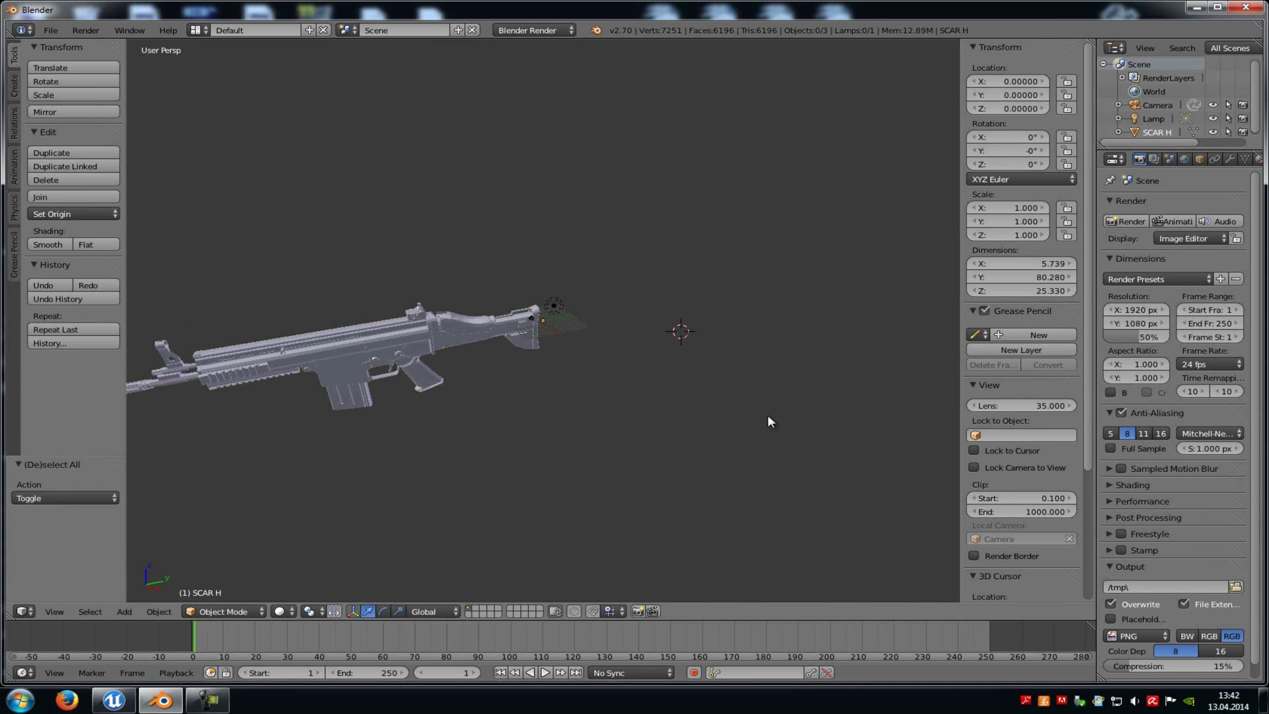
click(50, 31)
mouse_move(124, 262)
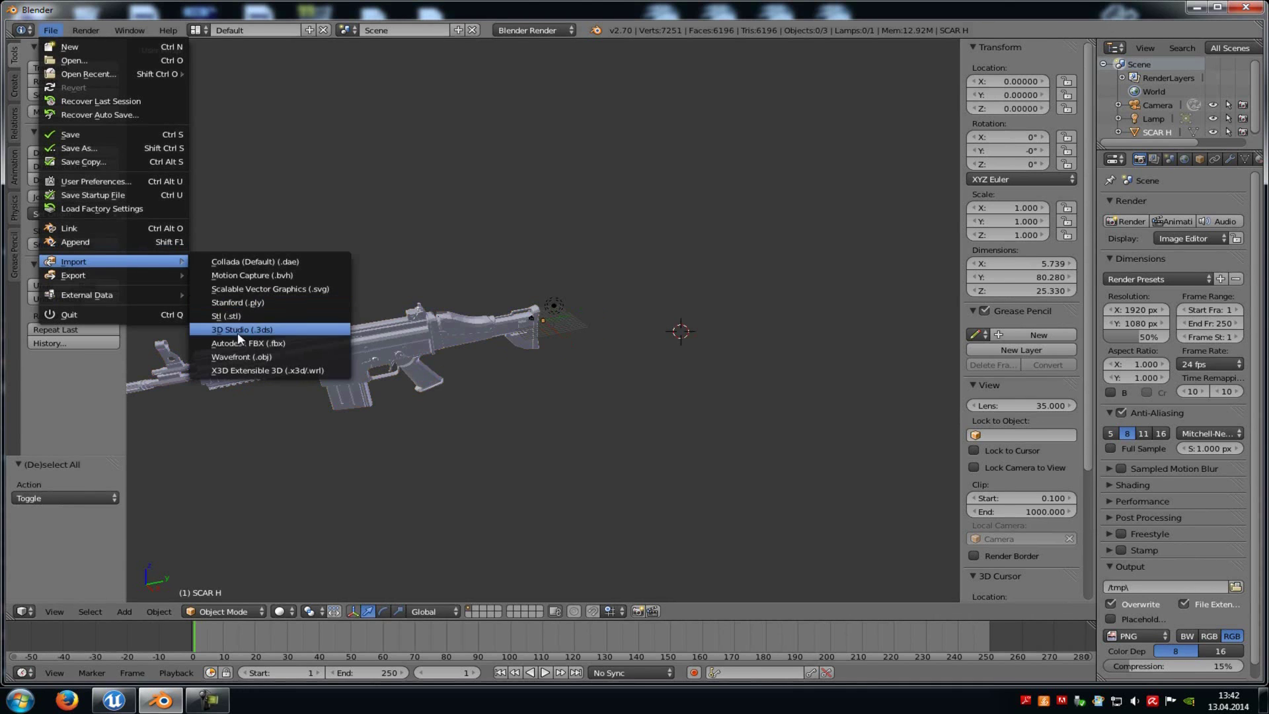
click(255, 352)
double_click(248, 395)
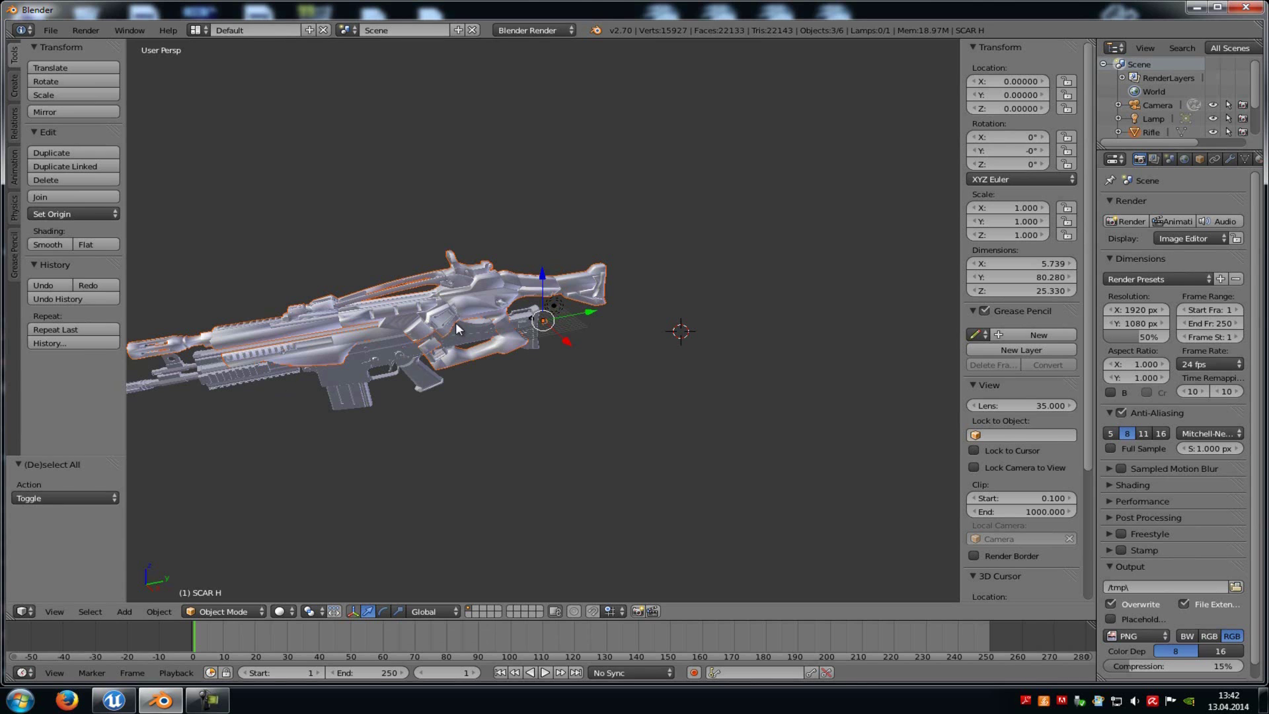
Step: Delete the imported RifleMag and RifleRoot objects, keeping the Rifle mesh as the reference
key(a)
mouse_move(471, 291)
middle_down()
mouse_move(478, 279)
mouse_move(458, 276)
middle_up()
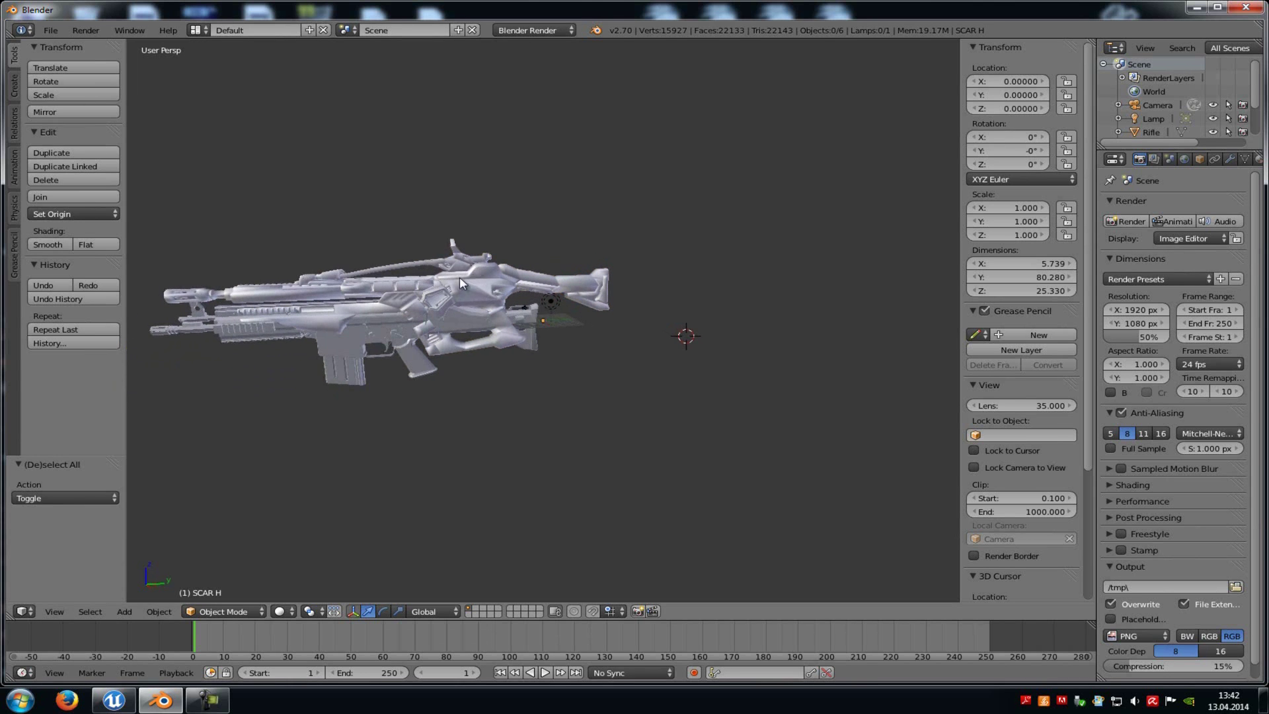
scroll(1158, 99, down, 3)
click(1157, 89)
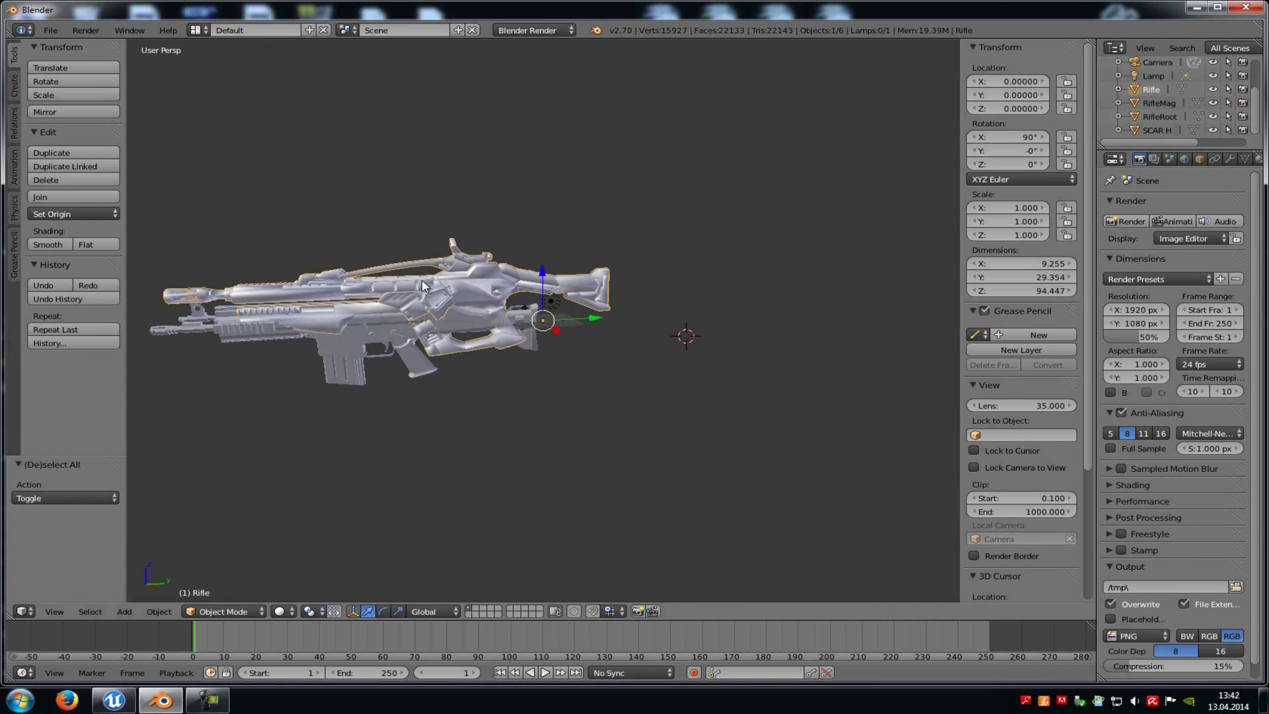
right_click(1166, 104)
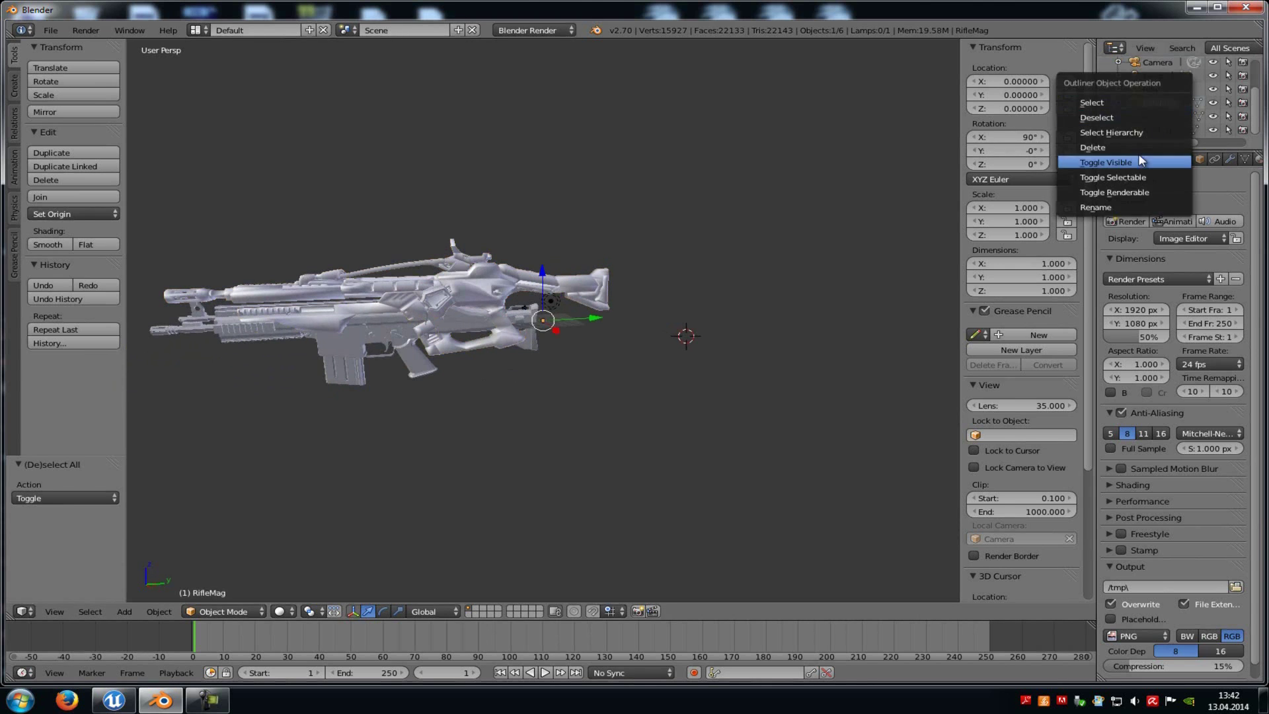
click(1137, 152)
click(1159, 113)
right_click(1159, 115)
click(1159, 117)
Step: Scale the SCAR H uniformly to about 1.198 and move it about 17.07 along Y to match the reference rifle's length
click(1153, 131)
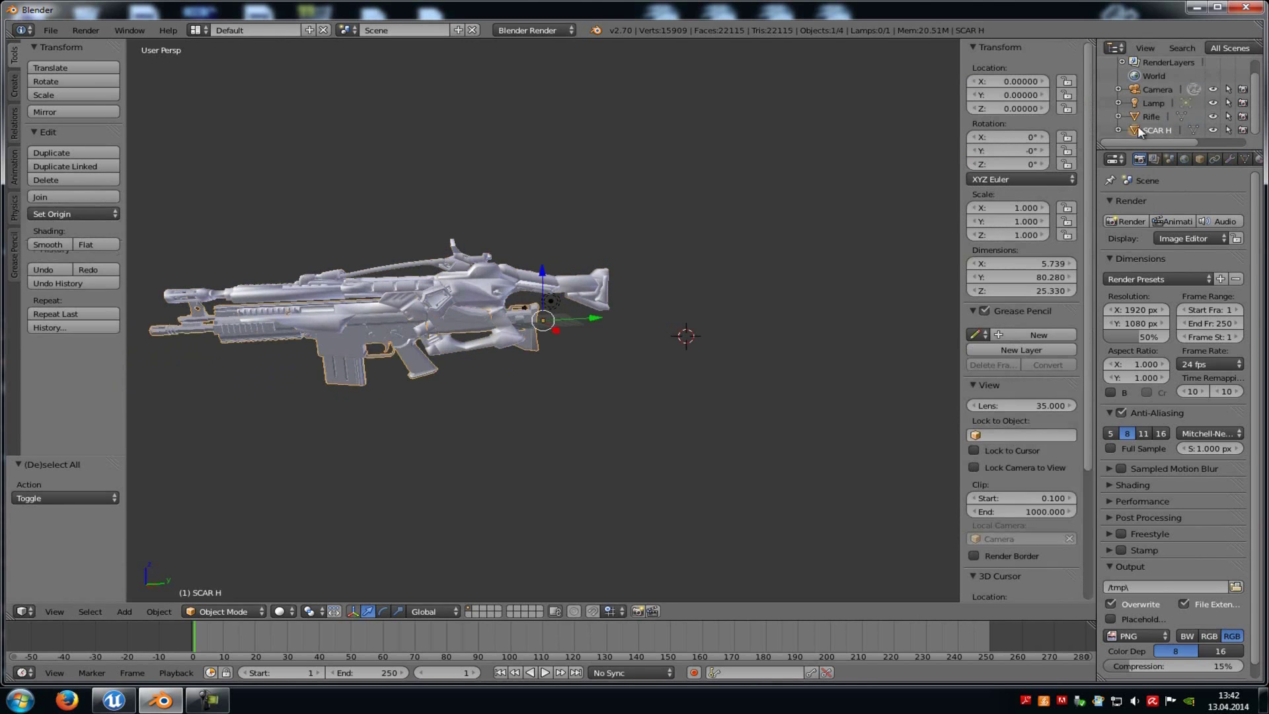
key(s)
click(597, 324)
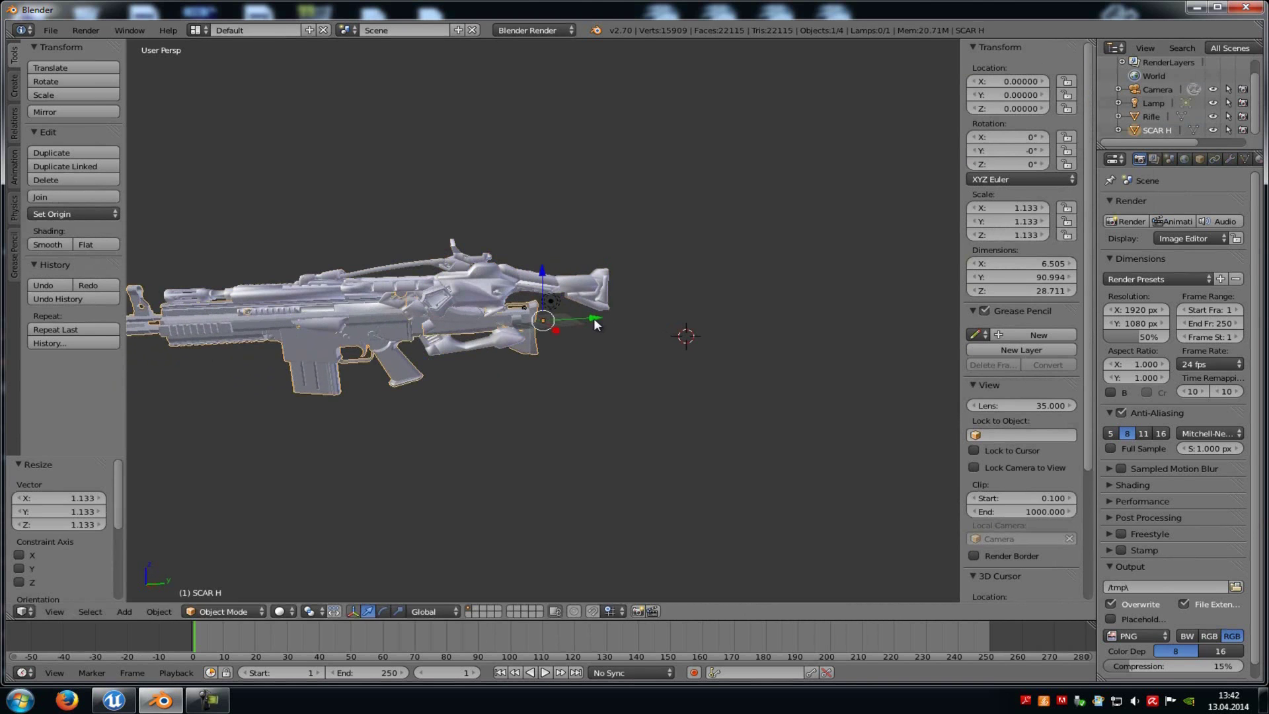
drag(596, 323, 663, 316)
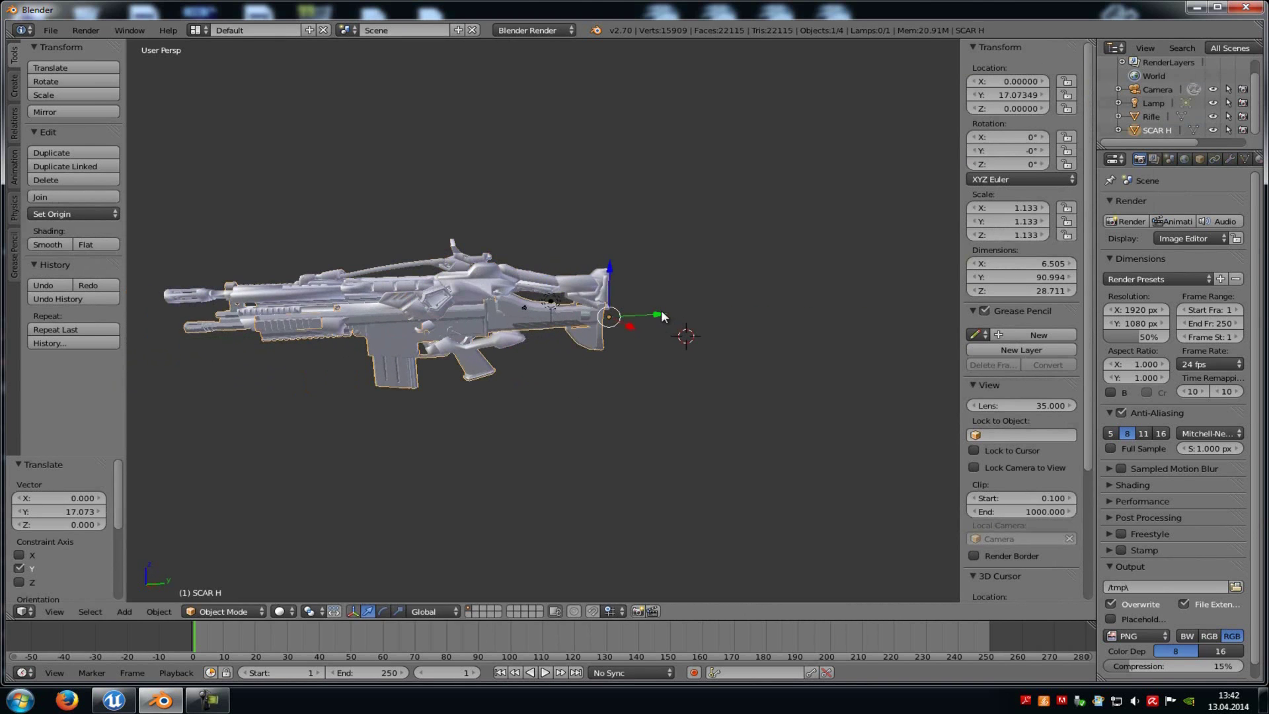
key(s)
click(664, 311)
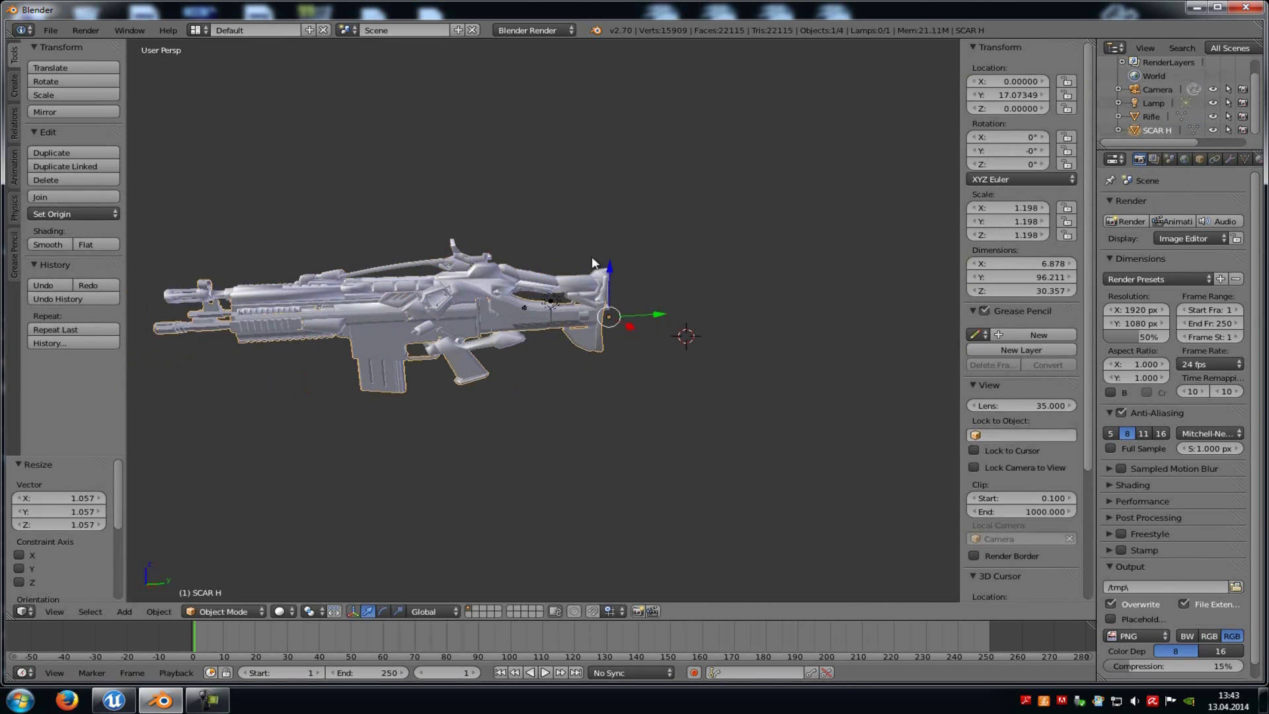
Step: Raise the SCAR H about 7.68 along Z and nudge it about 0.23 along Y so it overlaps the reference rifle
drag(609, 274, 613, 244)
scroll(613, 244, up, 3)
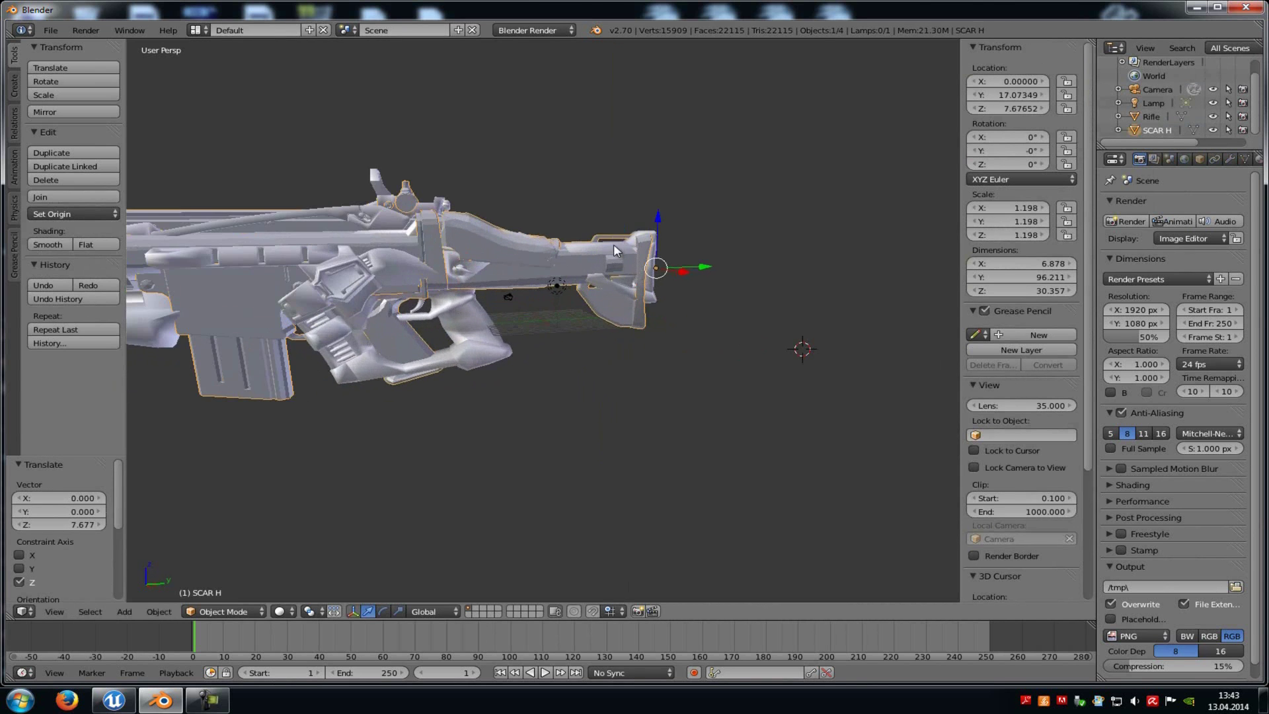
middle_drag(613, 244, 633, 270)
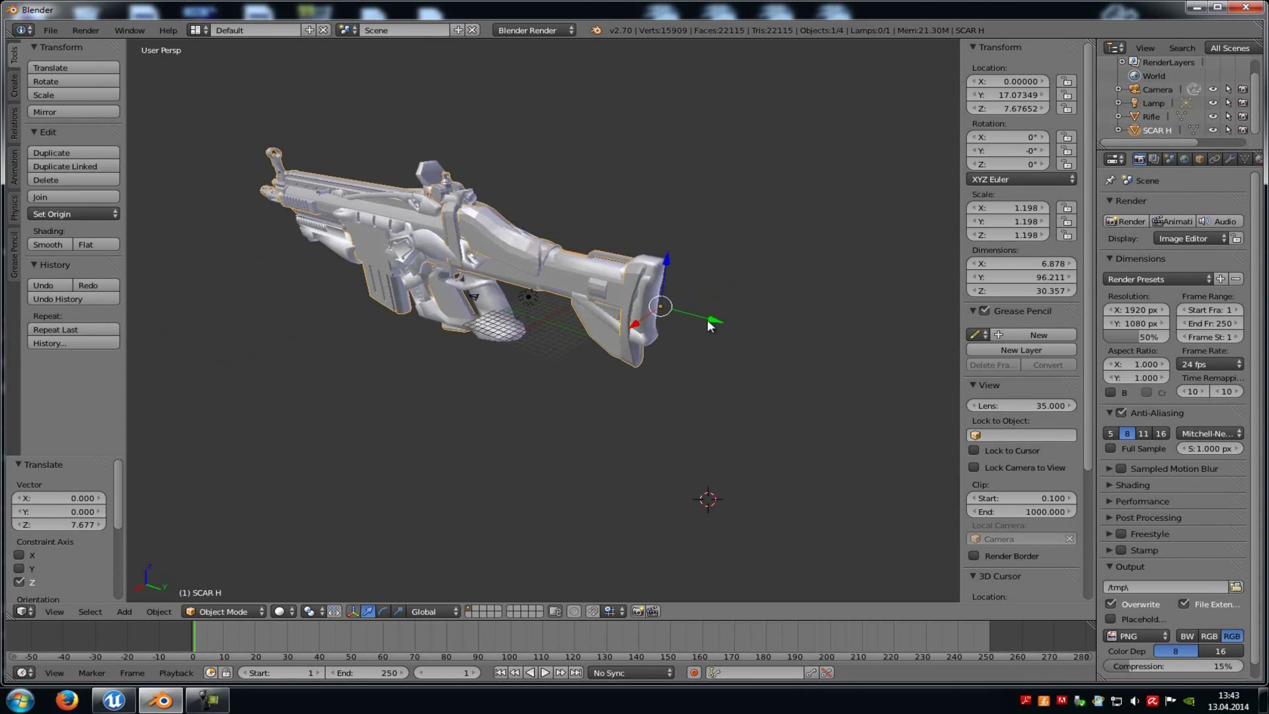
drag(707, 319, 709, 320)
Step: Fine-tune the SCAR H's alignment from behind, moving it to about Z 7.75 and X -0.15
mouse_move(567, 169)
middle_down()
mouse_move(482, 151)
mouse_move(542, 189)
mouse_move(559, 174)
middle_up()
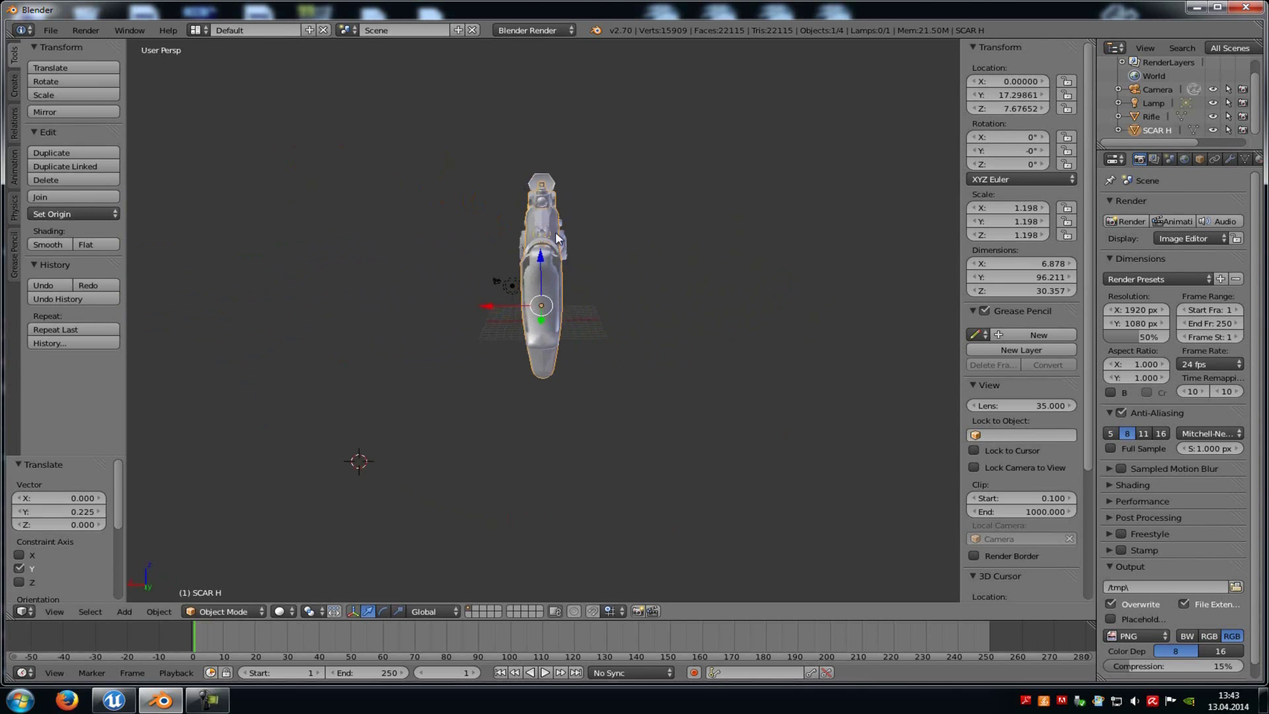
drag(541, 265, 541, 197)
drag(493, 303, 496, 302)
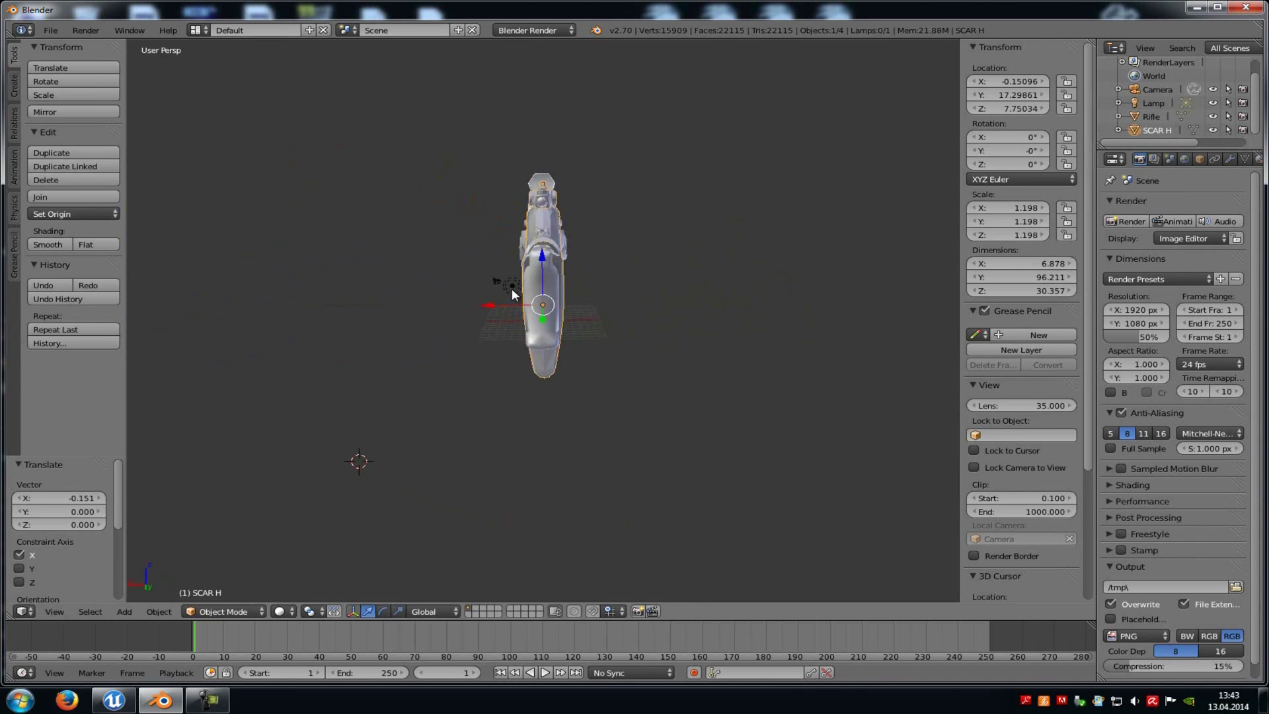
middle_drag(512, 288, 640, 233)
scroll(608, 230, down, 3)
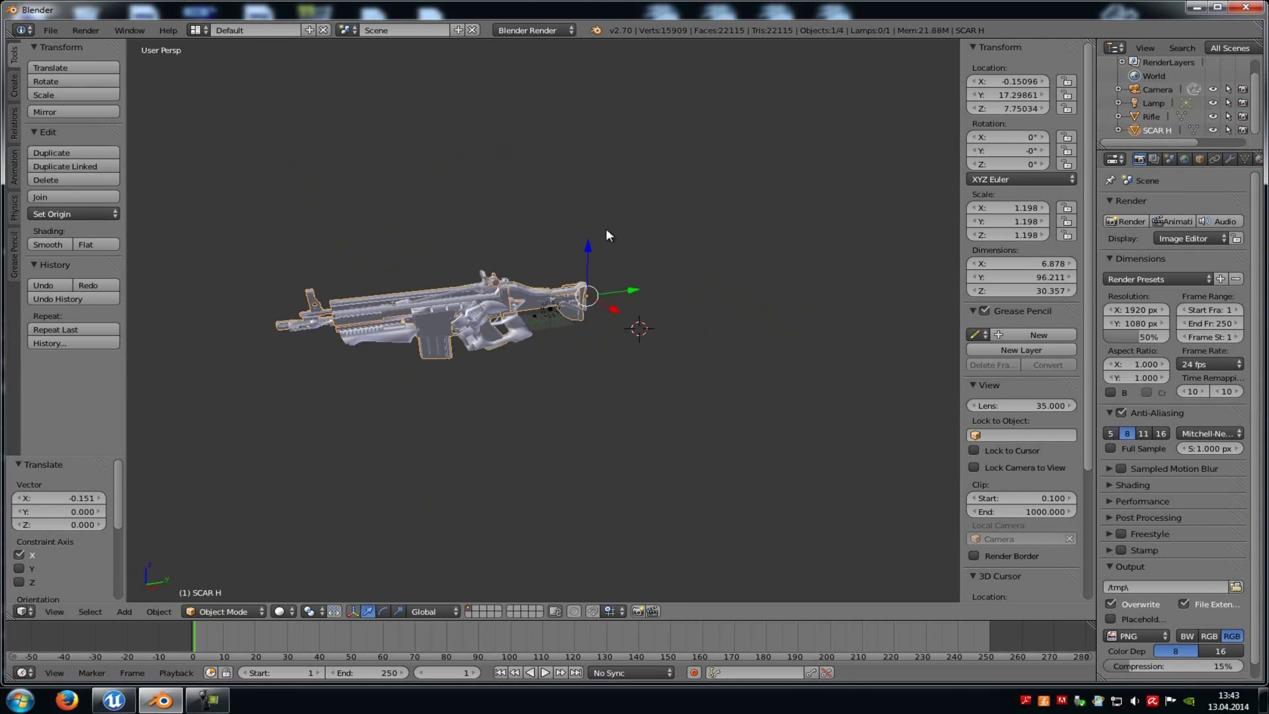
Step: Delete the reference Rifle object, leaving the aligned SCAR H in the scene
click(1148, 115)
right_click(1148, 115)
click(1145, 116)
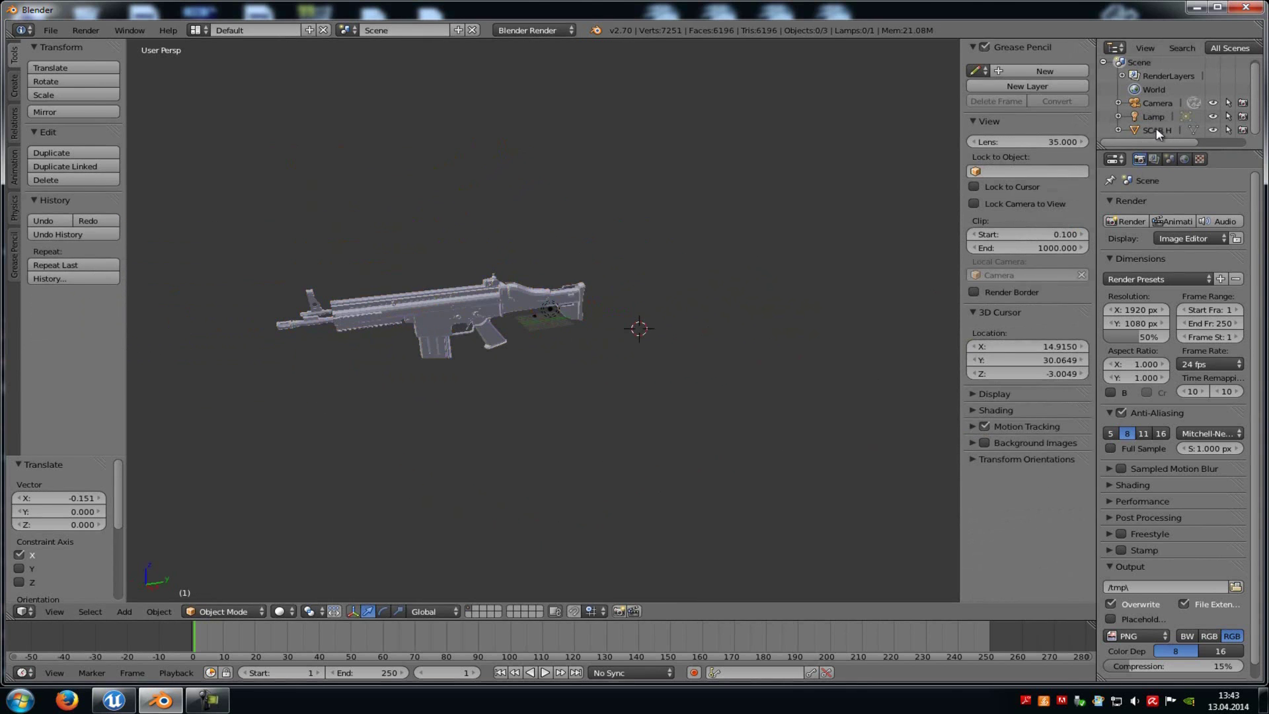
Step: Apply the location and the scale of the SCAR H object
click(1156, 129)
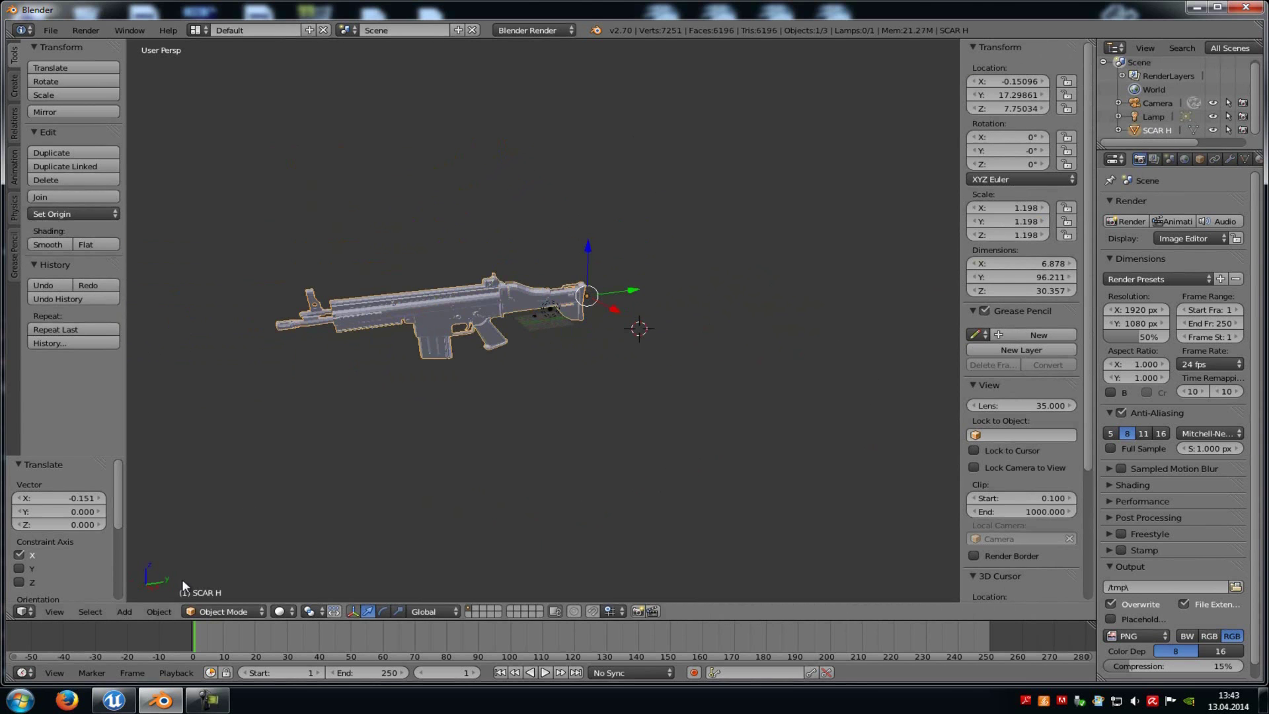
click(163, 613)
mouse_move(244, 506)
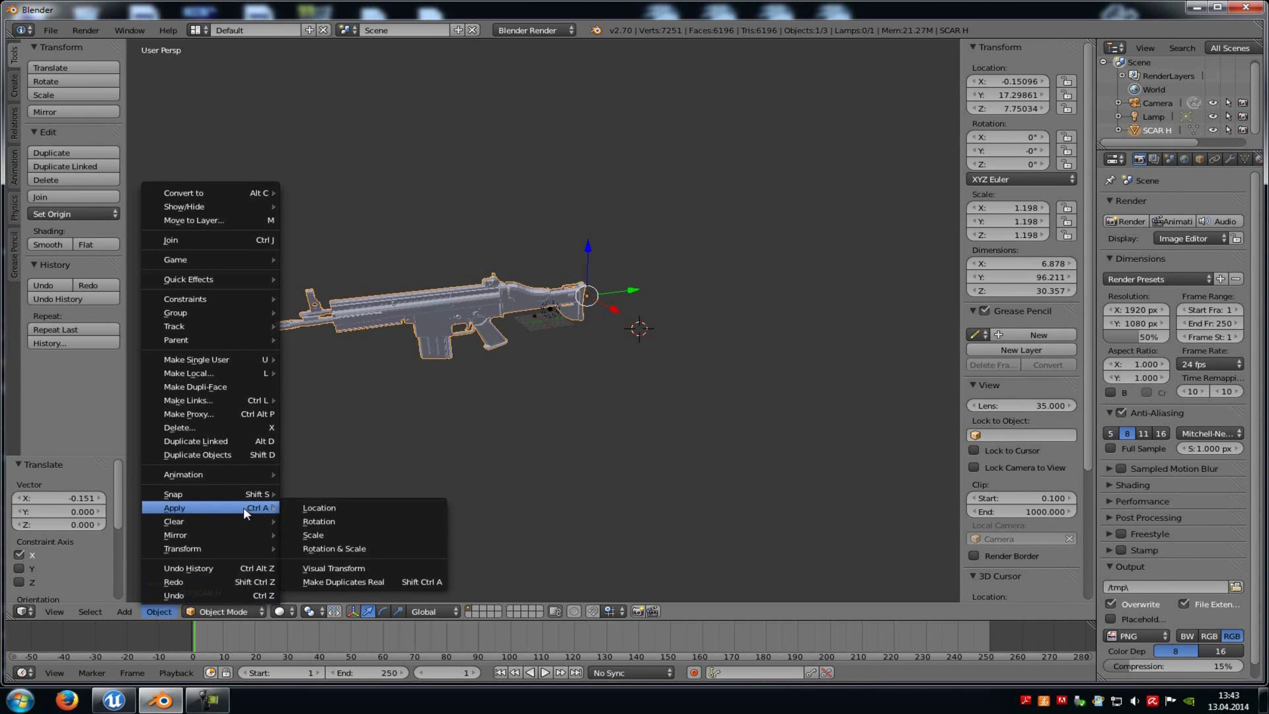
click(324, 505)
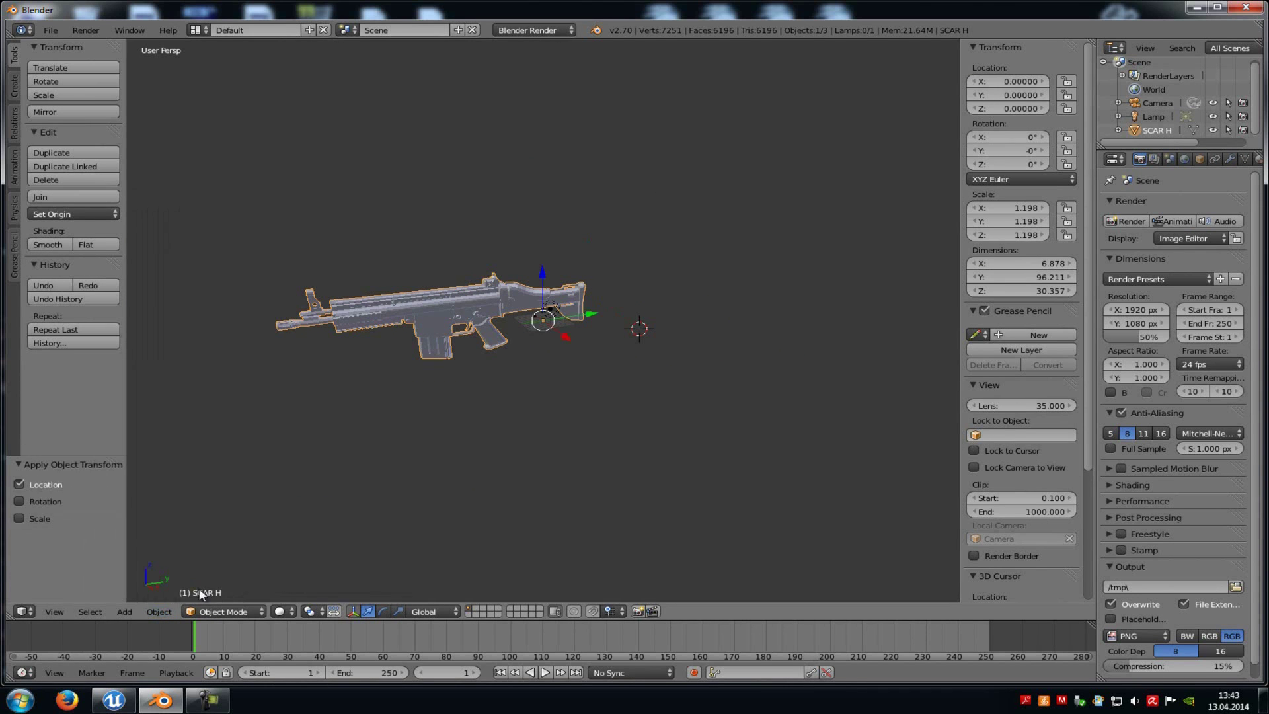
click(158, 612)
mouse_move(243, 505)
click(339, 532)
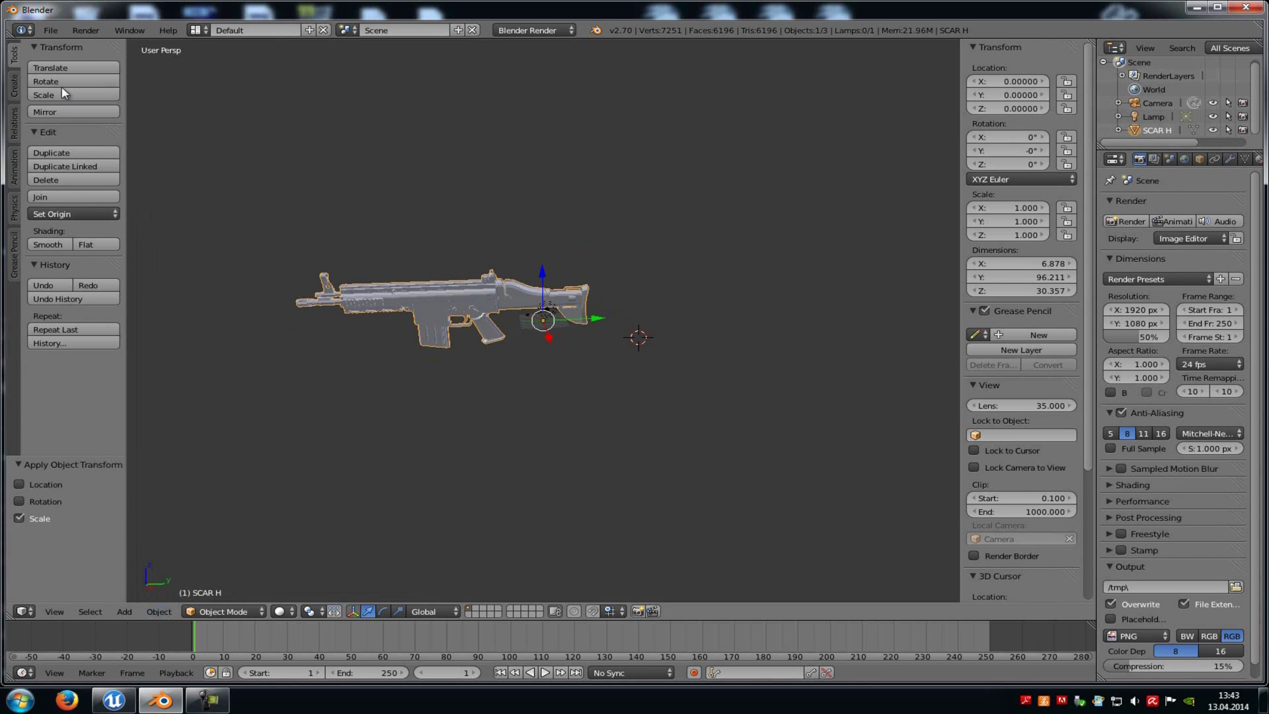
Step: Add an armature and set its location to 0 on X, Y and Z
click(13, 89)
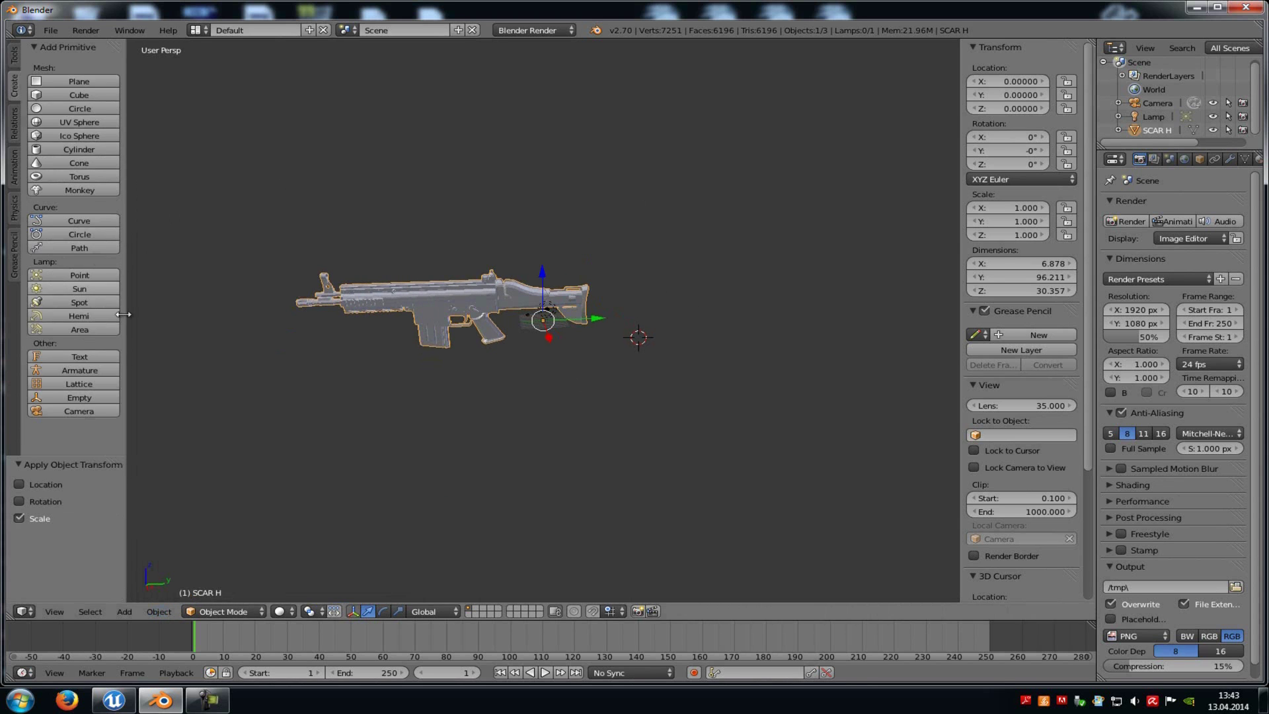
click(81, 371)
scroll(612, 312, up, 4)
middle_drag(675, 318, 707, 282)
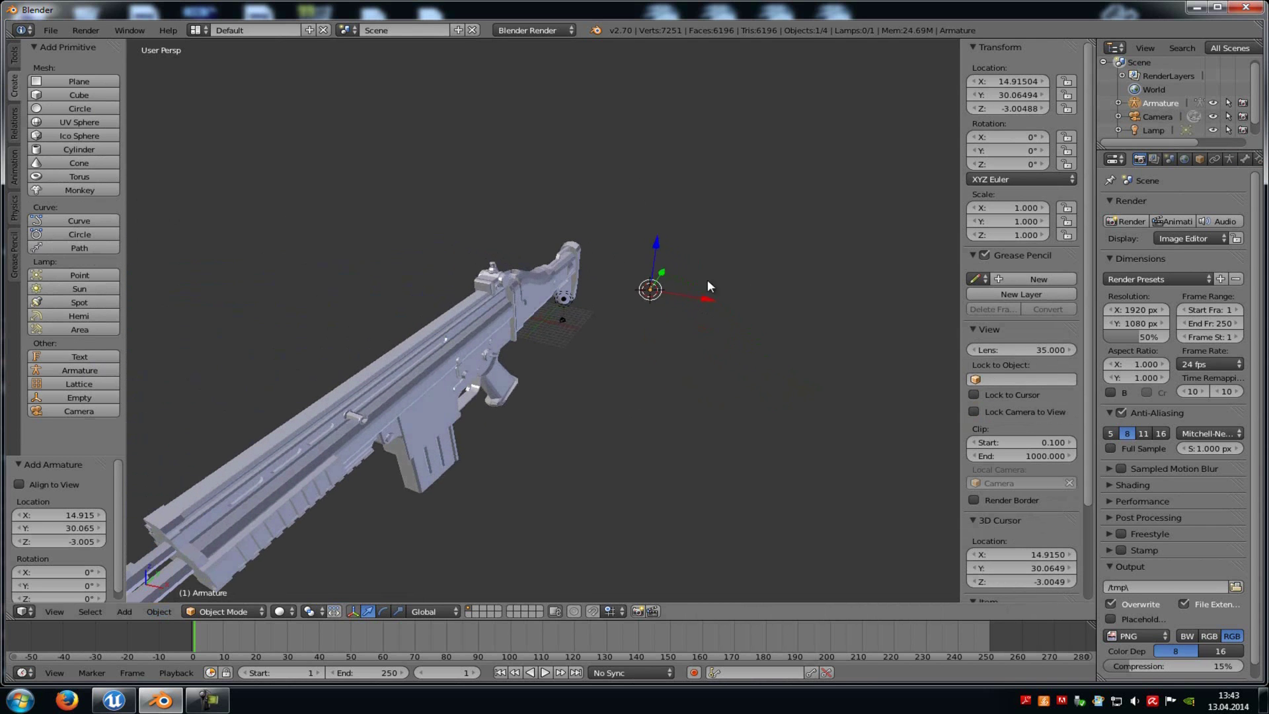
drag(660, 271, 575, 403)
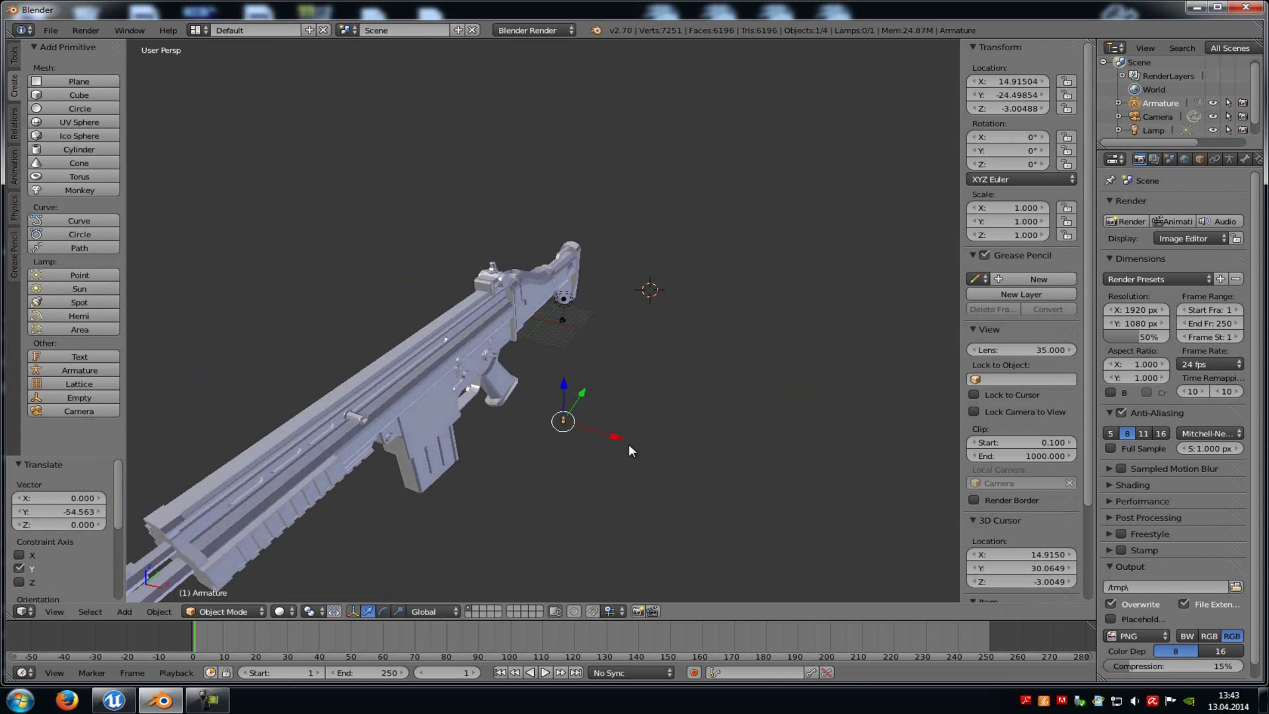
drag(629, 443, 529, 411)
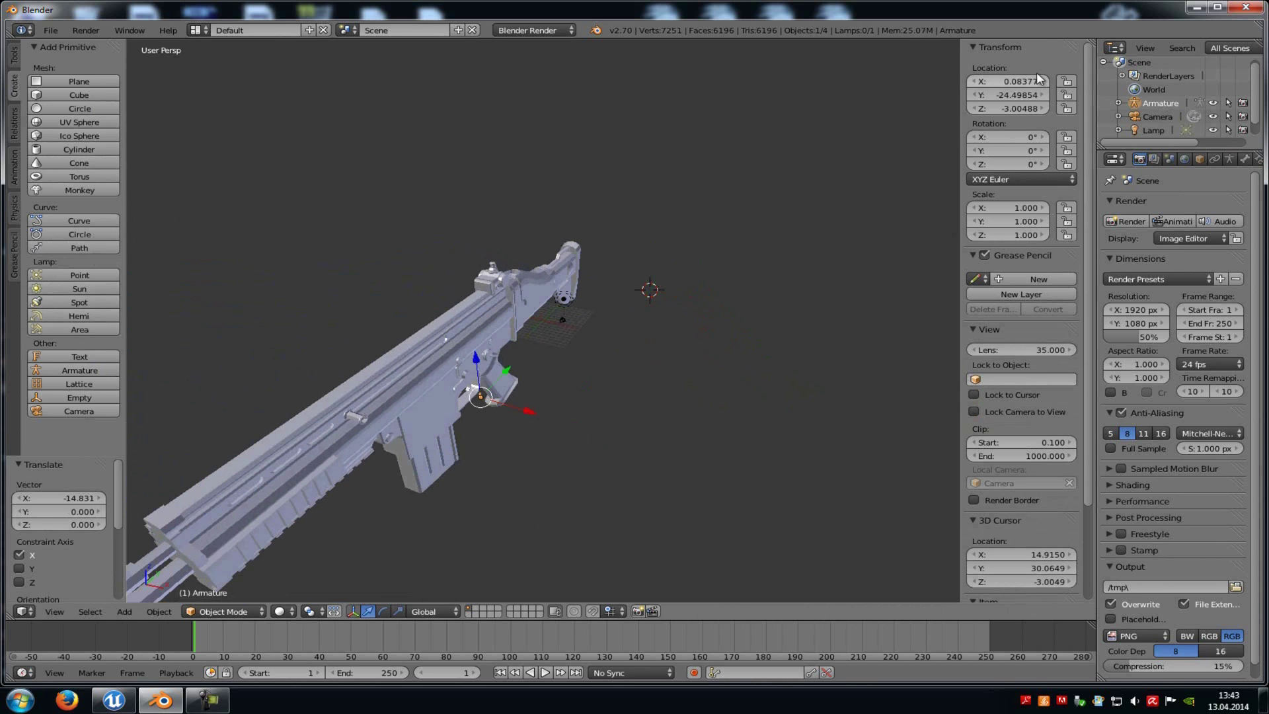
text(0)
key(Tab)
text(0)
key(Return)
text(0)
key(Return)
Step: Rotate the armature 90° around the global X axis
middle_drag(684, 216, 580, 197)
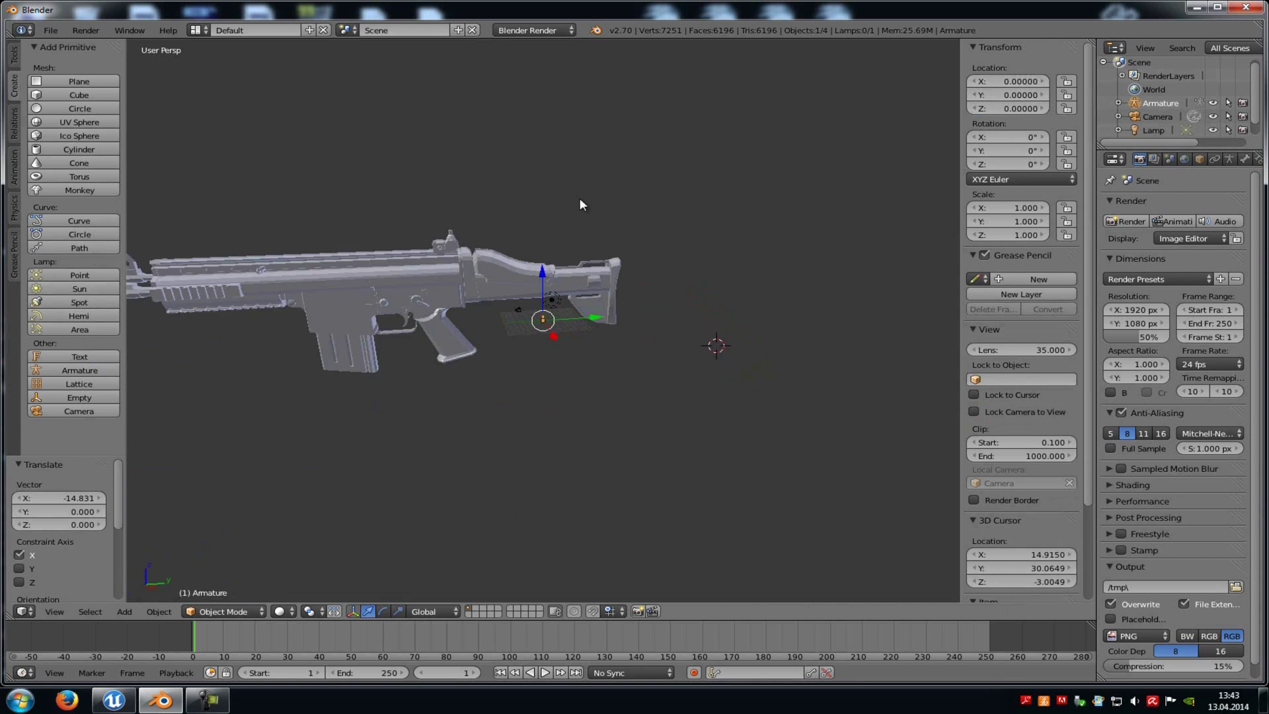
scroll(570, 273, up, 4)
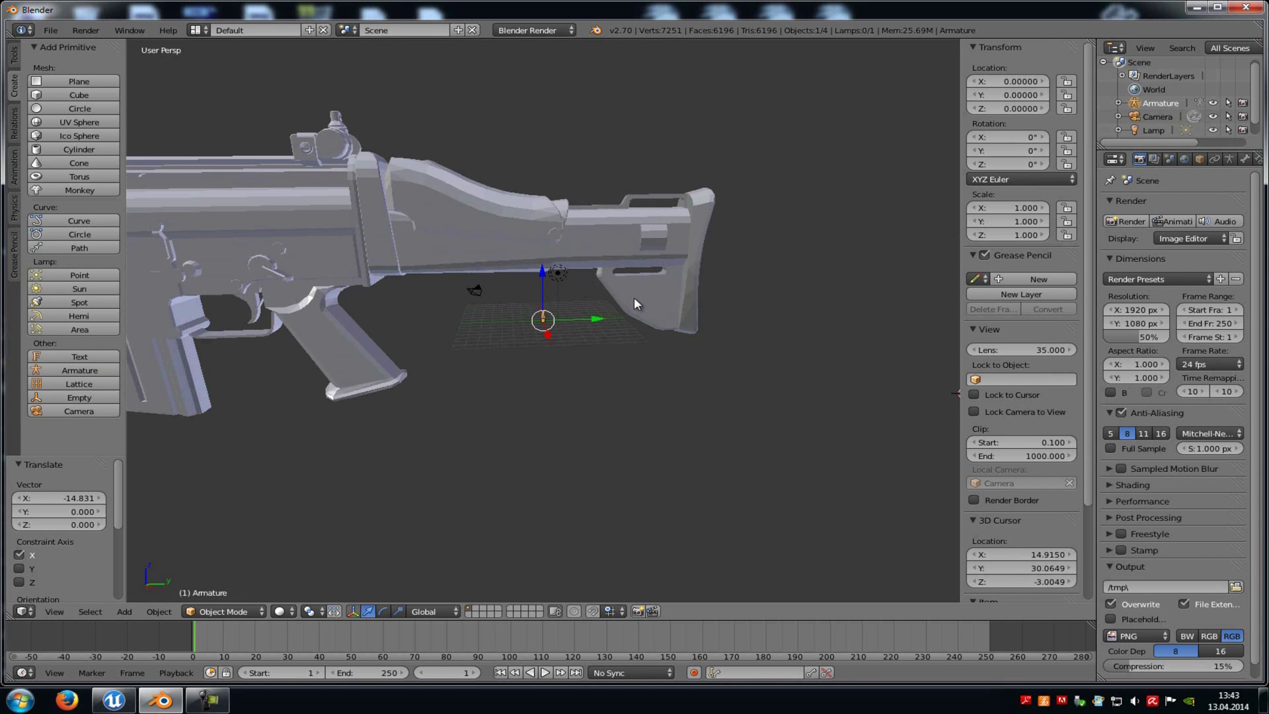
key(r)
key(x)
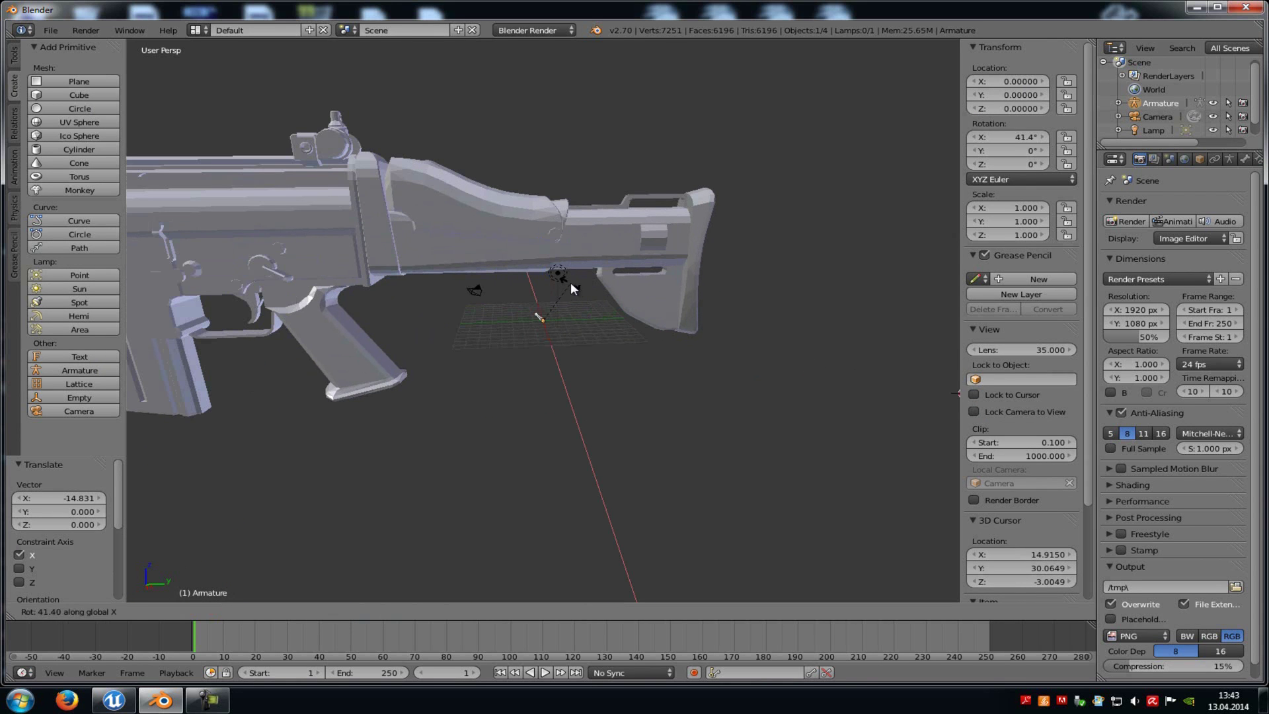
key(Return)
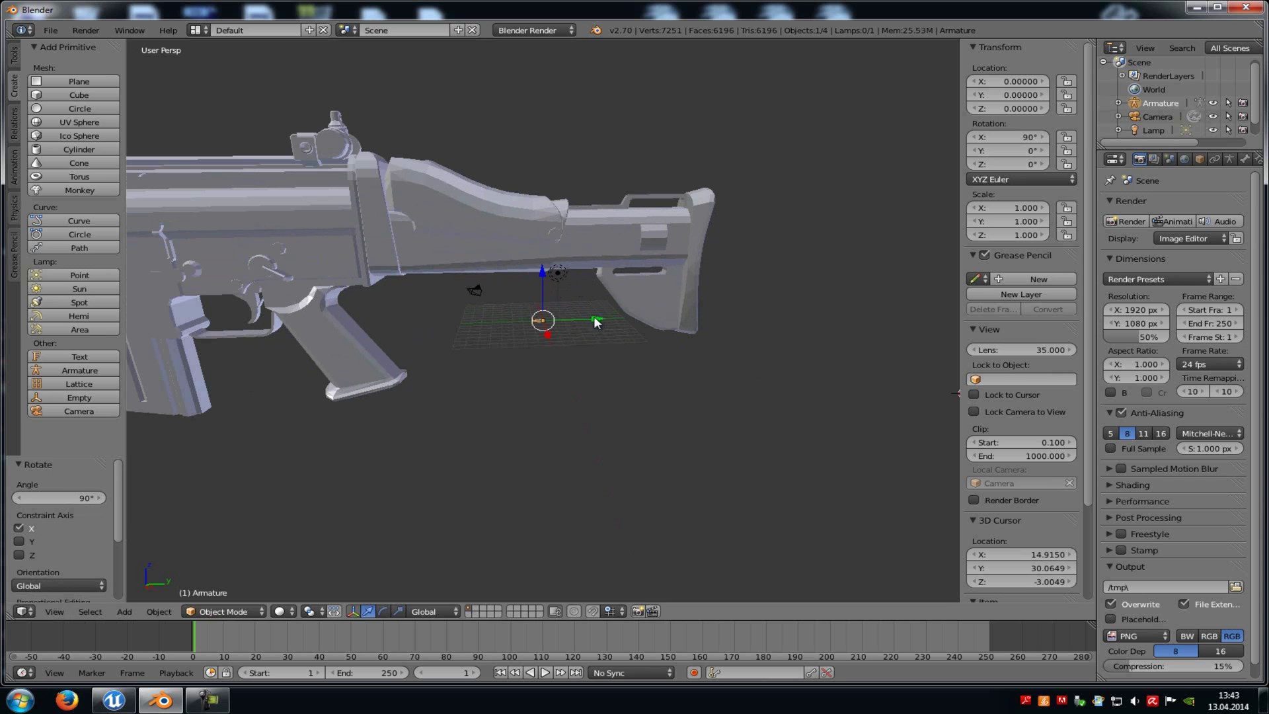
Step: Move the armature into the weapon body above the trigger, to about Y -29.5 and Z 8.77
key(g)
key(y)
drag(275, 320, 275, 320)
middle_drag(274, 320, 315, 301)
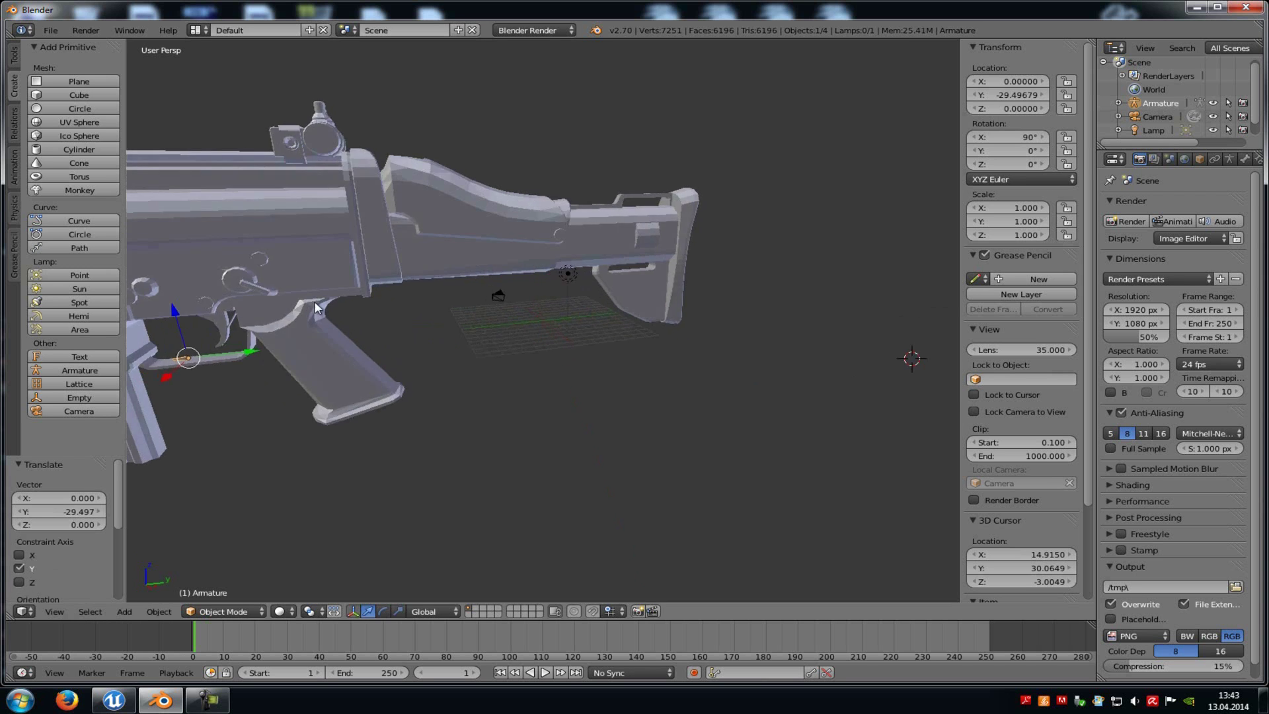
scroll(314, 300, down, 2)
drag(308, 299, 307, 268)
click(313, 243)
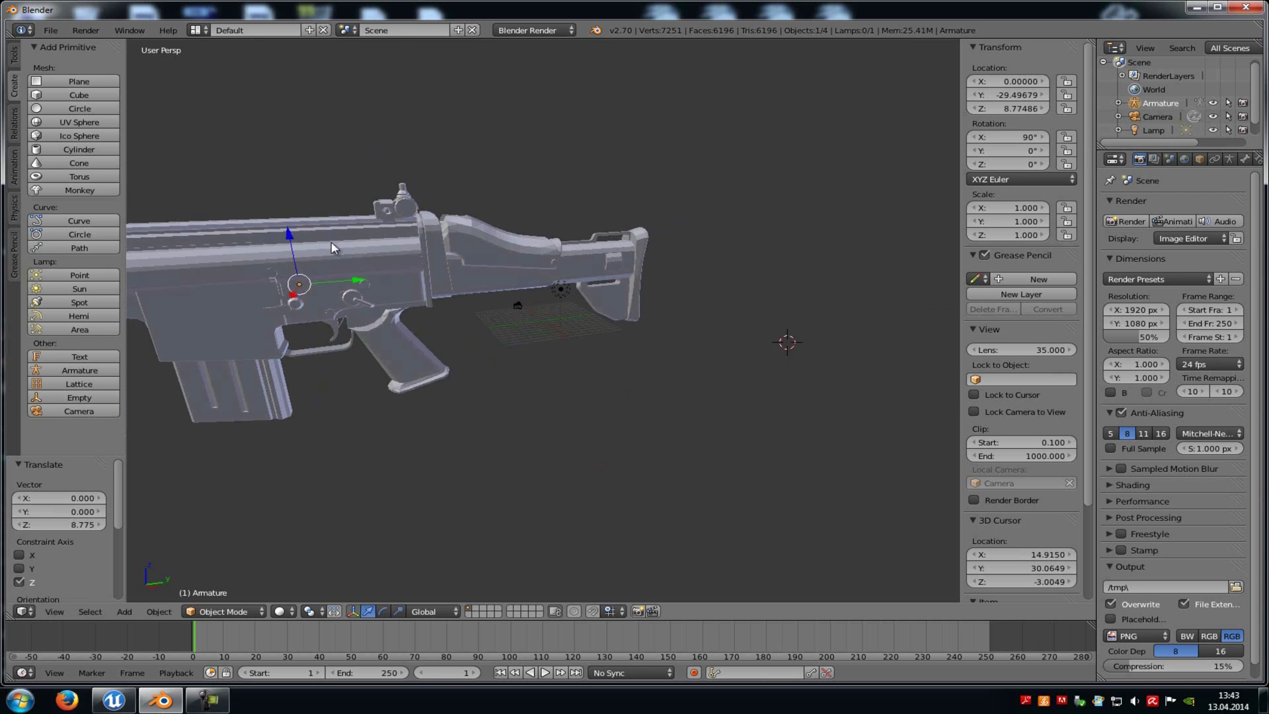
Step: Parent the SCAR H to the armature using Armature Deform With Empty Groups
middle_drag(312, 243, 359, 252)
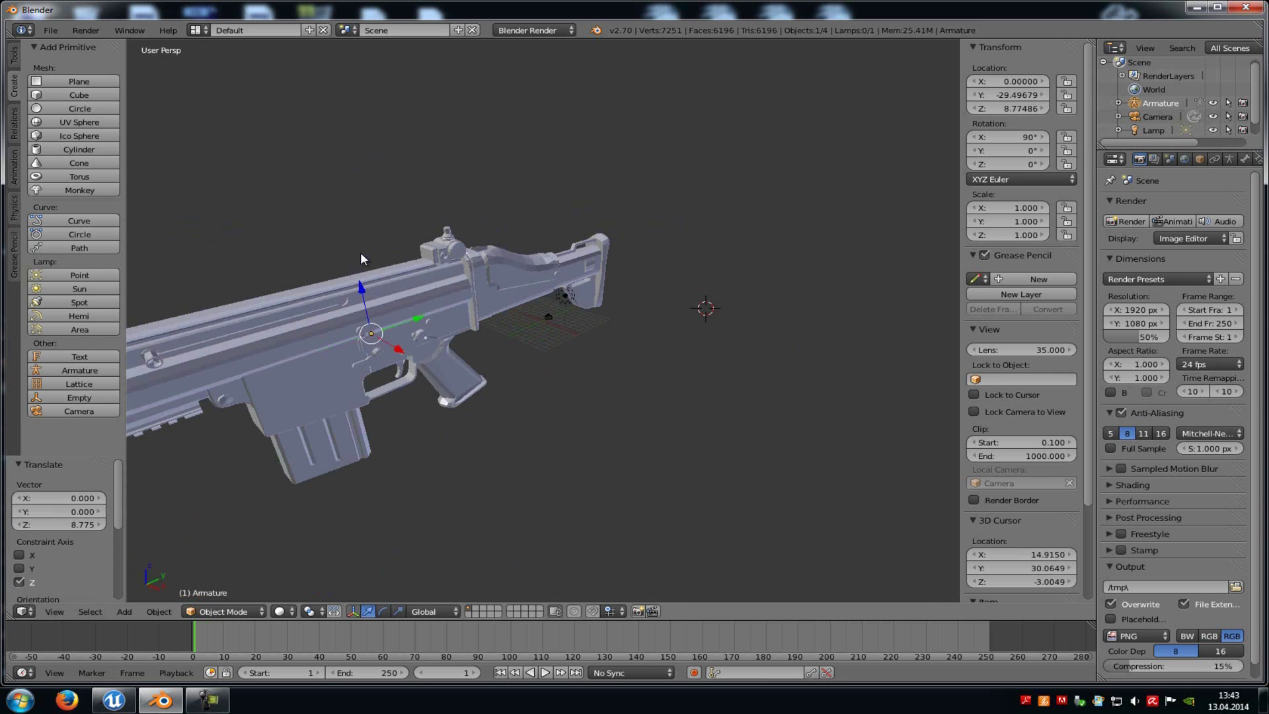
scroll(1170, 105, down, 1)
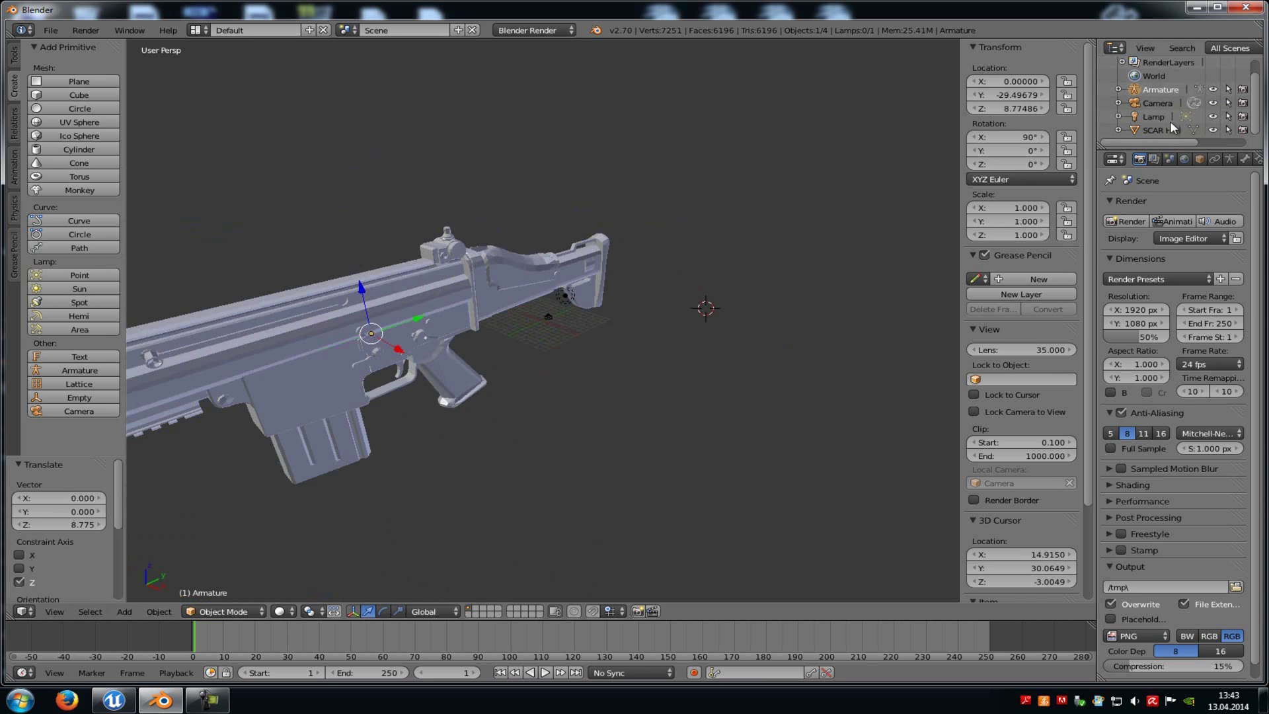
click(1154, 127)
ctrl+click(1158, 88)
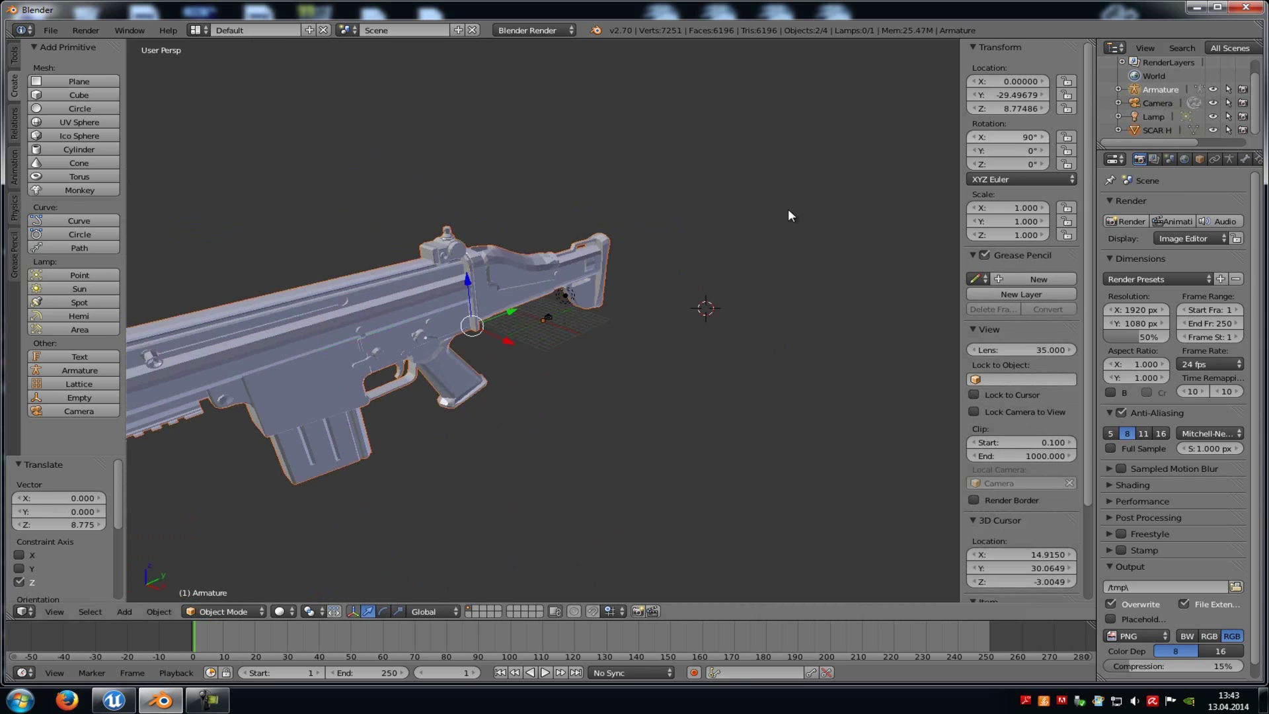
key(ctrl+p)
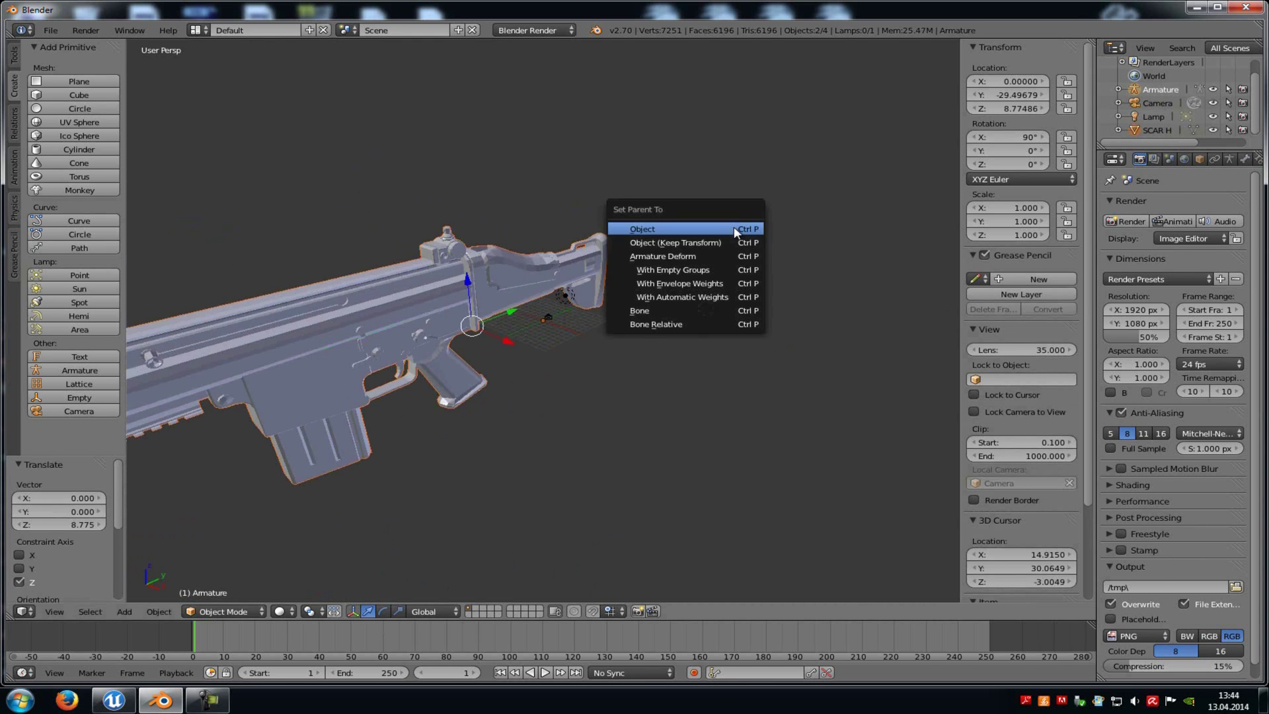
click(717, 265)
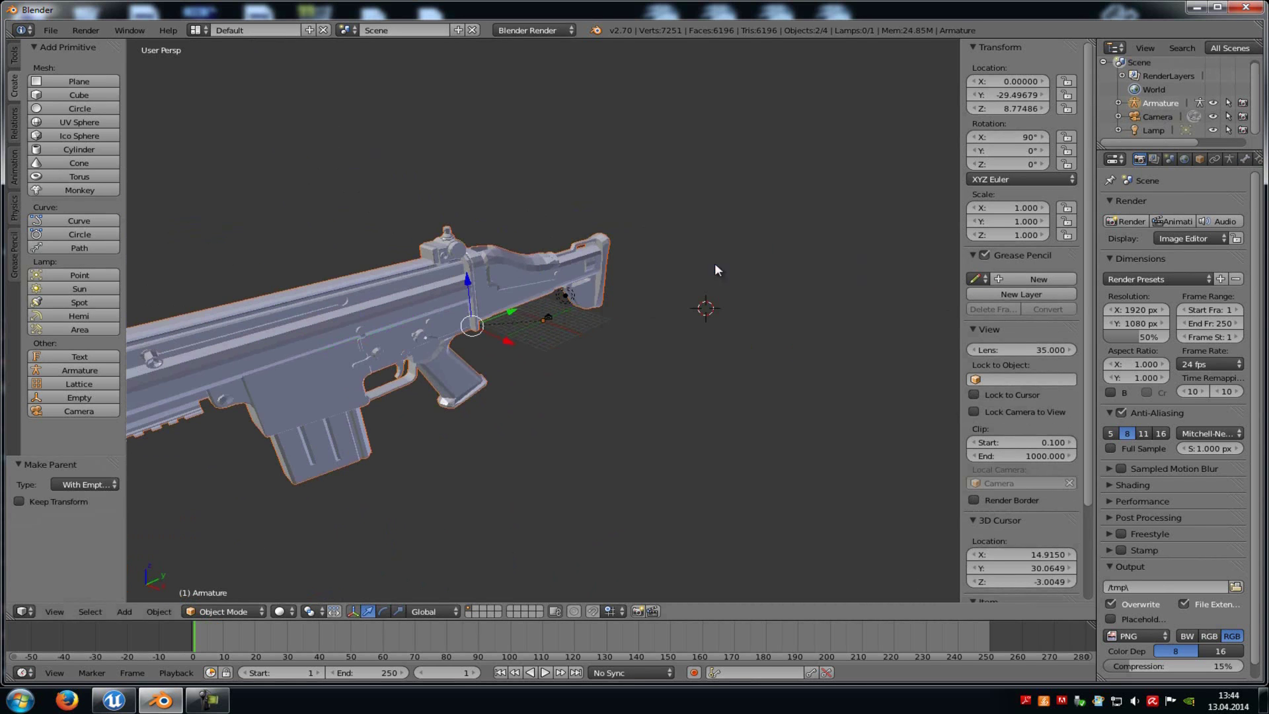
Step: Apply the location of the armature on its own
click(1166, 102)
scroll(463, 238, down, 4)
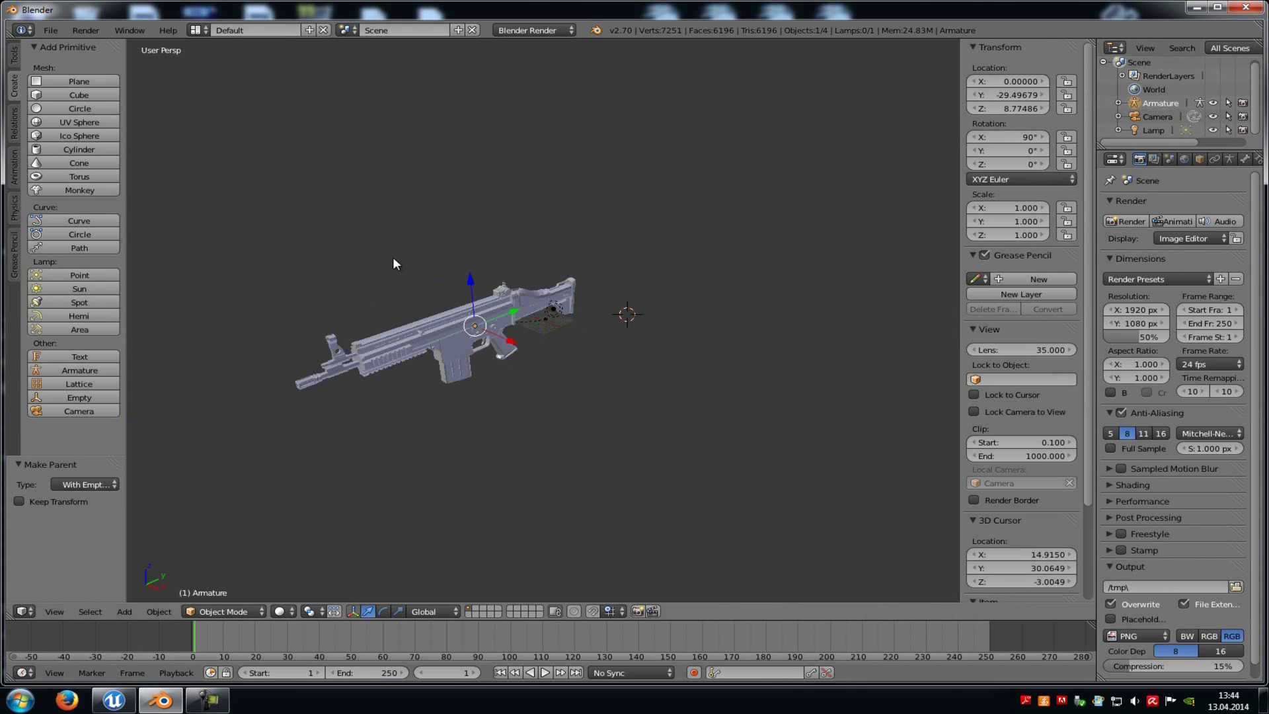
click(165, 612)
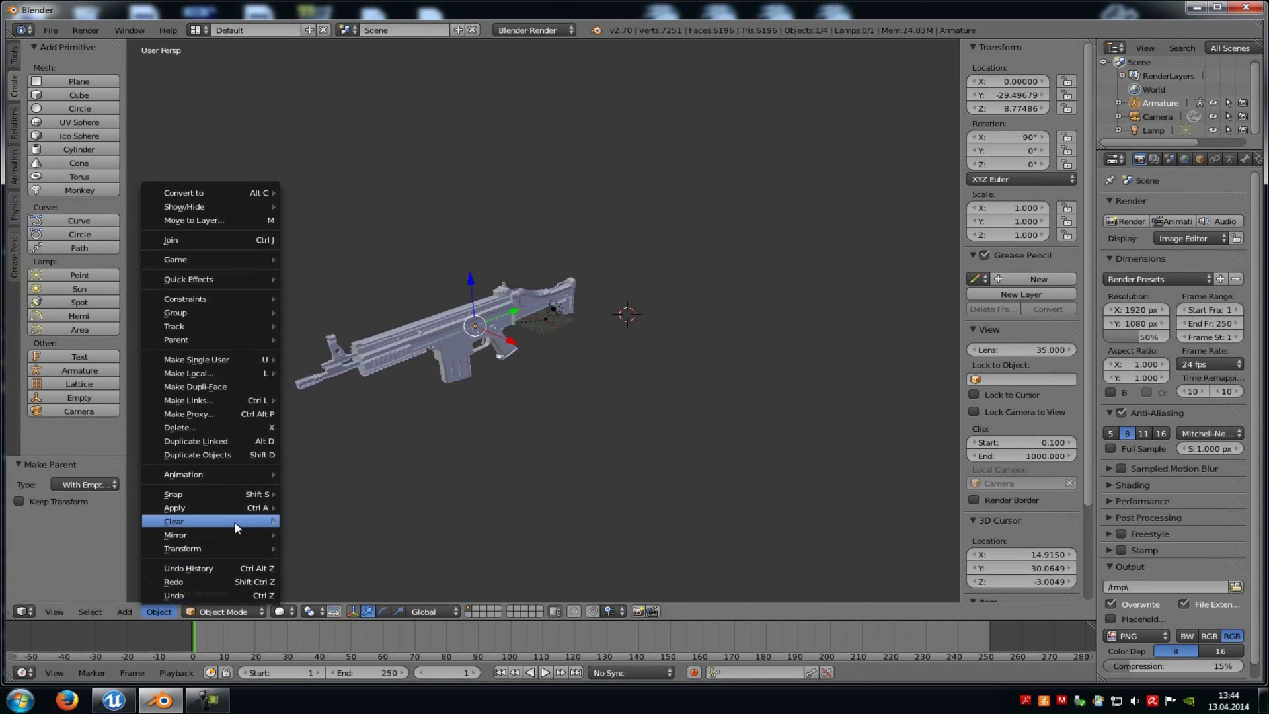
mouse_move(237, 523)
click(316, 505)
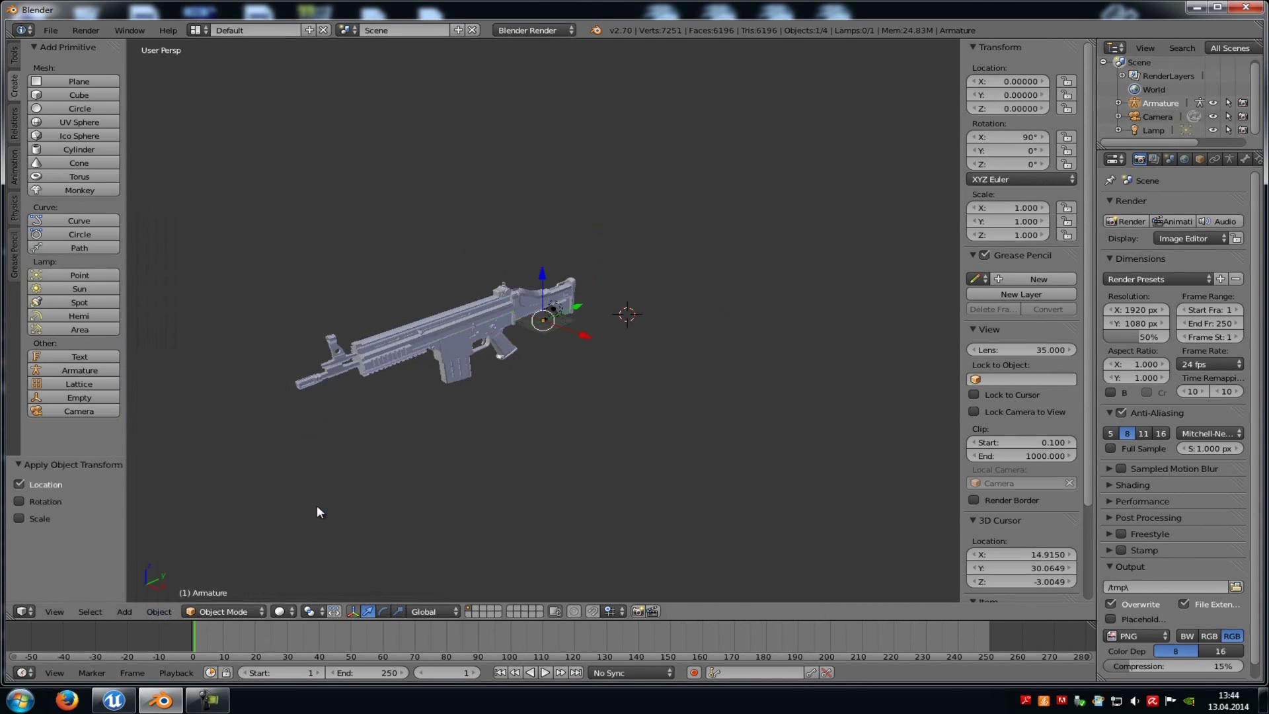
Step: Export only the armature and mesh object types as untitled.fbx to the Desktop, overwriting the existing file
middle_drag(719, 267, 646, 265)
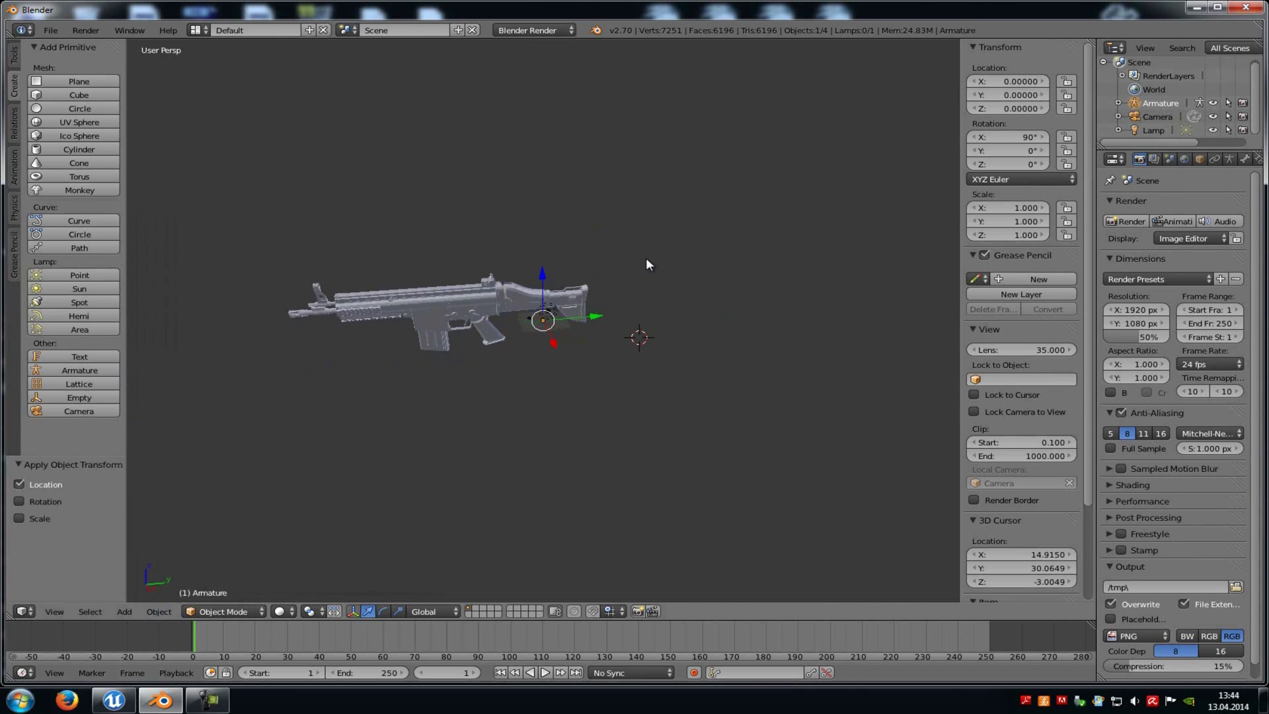
click(51, 31)
mouse_move(112, 275)
click(264, 344)
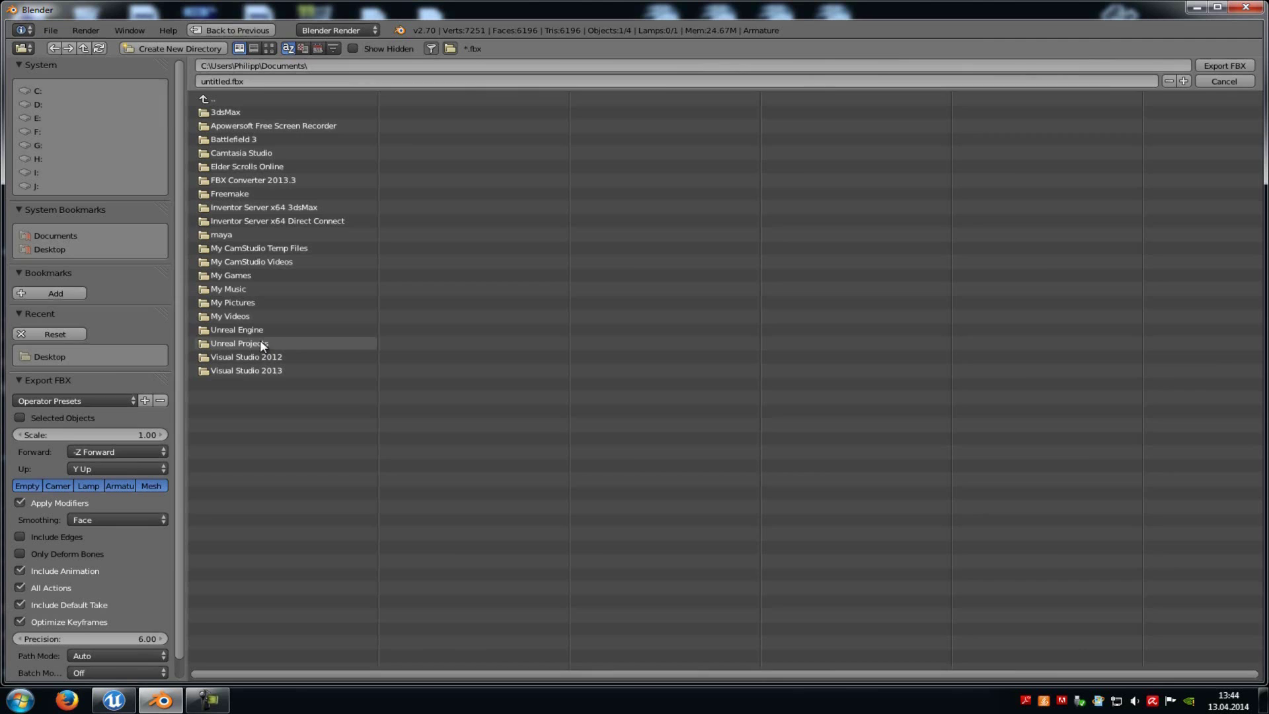
click(49, 250)
click(149, 483)
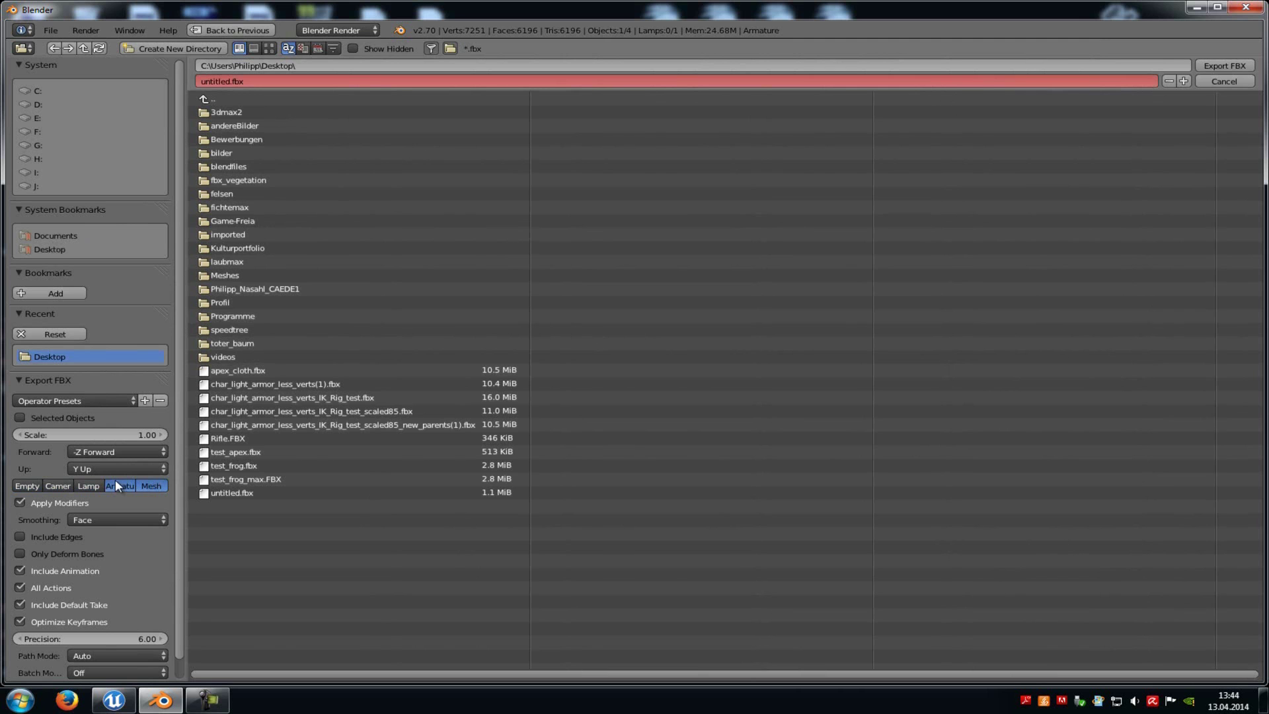
shift+click(117, 481)
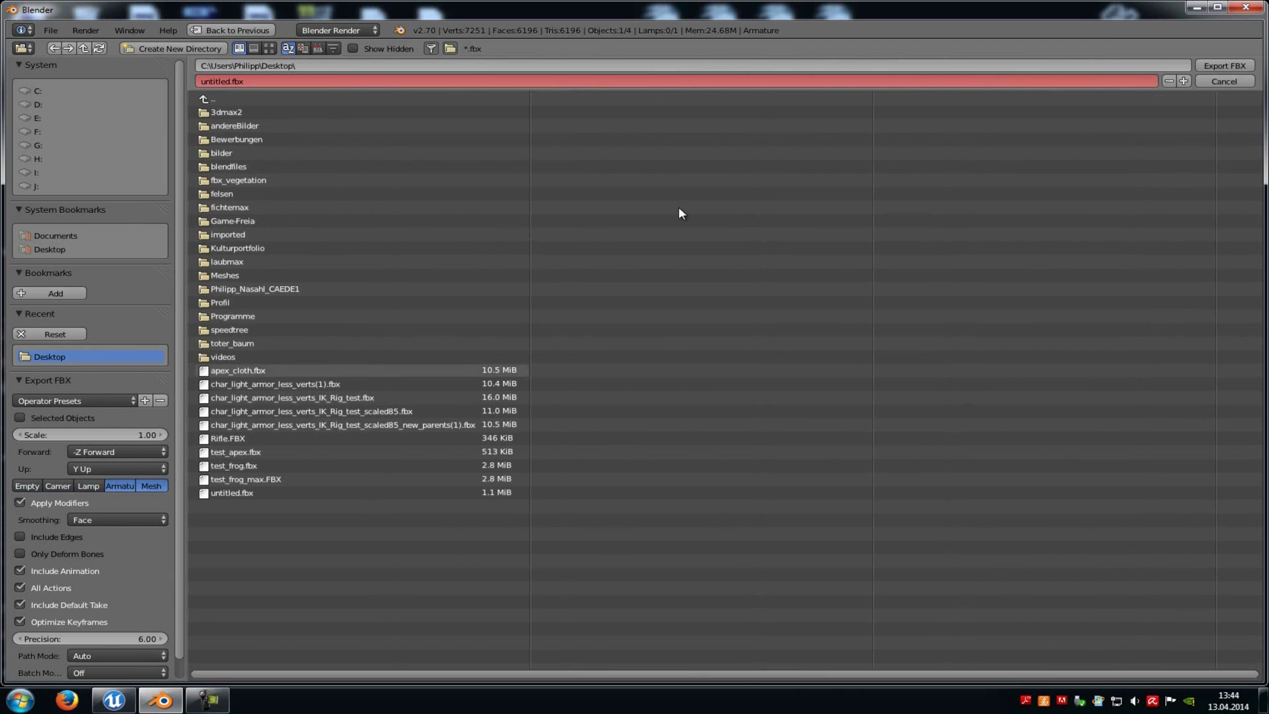
click(1212, 65)
Step: Switch to the Unreal Engine launcher, open the Shooter Game project and minimize the launcher
click(114, 700)
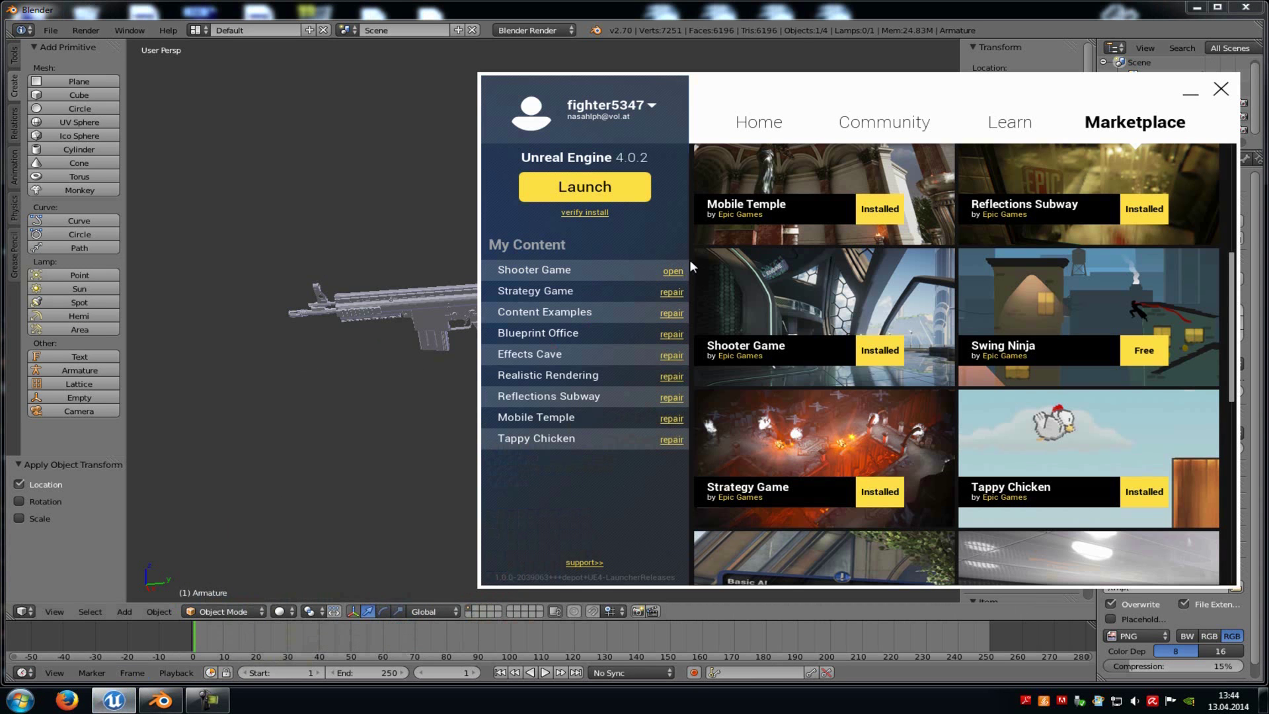
click(674, 271)
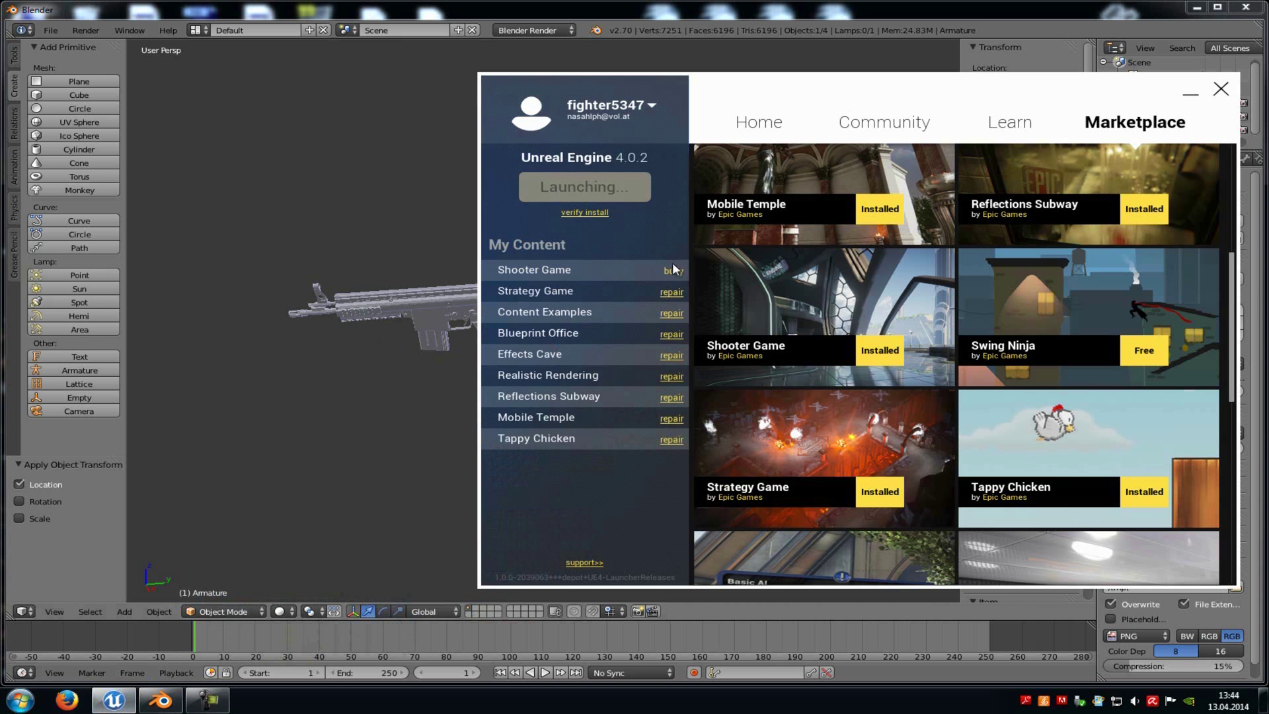
scroll(781, 320, down, 2)
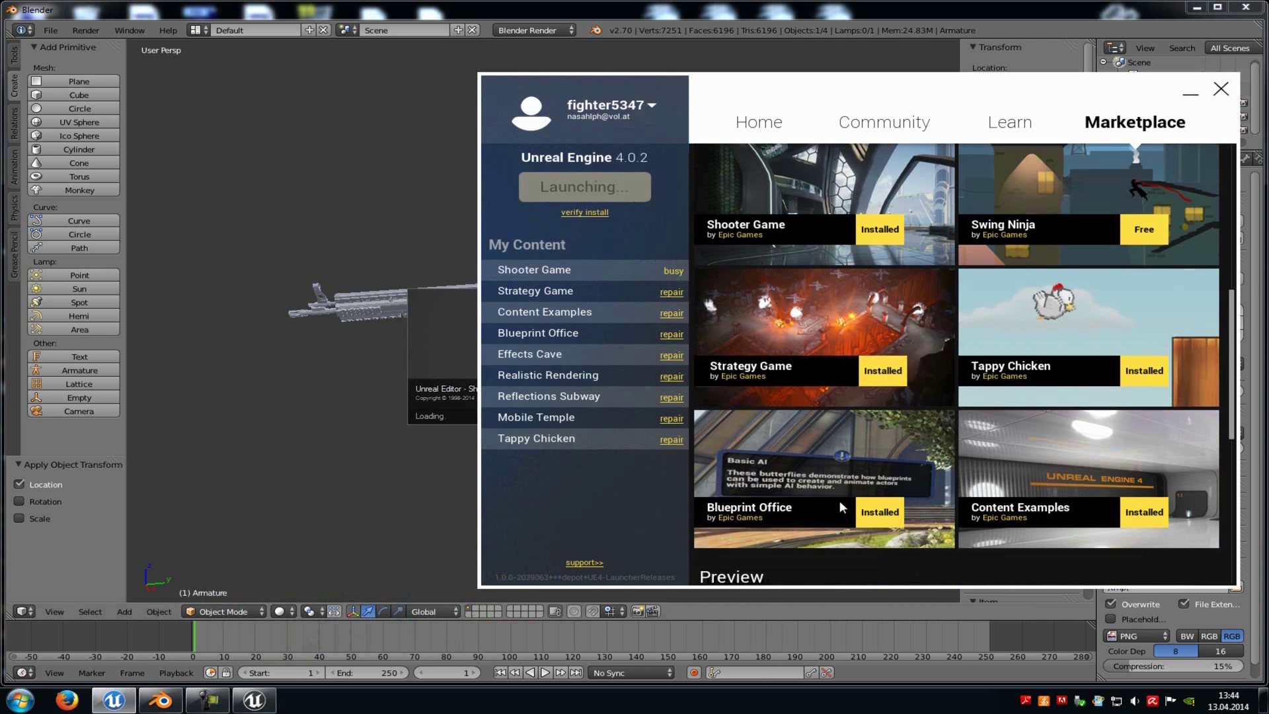
scroll(792, 347, down, 1)
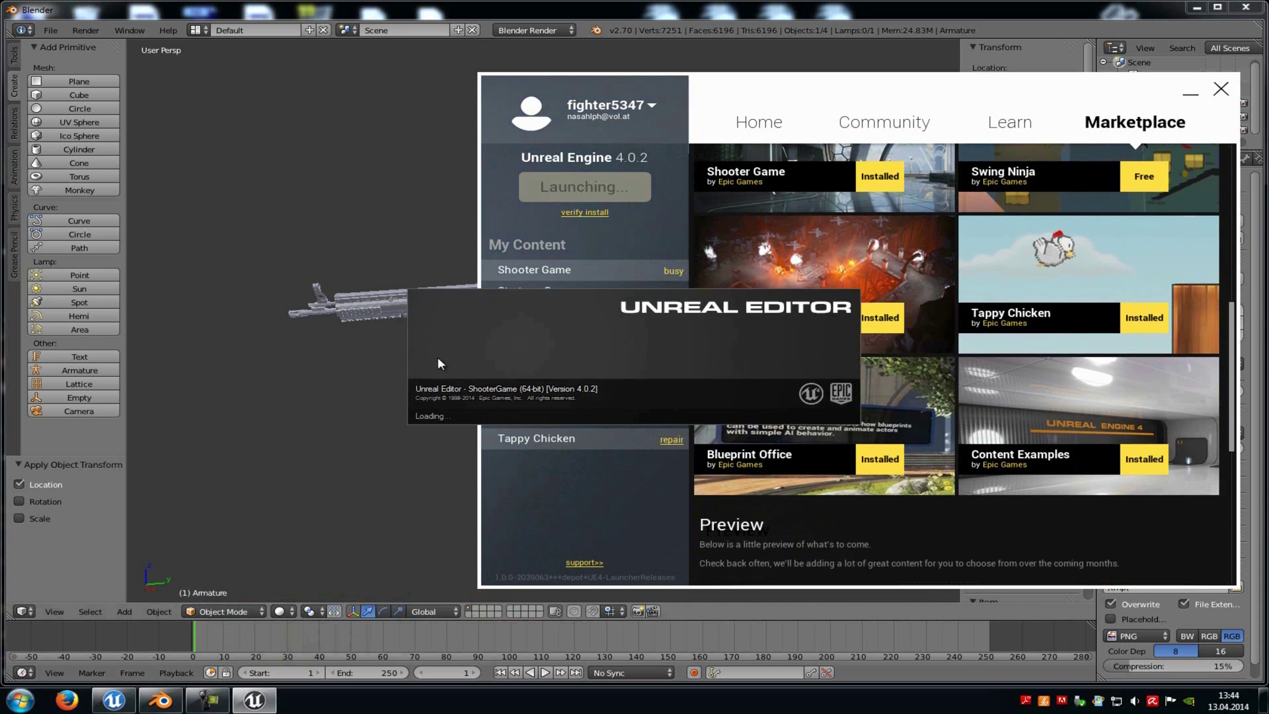
click(1190, 92)
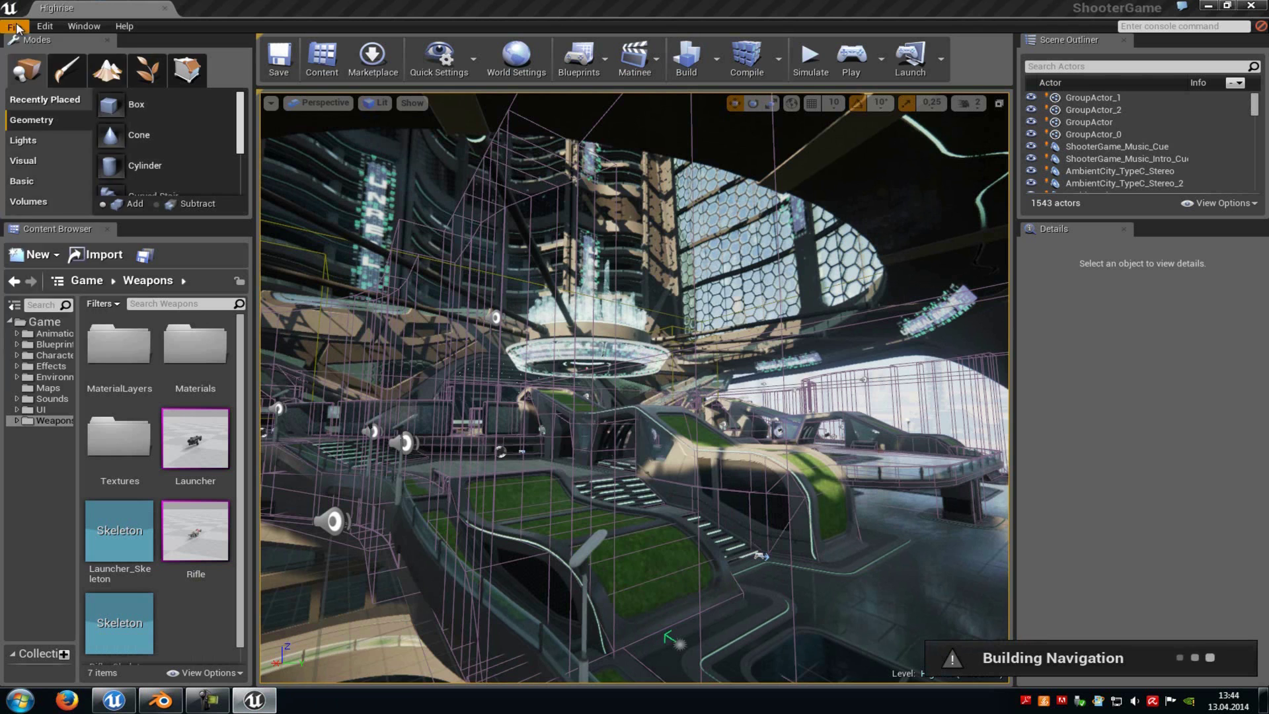
Step: Create a new level from the template with a floor, sky and player start
click(14, 26)
click(39, 49)
click(508, 276)
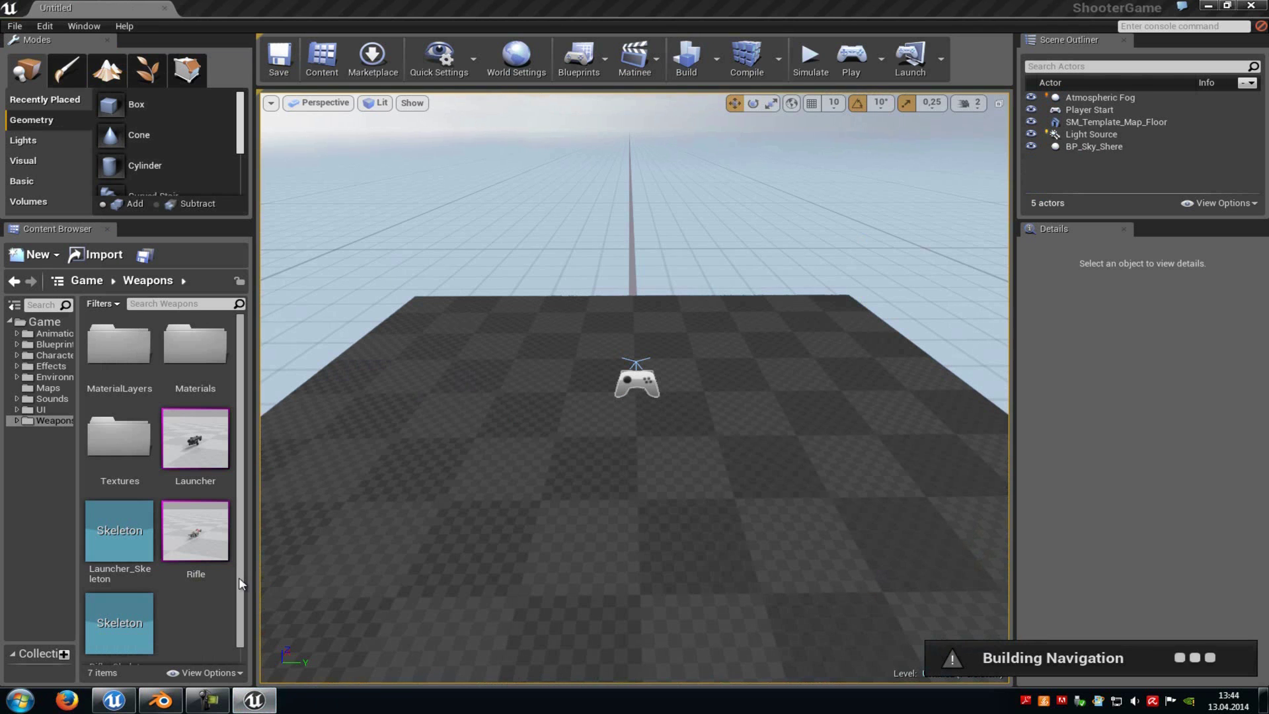
Step: Import untitled.fbx from the Desktop into the Weapons folder as a skeletal mesh without an existing skeleton, and dismiss the message log
right_click(197, 608)
click(277, 402)
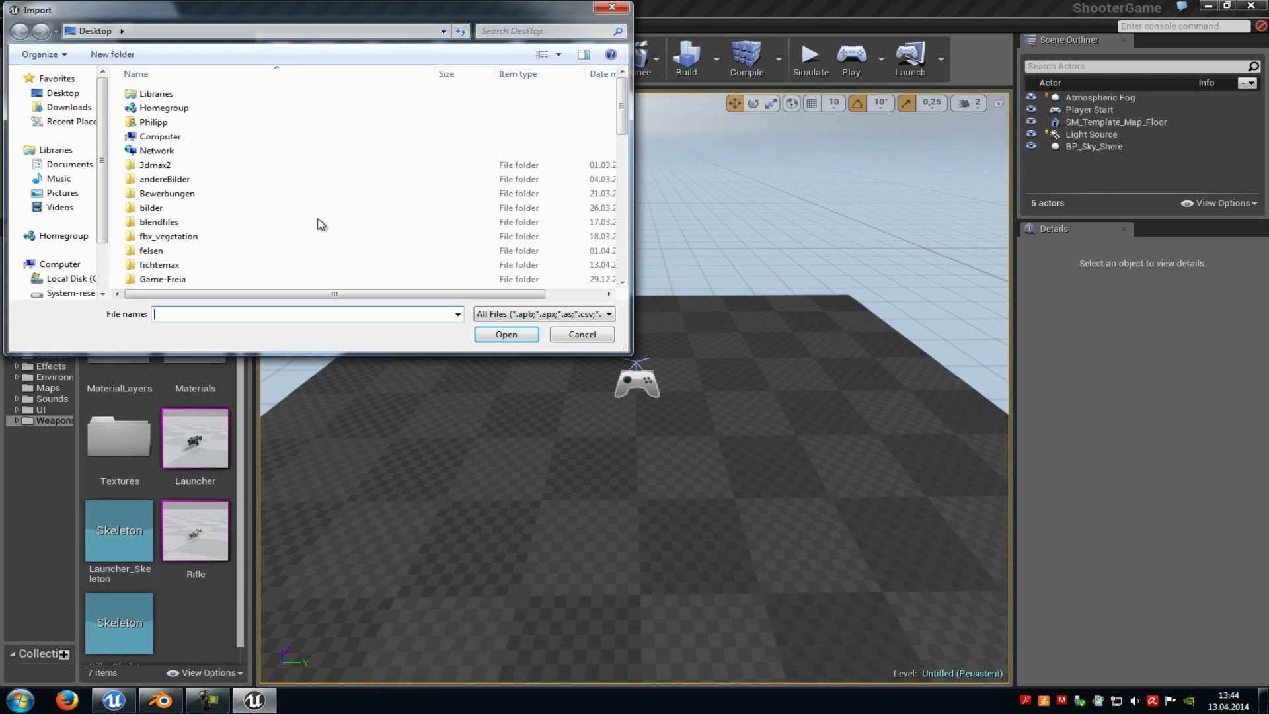
scroll(232, 248, down, 10)
double_click(162, 280)
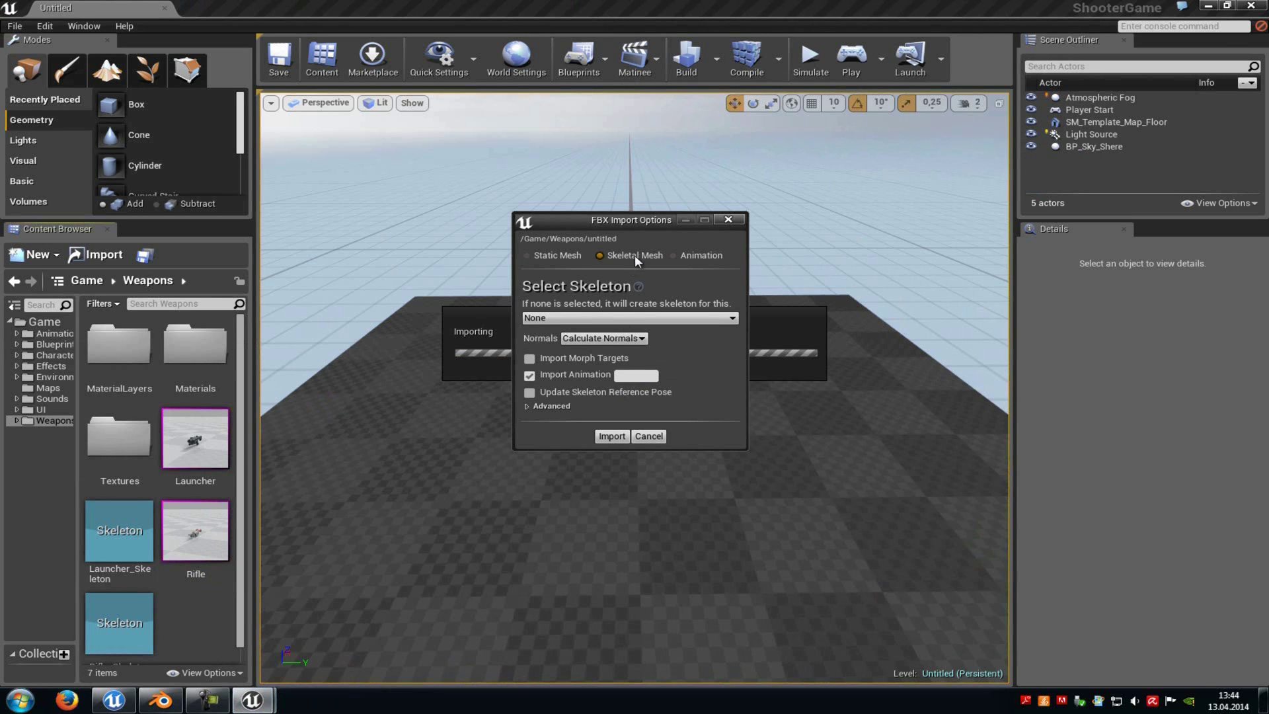
click(611, 436)
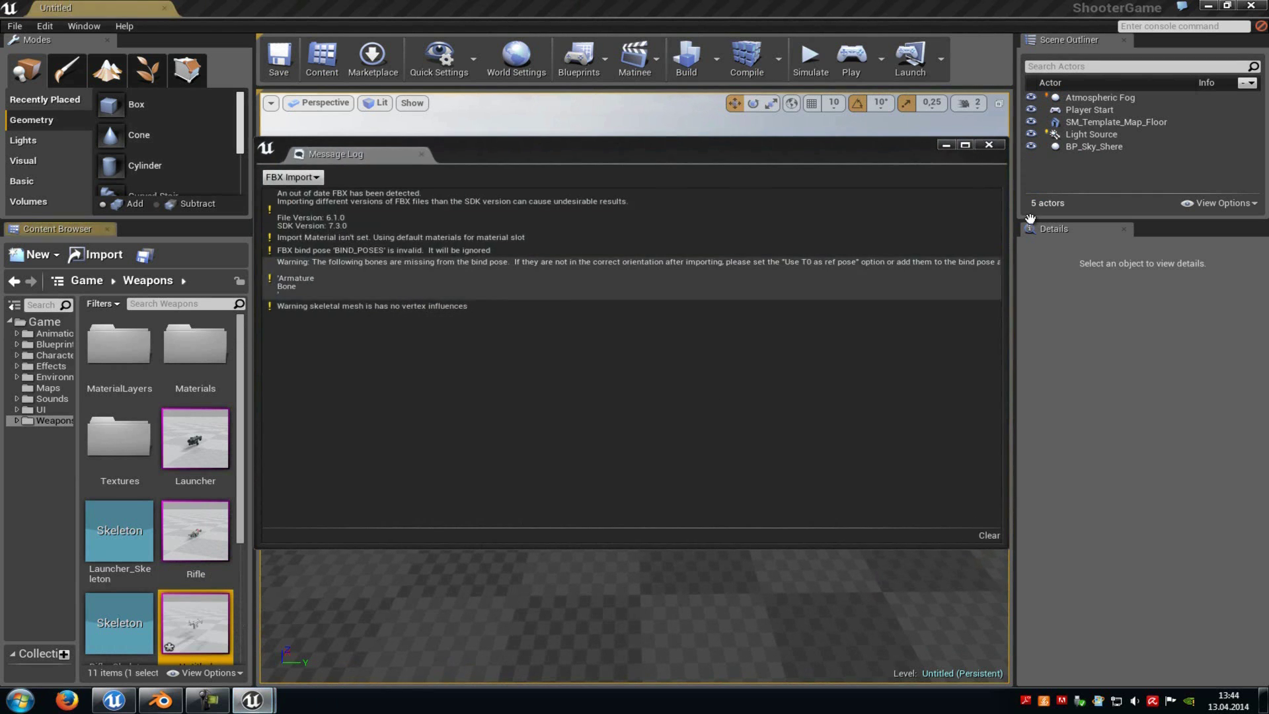
click(973, 149)
Step: Inspect the newly imported rifle skeletal mesh in its asset editor and close it
double_click(195, 623)
drag(729, 321, 694, 320)
click(945, 125)
Step: Open the WeapGun blueprint in the Blueprints/Weapons folder and bring up the Mesh section of its defaults
click(56, 344)
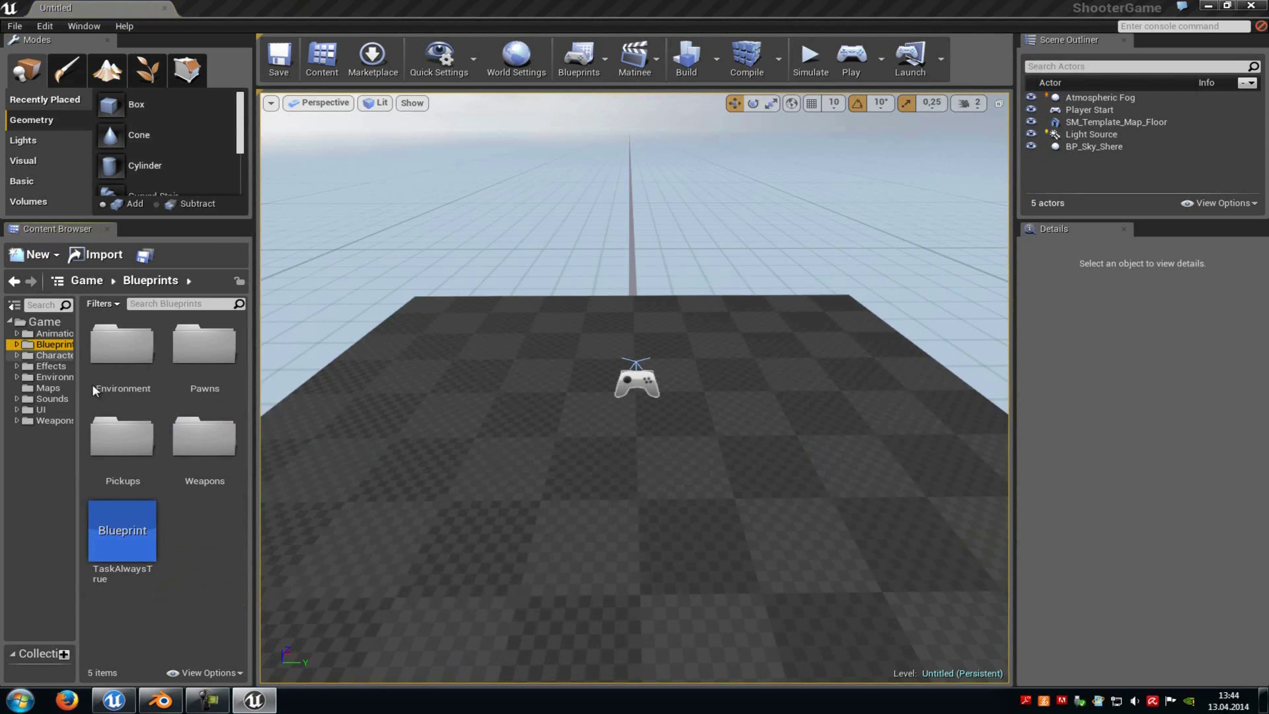
double_click(195, 435)
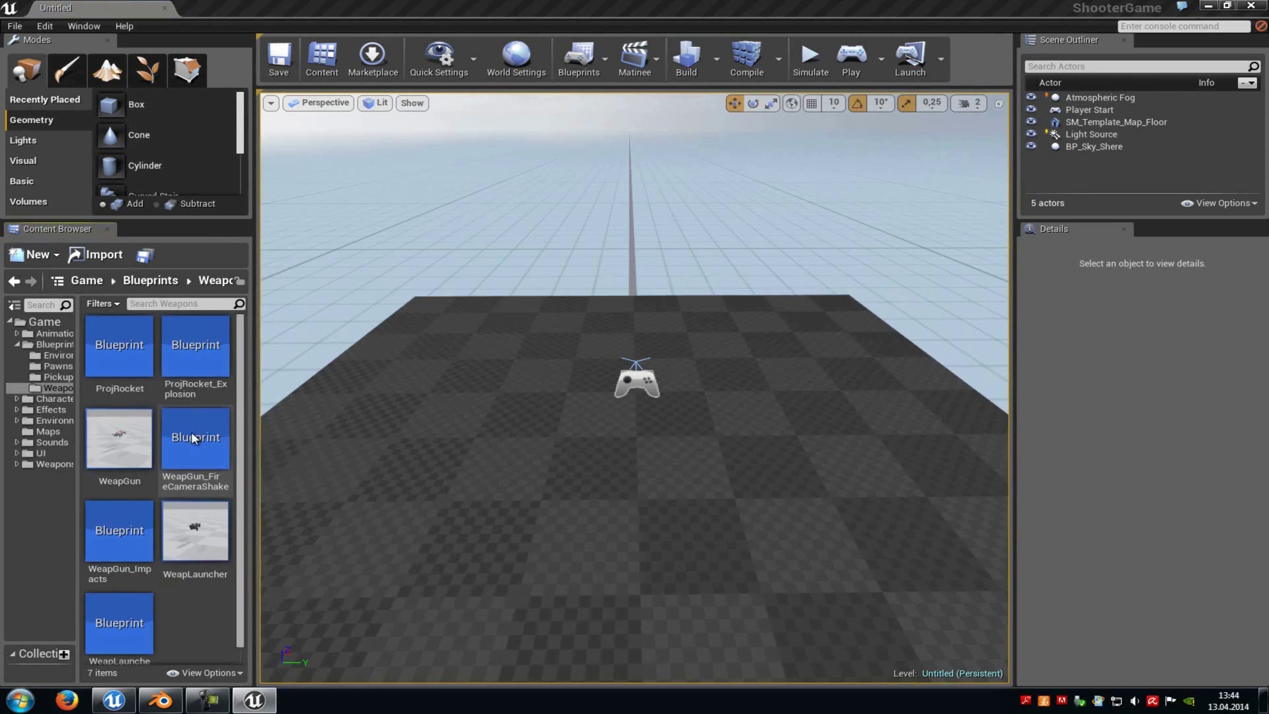
click(125, 433)
double_click(126, 433)
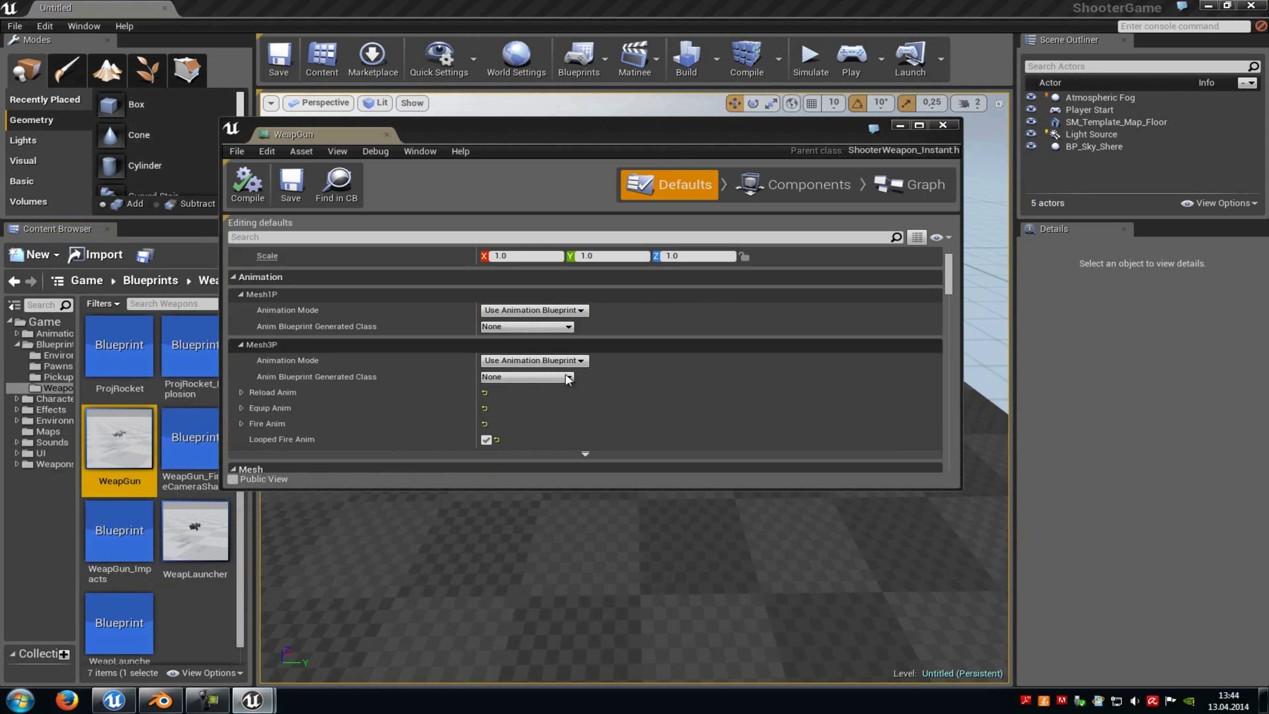
scroll(244, 354, down, 5)
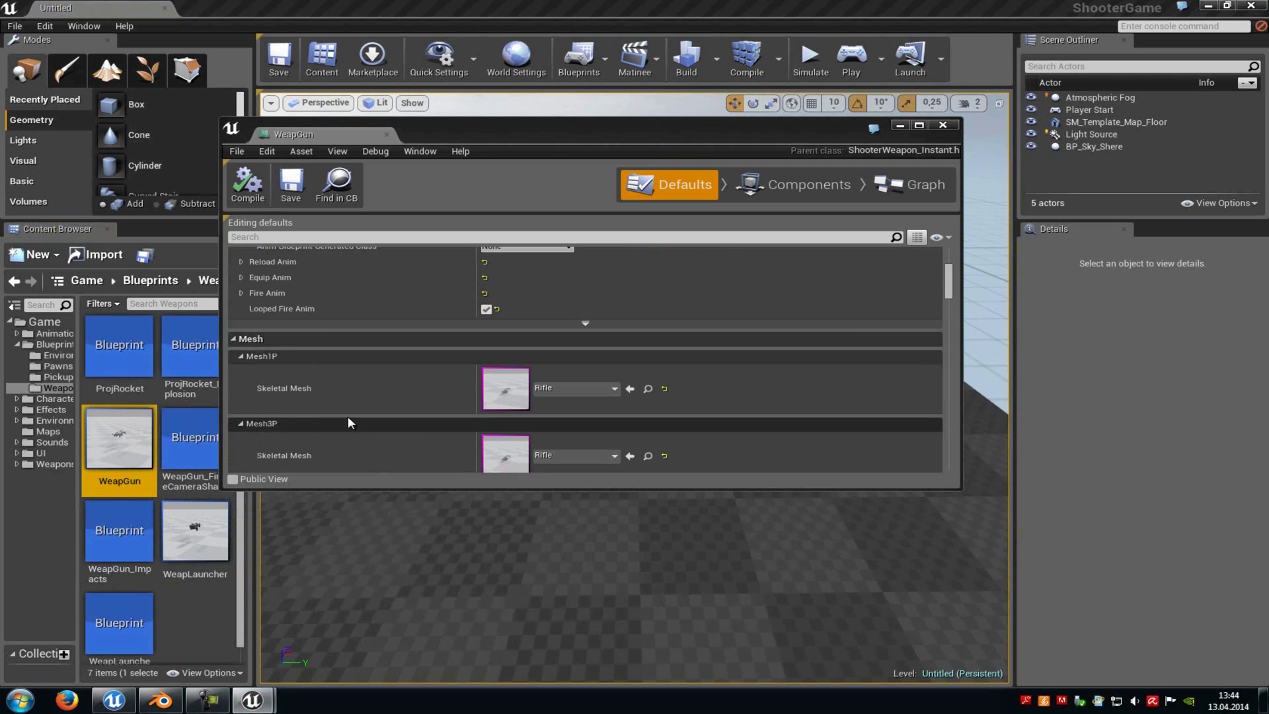
Step: Assign the imported Untitled skeletal mesh to both Mesh1P and Mesh3P of the WeapGun blueprint
click(47, 464)
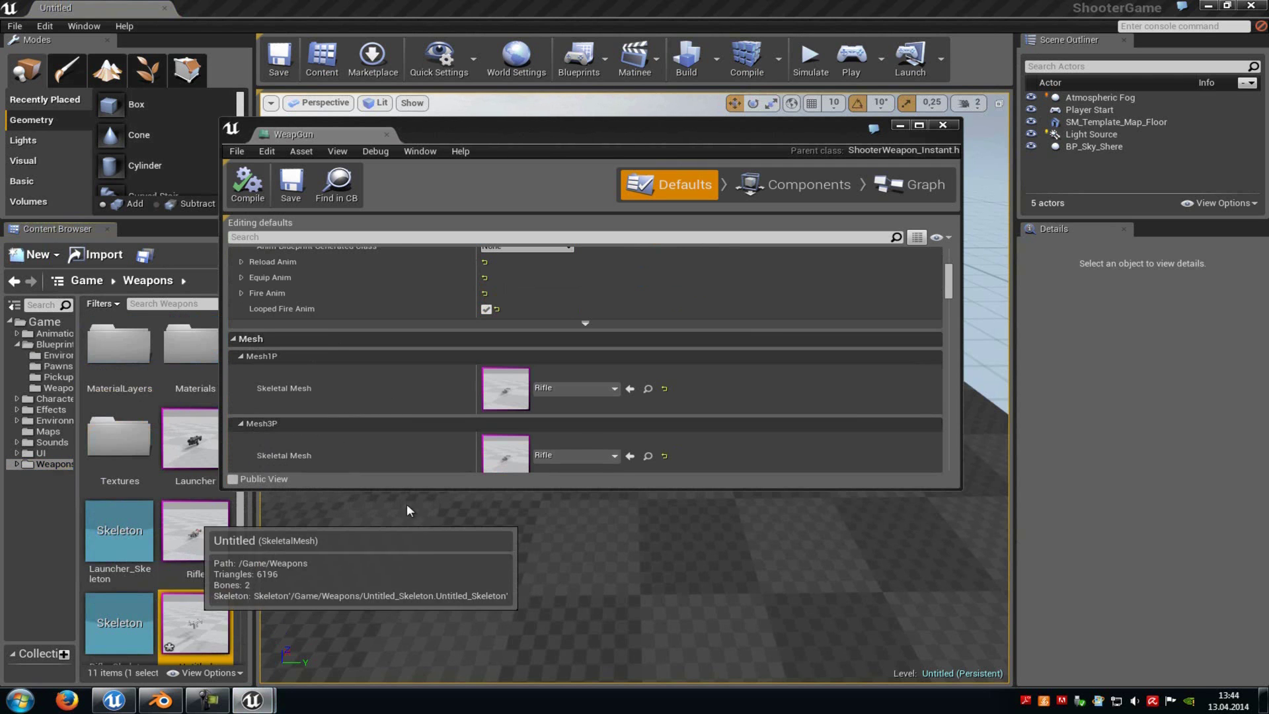
click(628, 388)
click(630, 456)
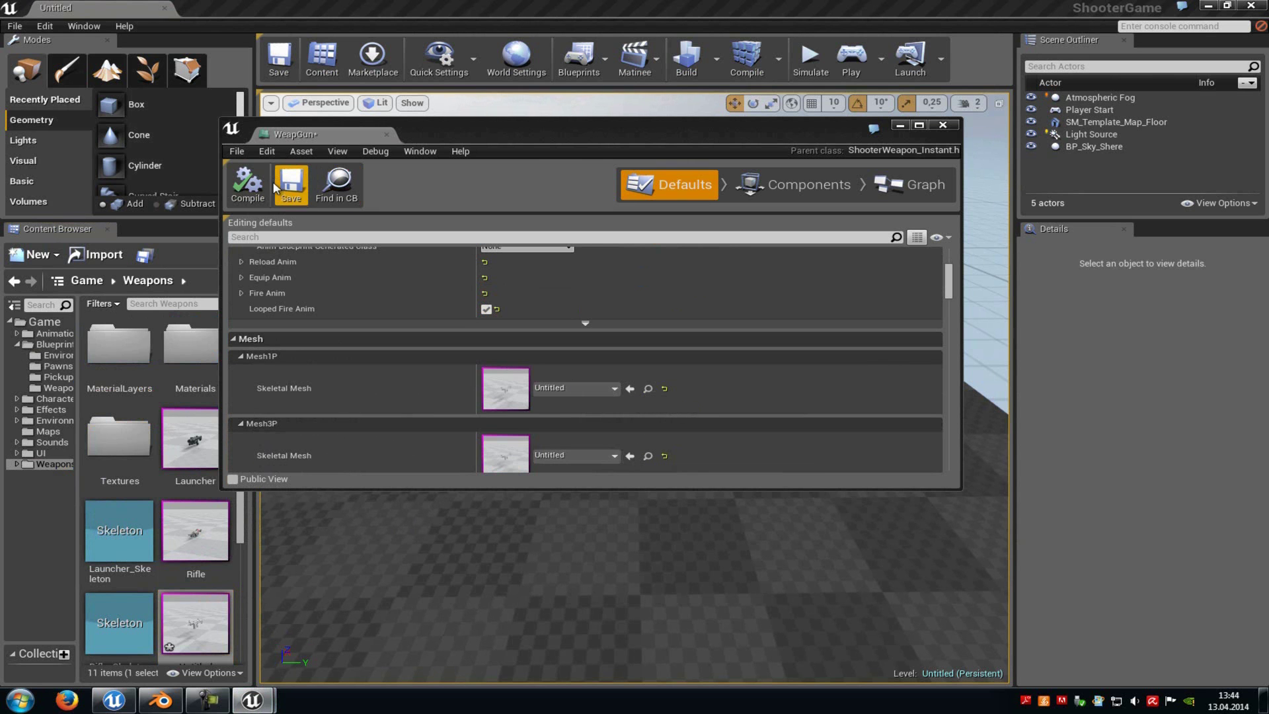
Step: Play the level from a spot on the floor, test aiming down the new rifle's sights, and stop playing
click(602, 514)
right_click(630, 510)
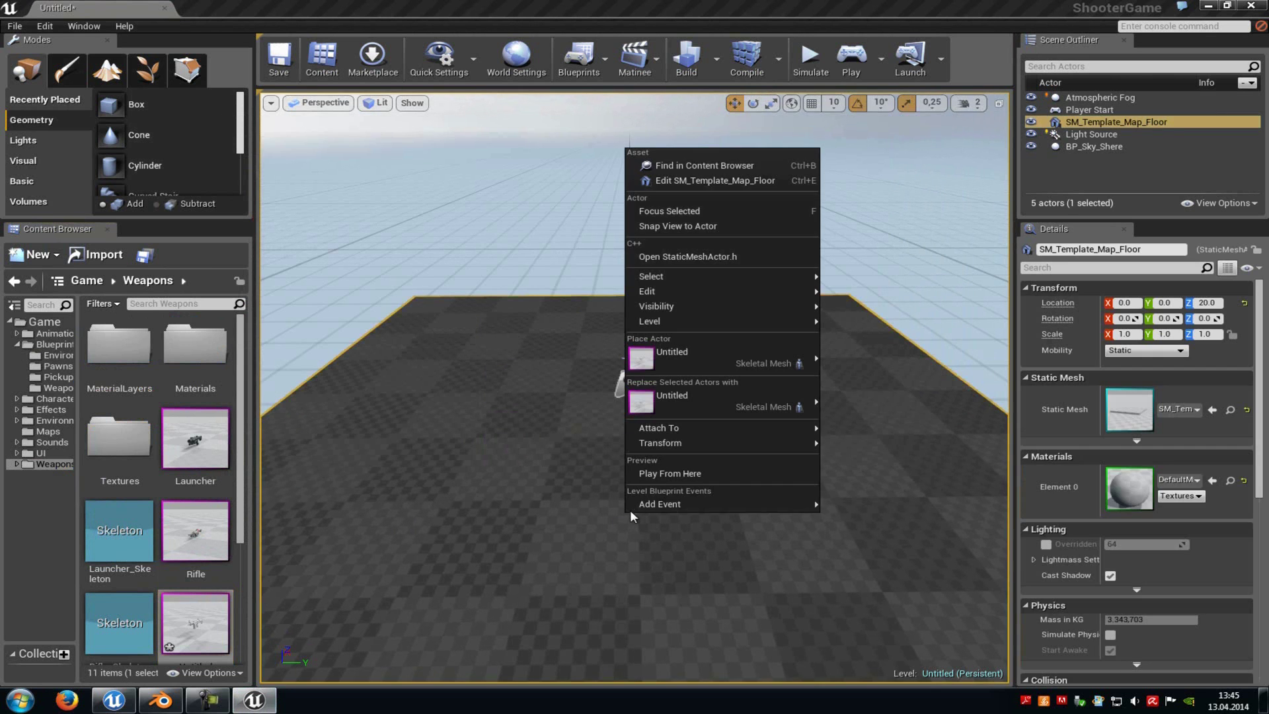
click(668, 474)
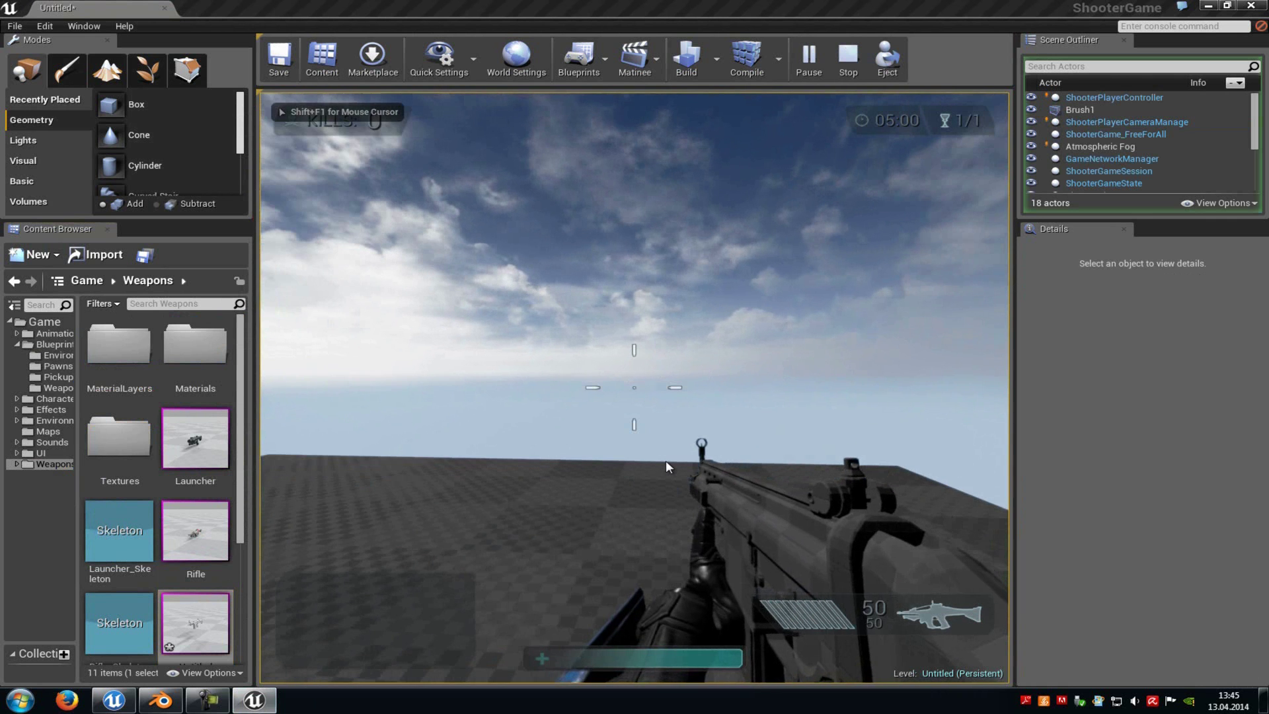
right_click(667, 466)
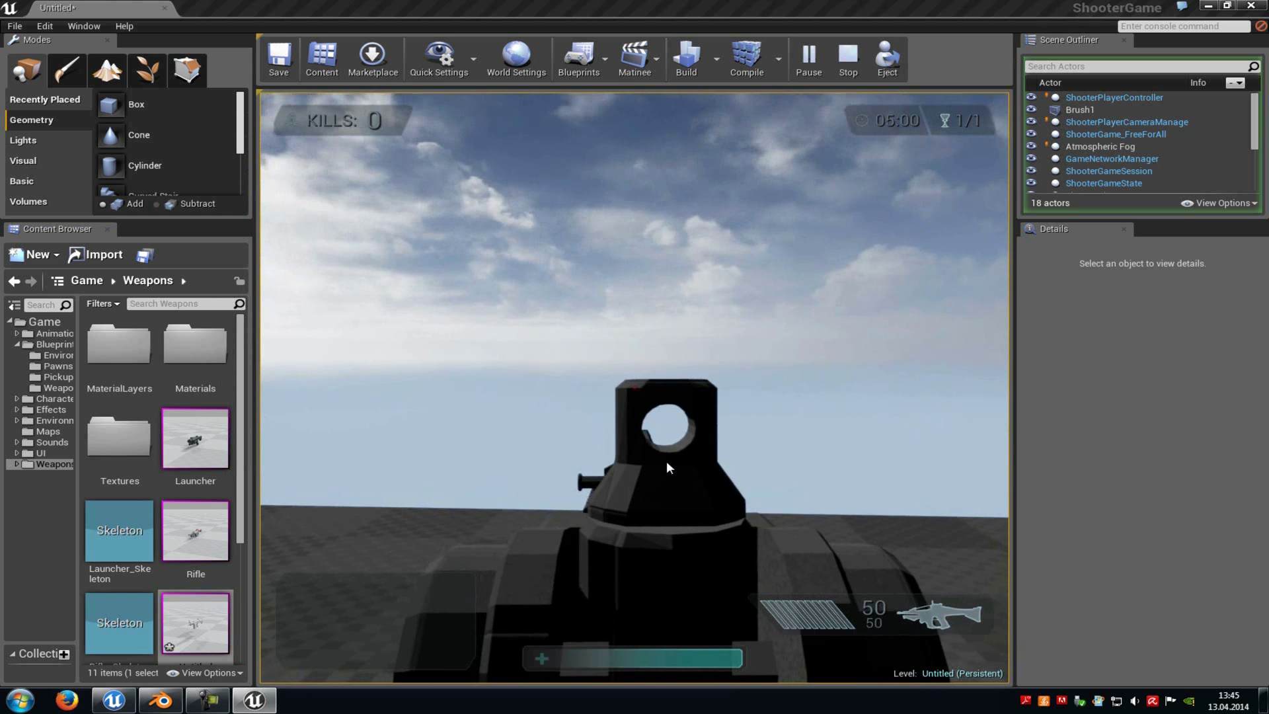
right_click(666, 461)
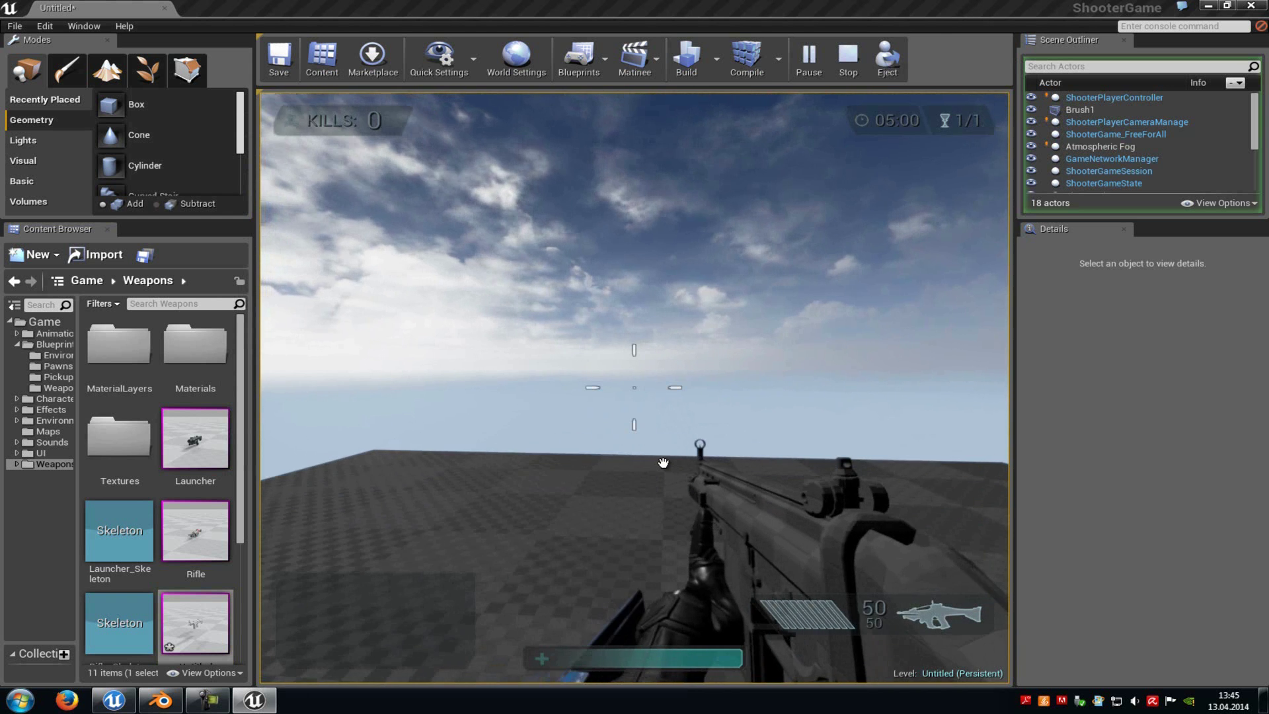
key(Escape)
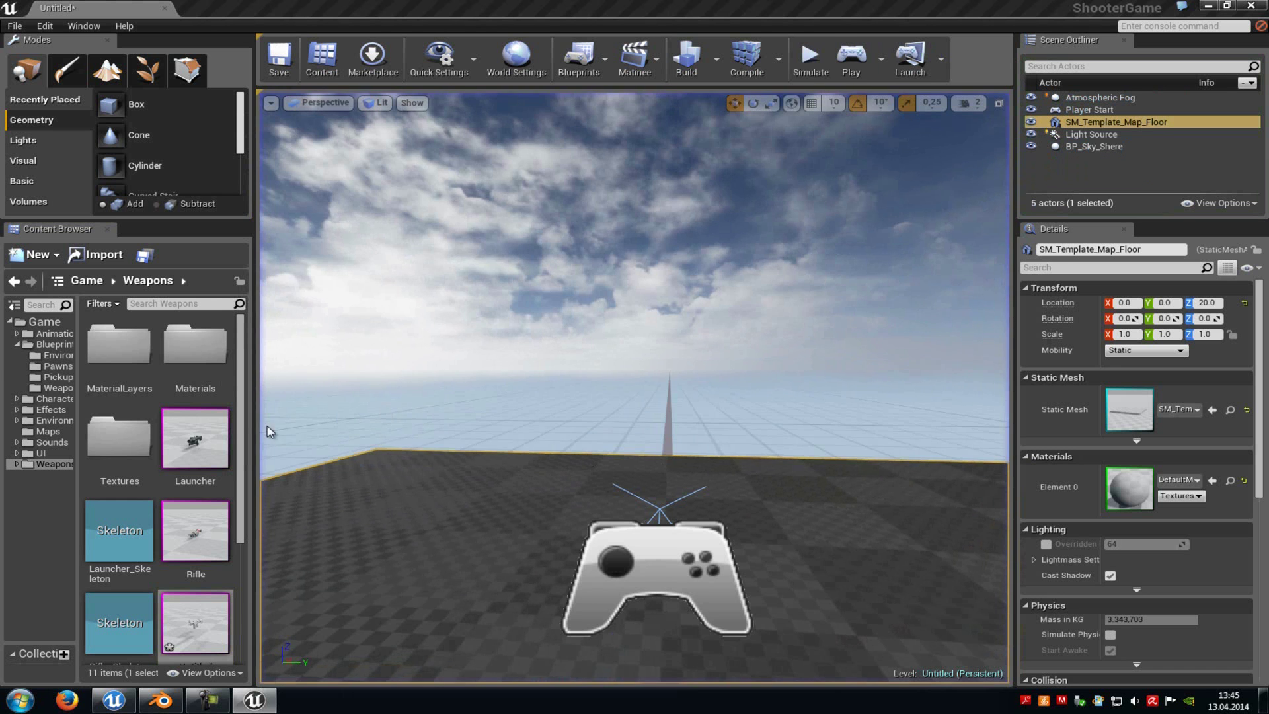
Step: Reopen the WeapGun blueprint from the Blueprints/Weapons folder and maximize its window
click(63, 357)
click(62, 346)
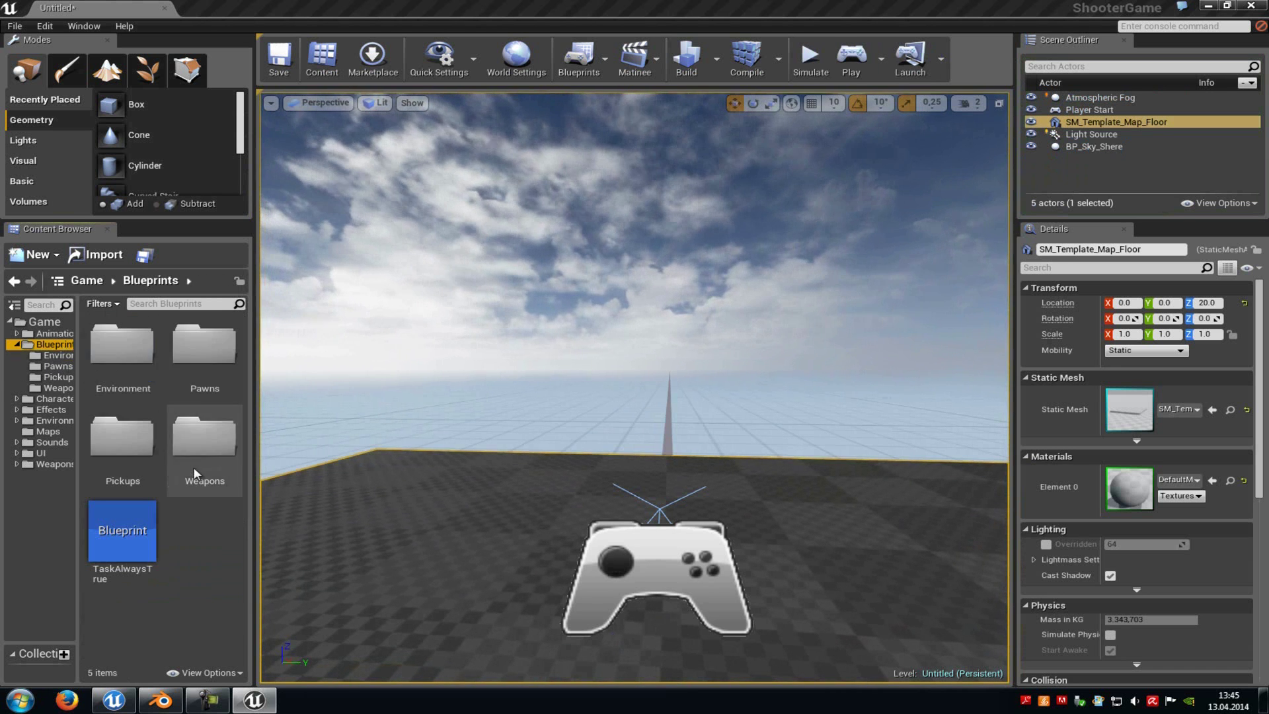
double_click(193, 470)
double_click(140, 442)
click(920, 134)
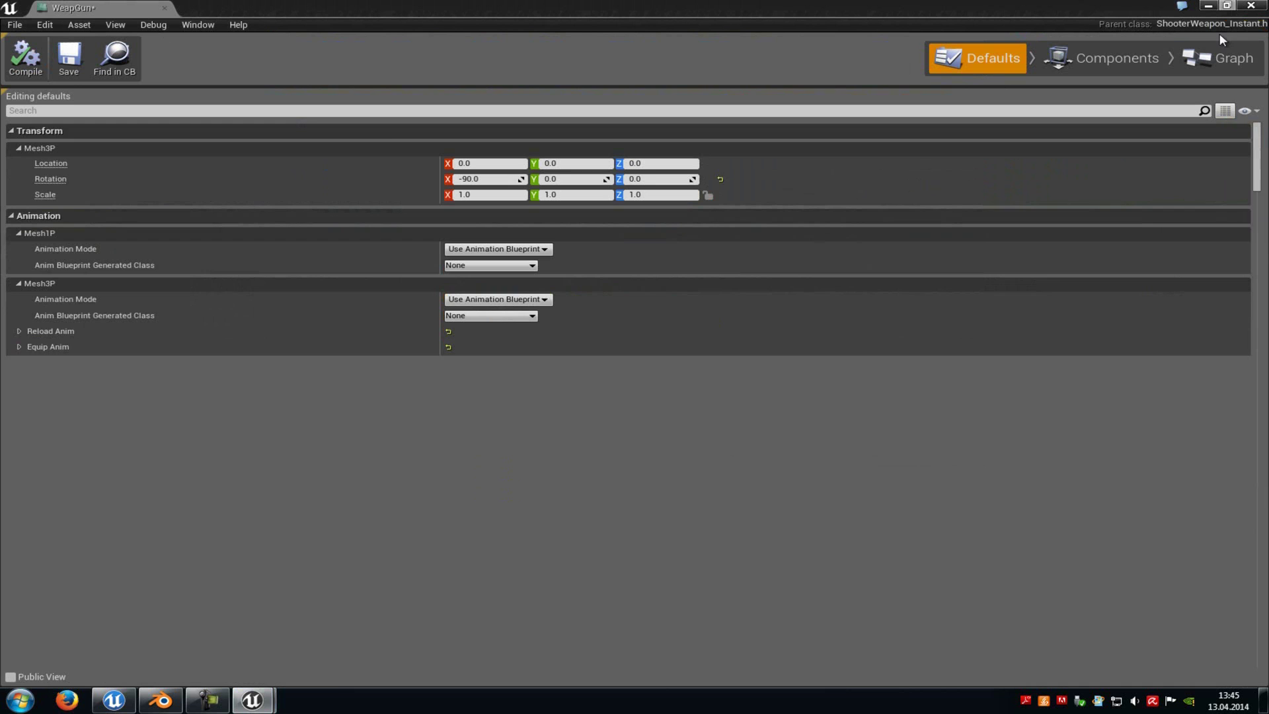
Step: Examine the position and orientation of the Mesh3P and Mesh1P rifles among the WeapGun blueprint's components
click(1116, 55)
click(40, 158)
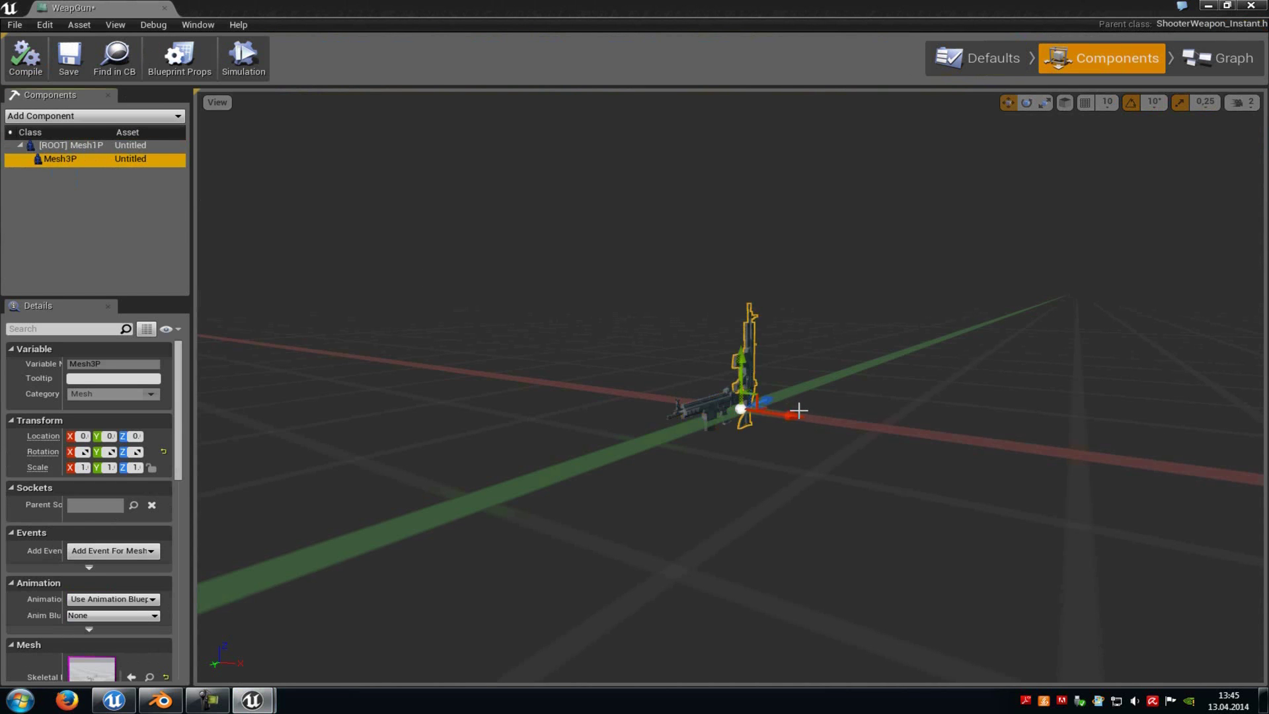
key(w)
right_drag(799, 411, 683, 461)
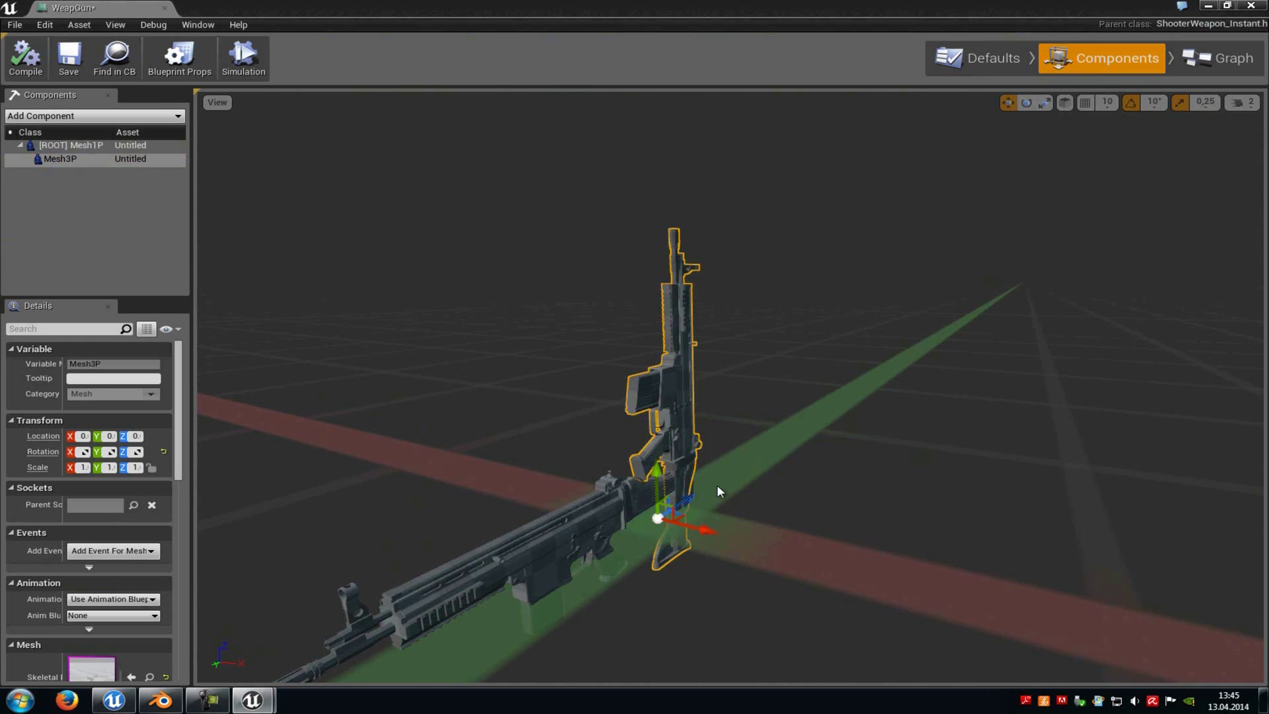
click(64, 145)
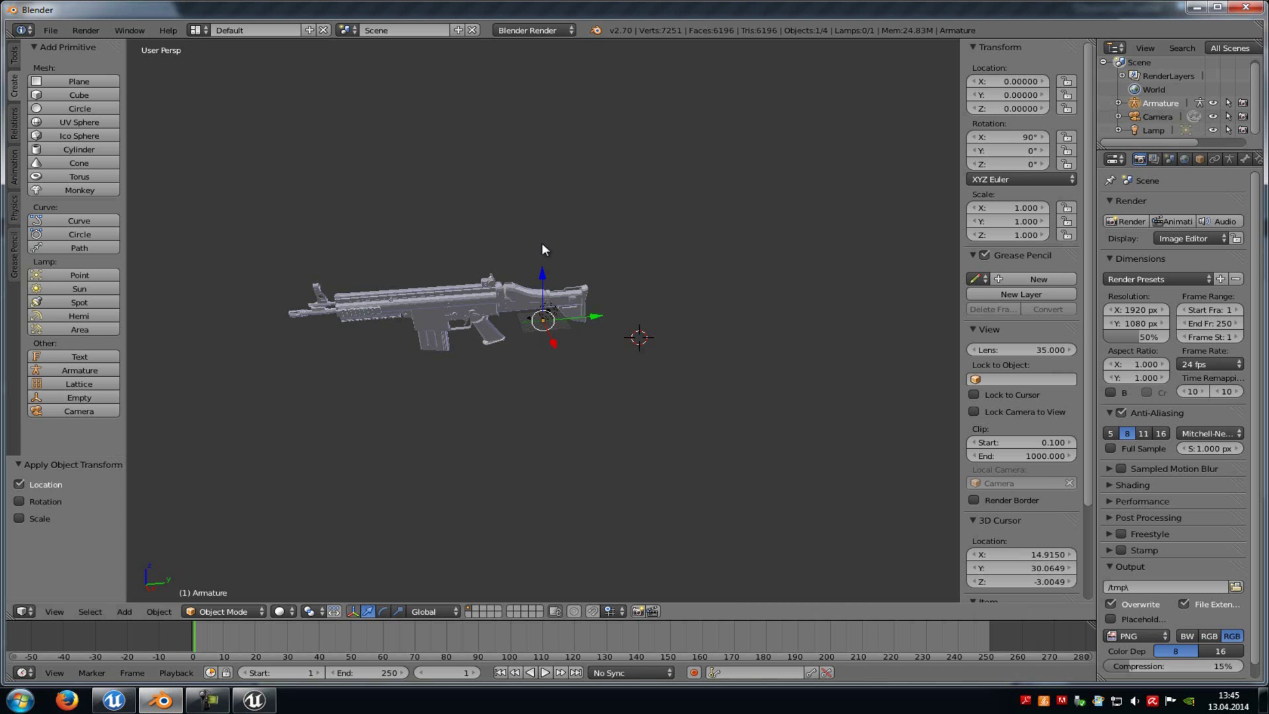
Step: Close the current Blender session and open weapon_tutorial.blend from the Desktop in Blender
mouse_move(544, 249)
middle_down()
mouse_move(680, 238)
mouse_move(555, 267)
middle_up()
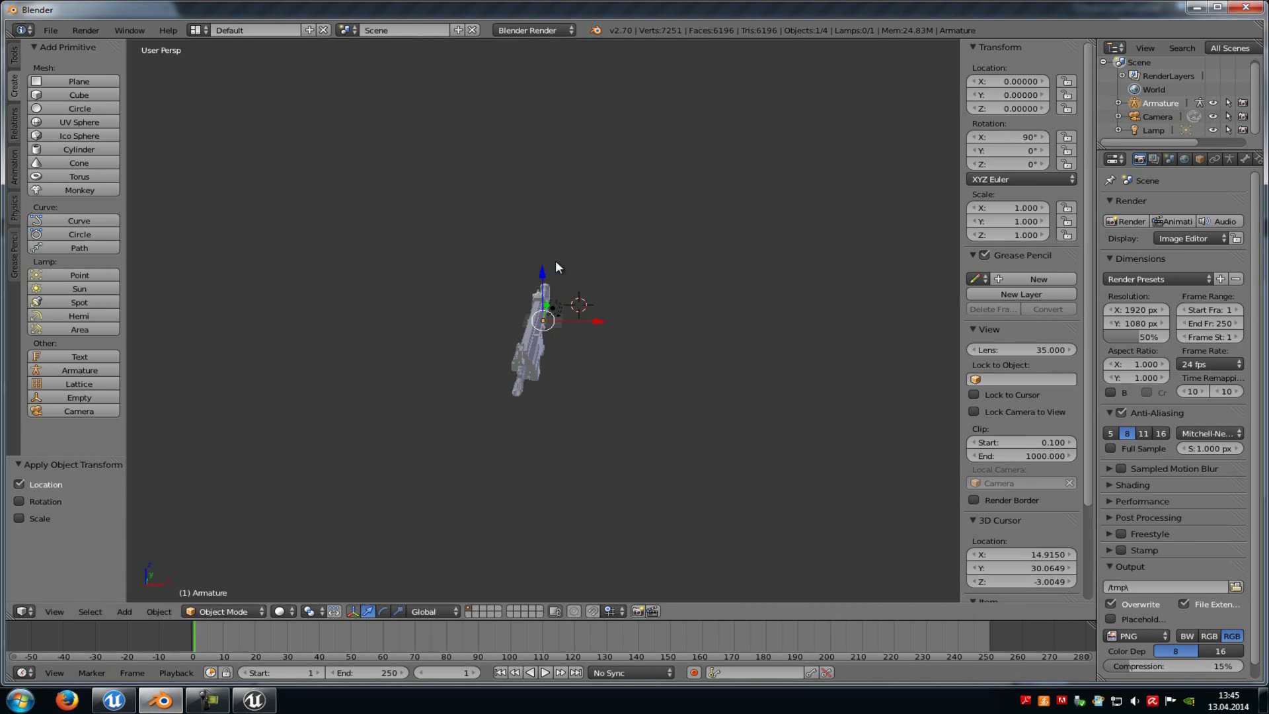
click(1245, 6)
click(634, 399)
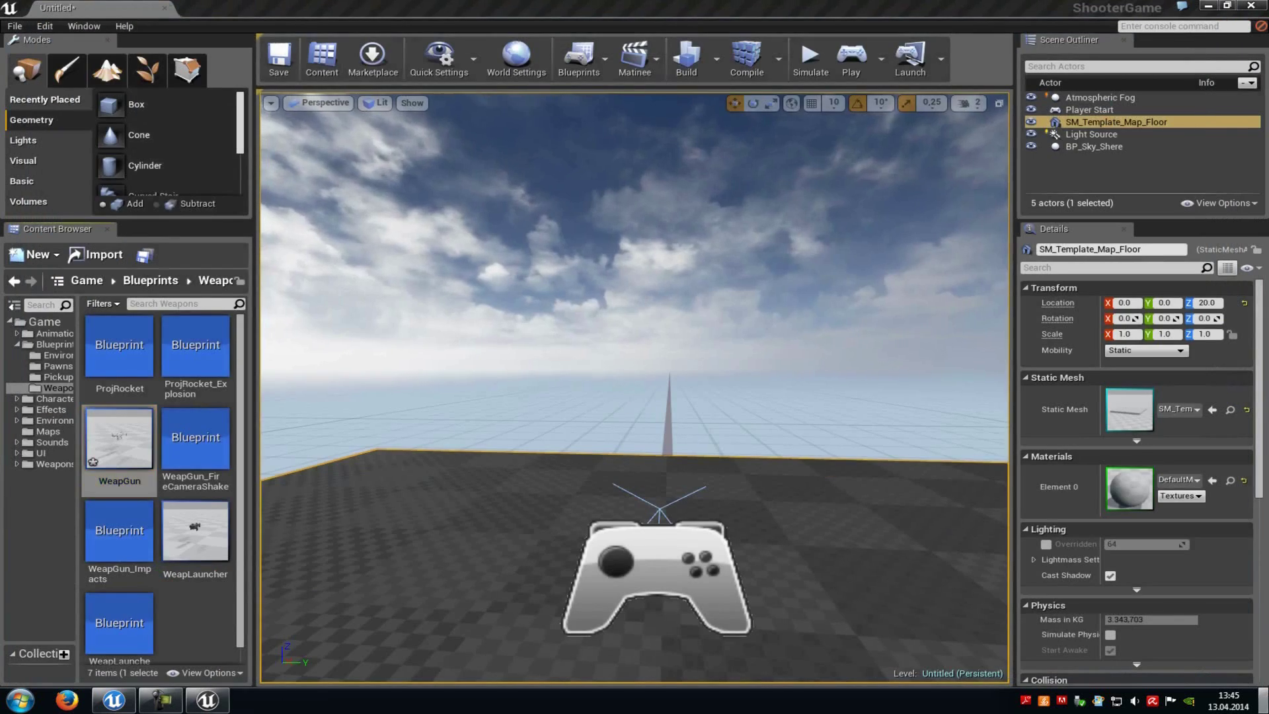
key(super+d)
double_click(316, 94)
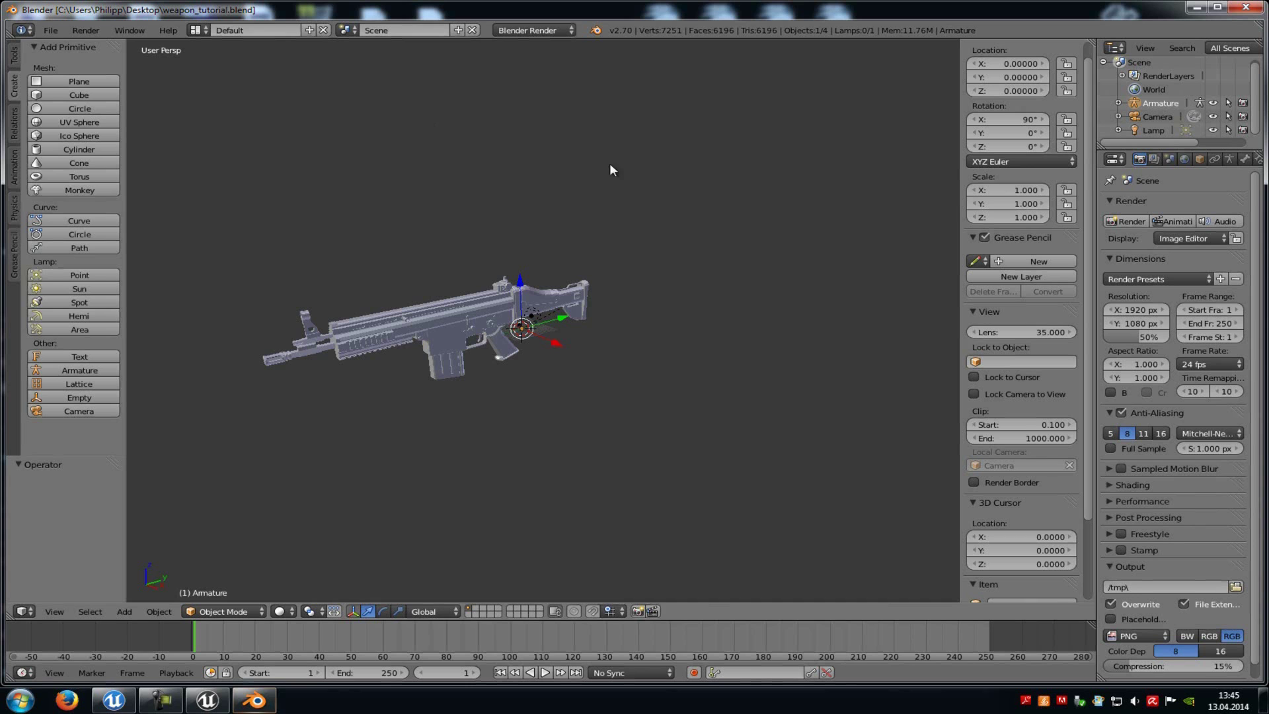
Step: Export the rifle and armature as FBX to the Desktop, overwriting untitled.fbx
click(50, 30)
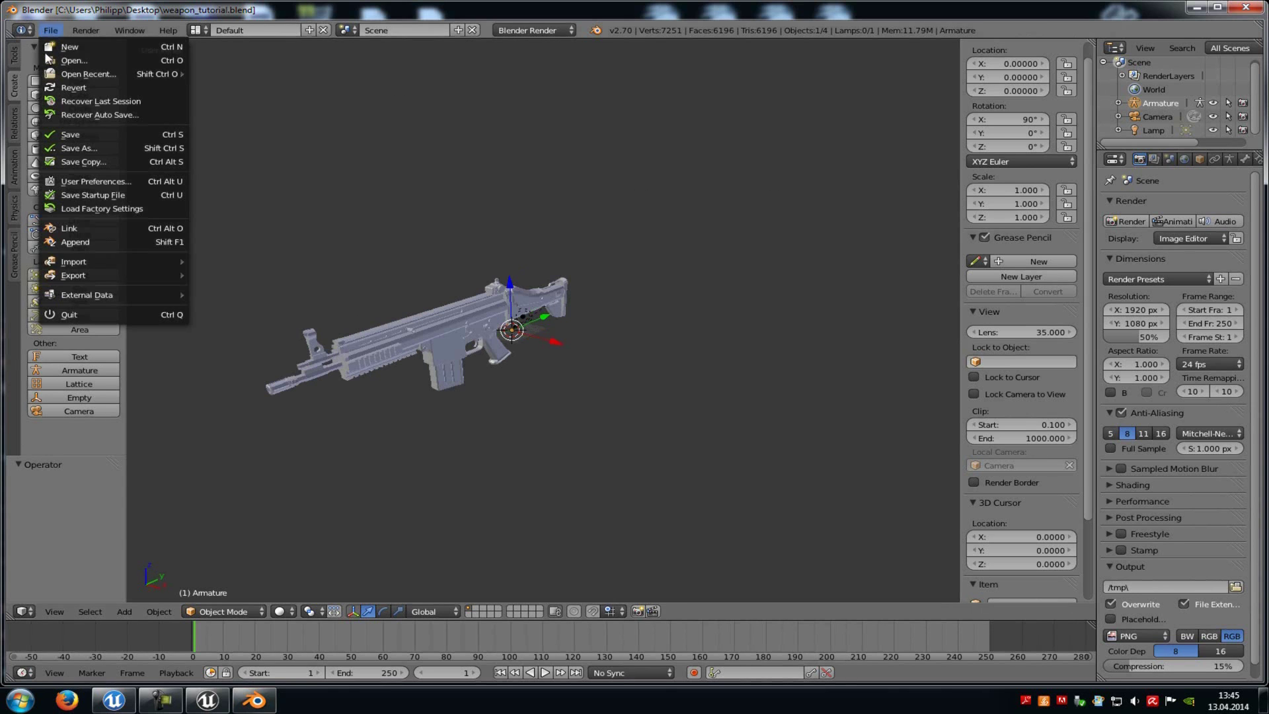
mouse_move(98, 274)
click(275, 343)
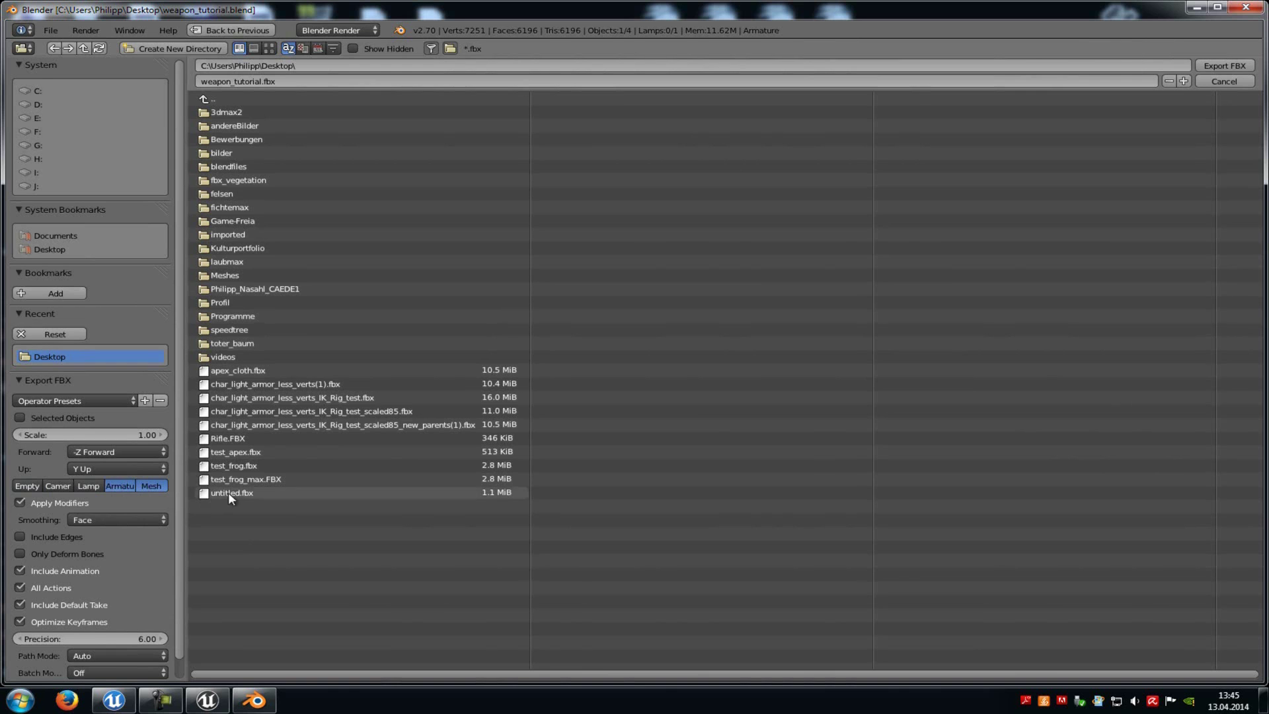
double_click(251, 492)
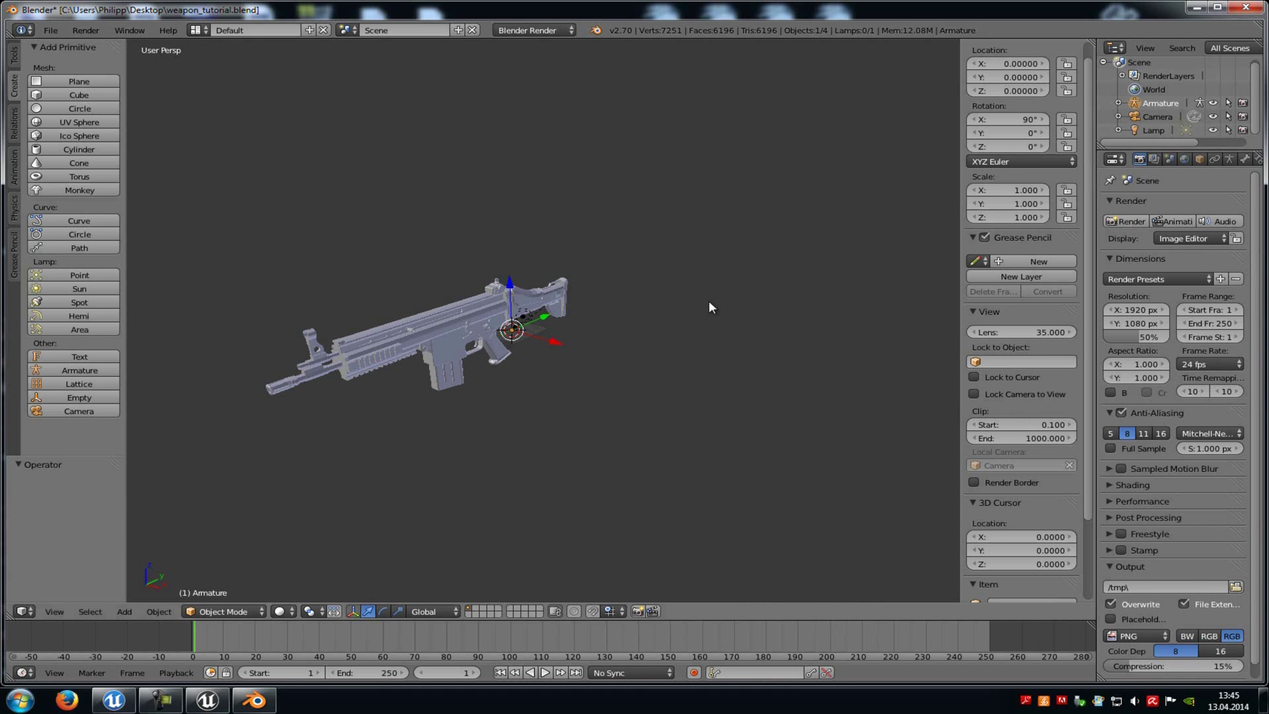
middle_drag(708, 300, 493, 343)
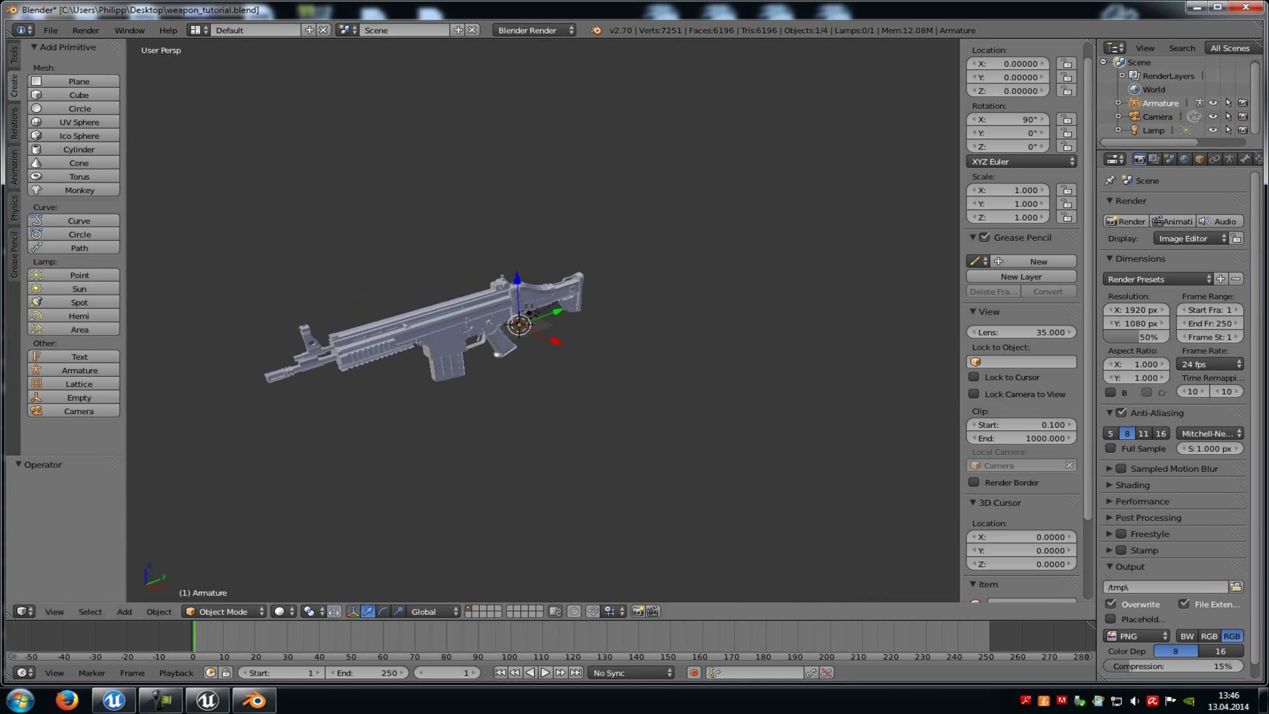
Step: Switch to Unreal Engine and import untitled.fbx into the Weapons folder again, overwriting all existing assets
click(161, 700)
click(208, 700)
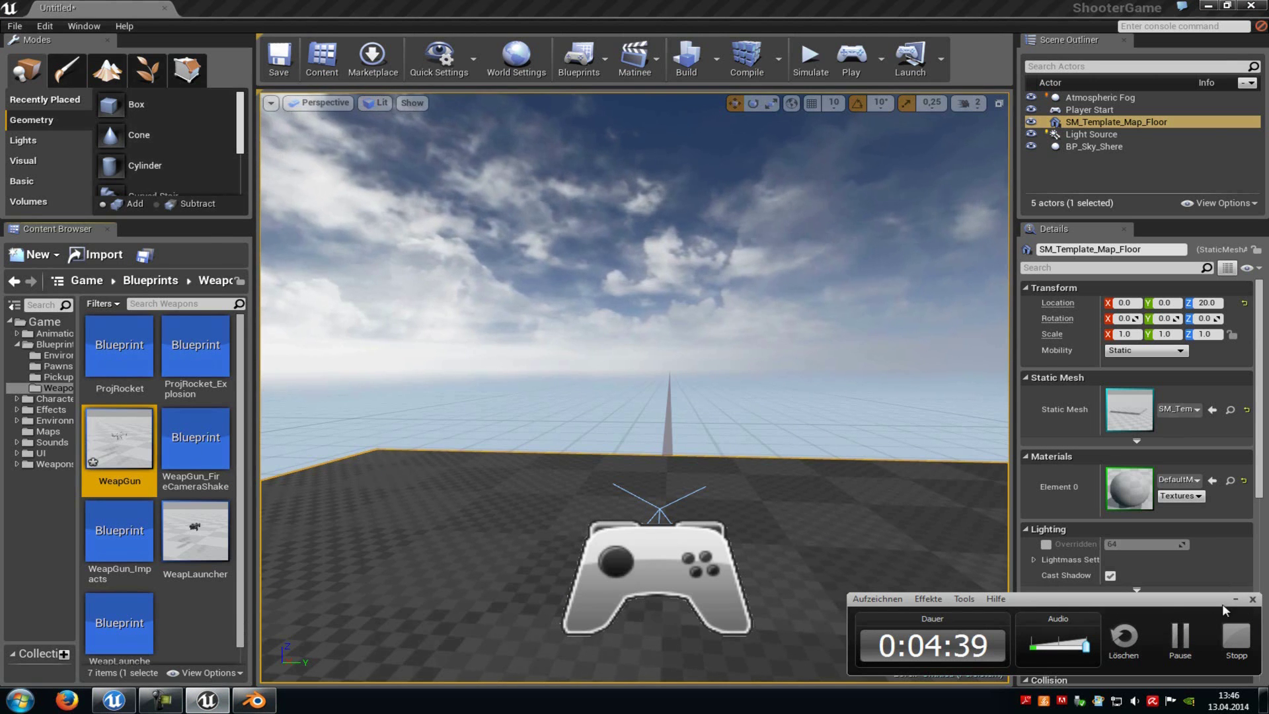
click(1233, 599)
right_click(159, 611)
click(46, 464)
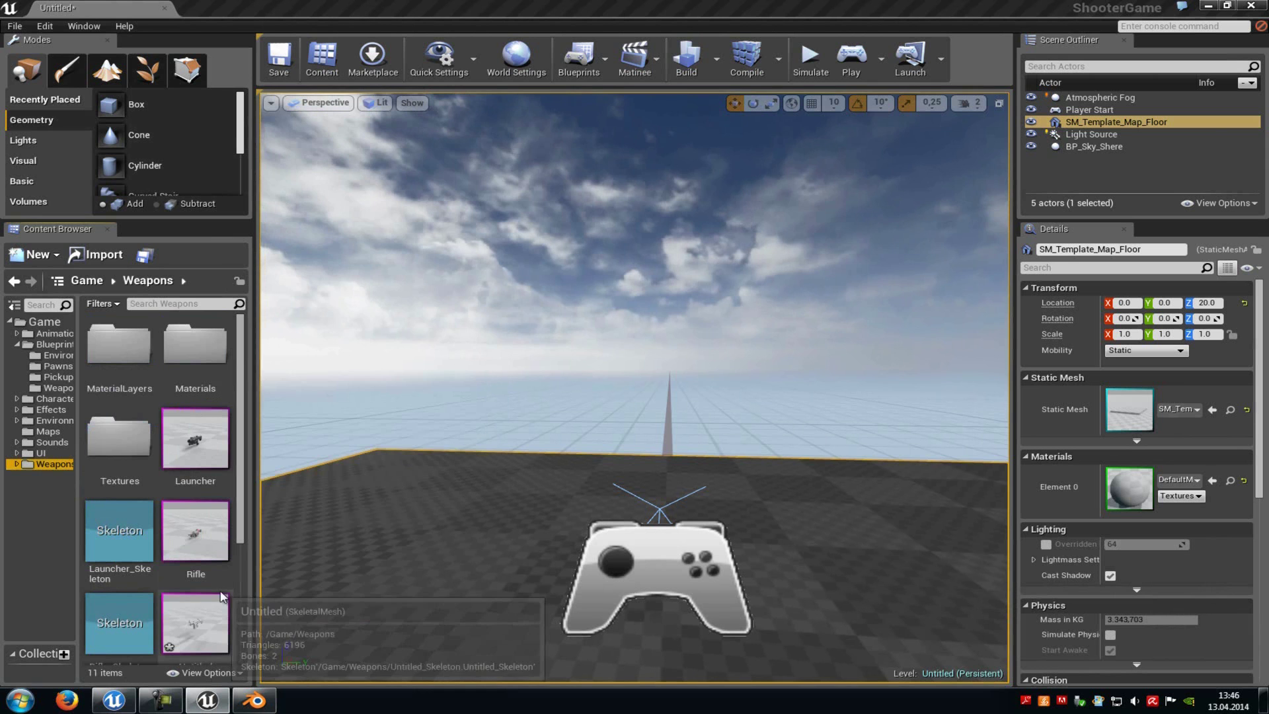
right_click(238, 567)
click(312, 367)
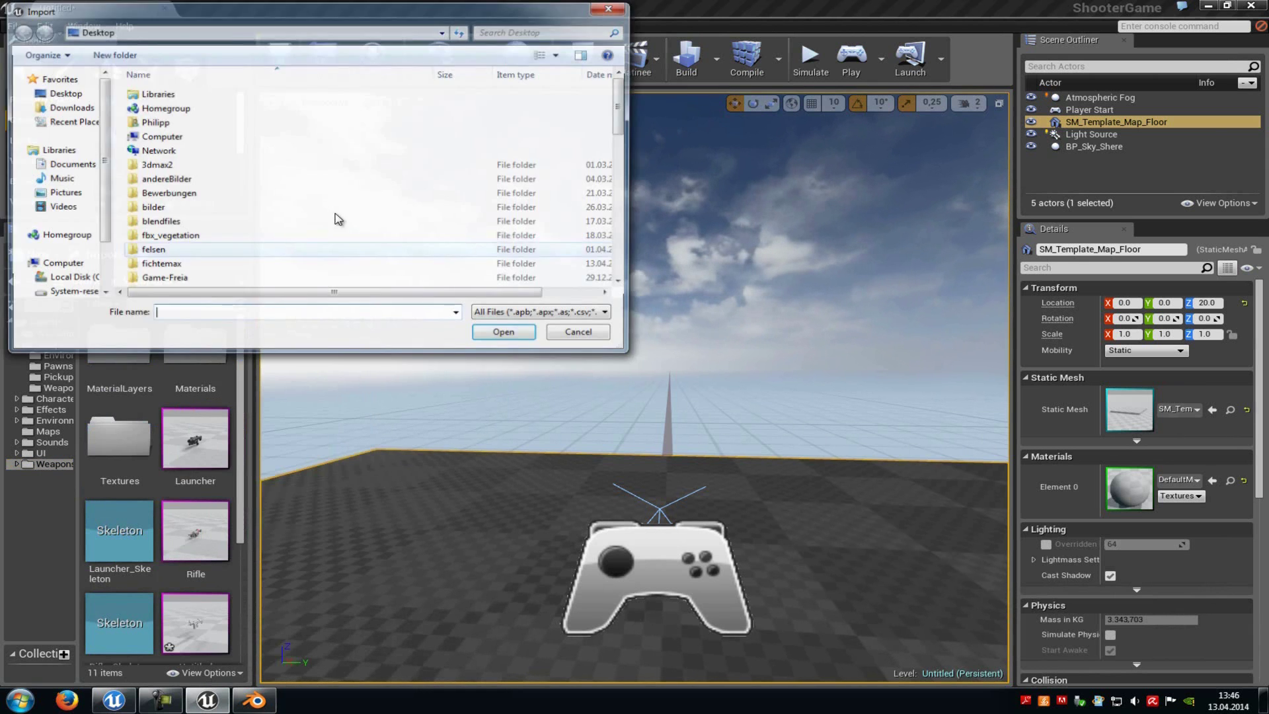
scroll(323, 228, down, 10)
double_click(280, 283)
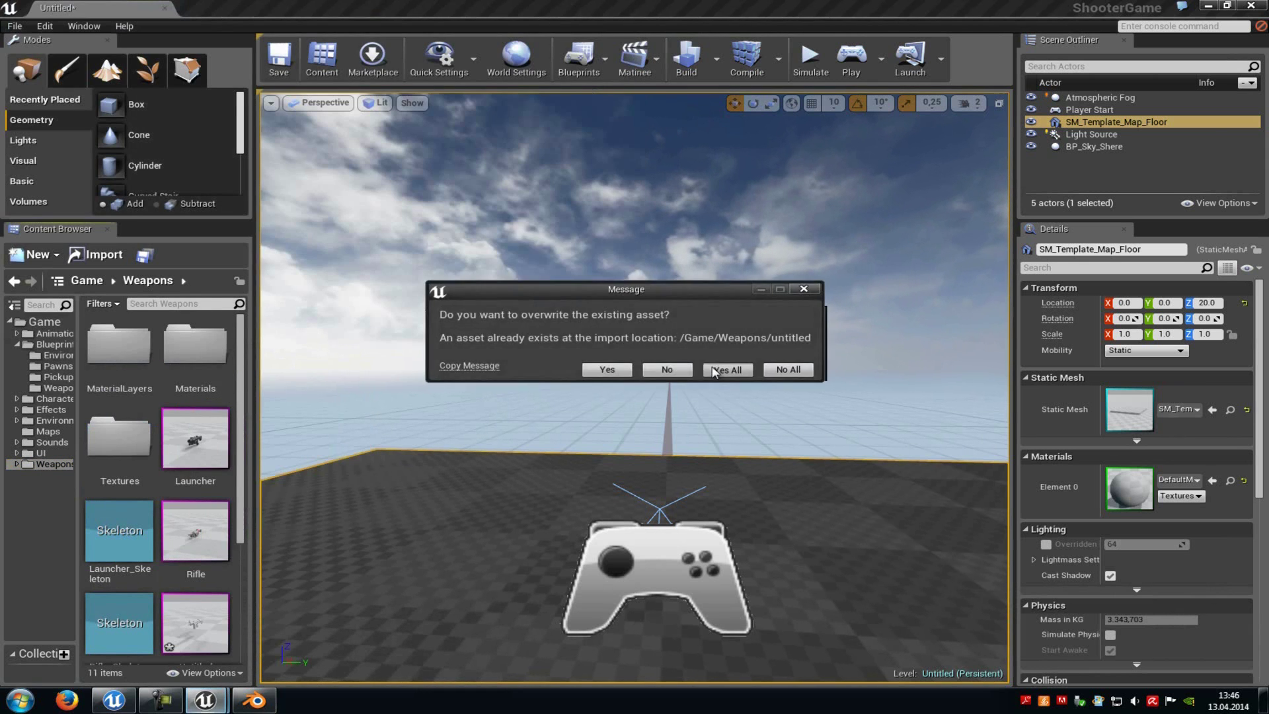
click(713, 370)
click(613, 437)
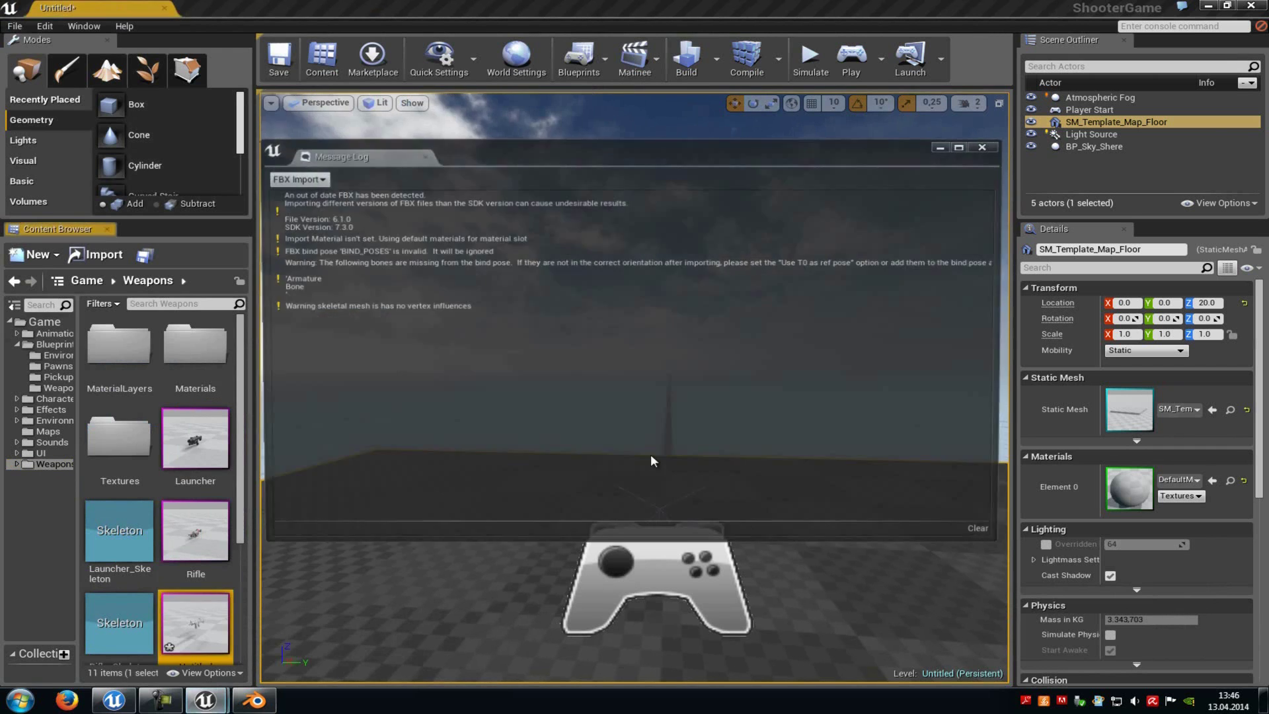
Step: Play the level from a spot on the floor and test the reimported rifle by looking around, firing and walking
right_click(858, 578)
click(874, 537)
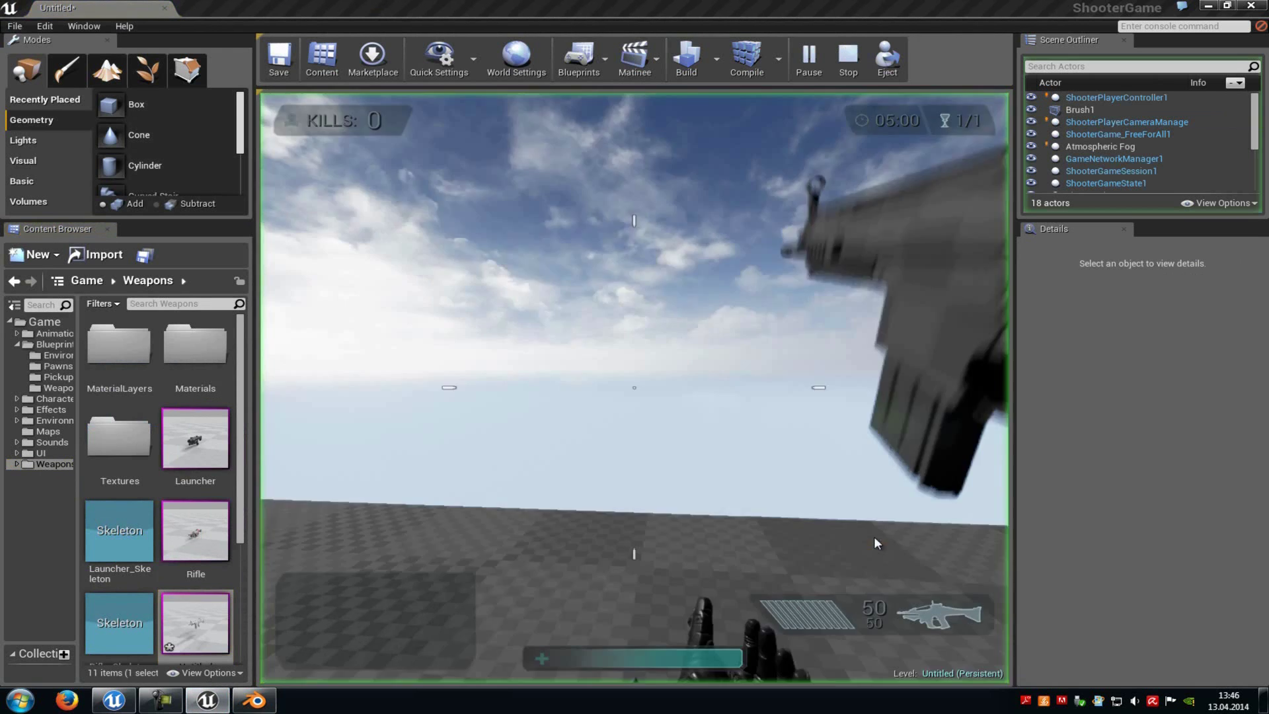
right_drag(822, 482, 1009, 635)
click(1009, 637)
click(1037, 467)
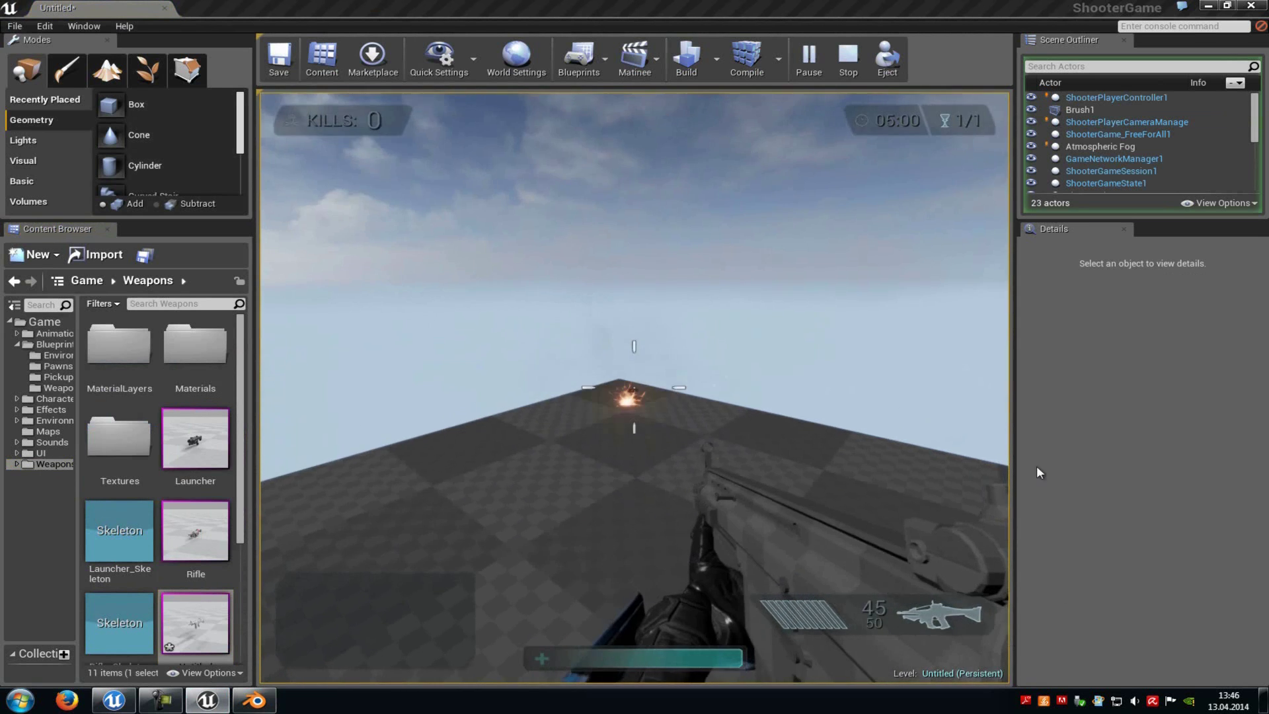
click(1036, 466)
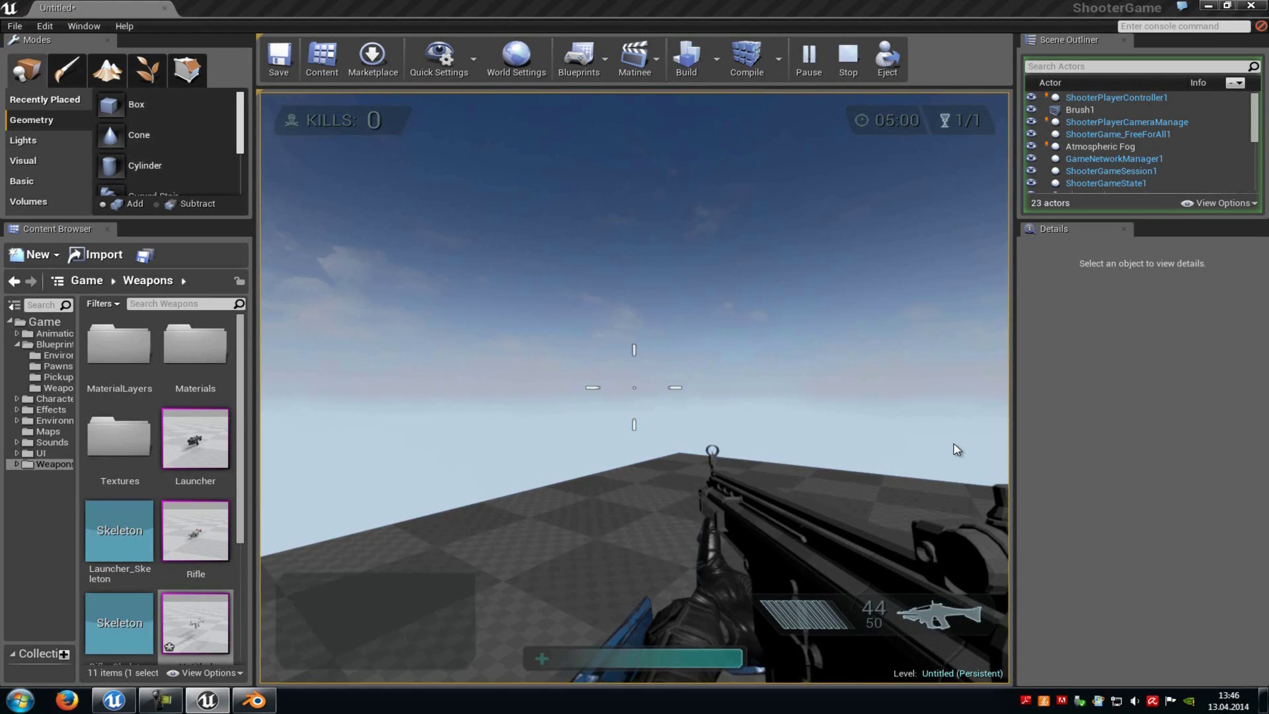
key(w)
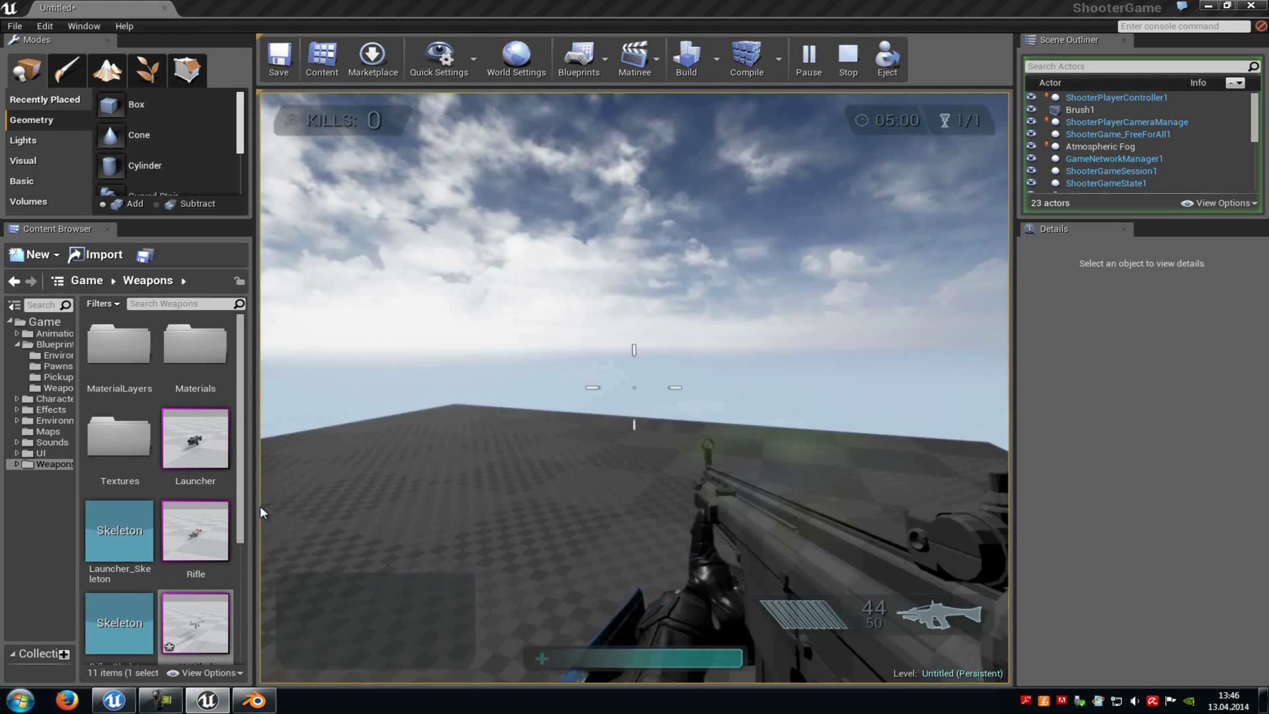
Step: Walk in all directions and fire the rifle in the running level, and end the play session
key(w)
key(a)
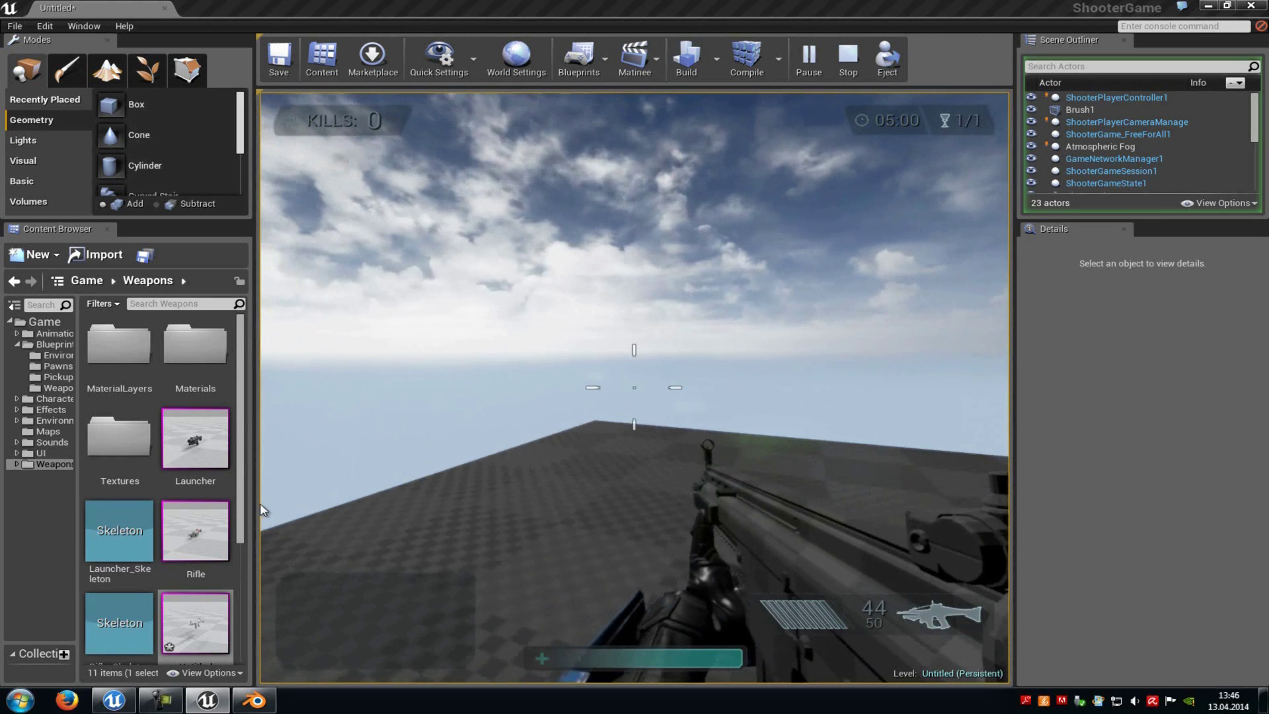
key(d)
key(s)
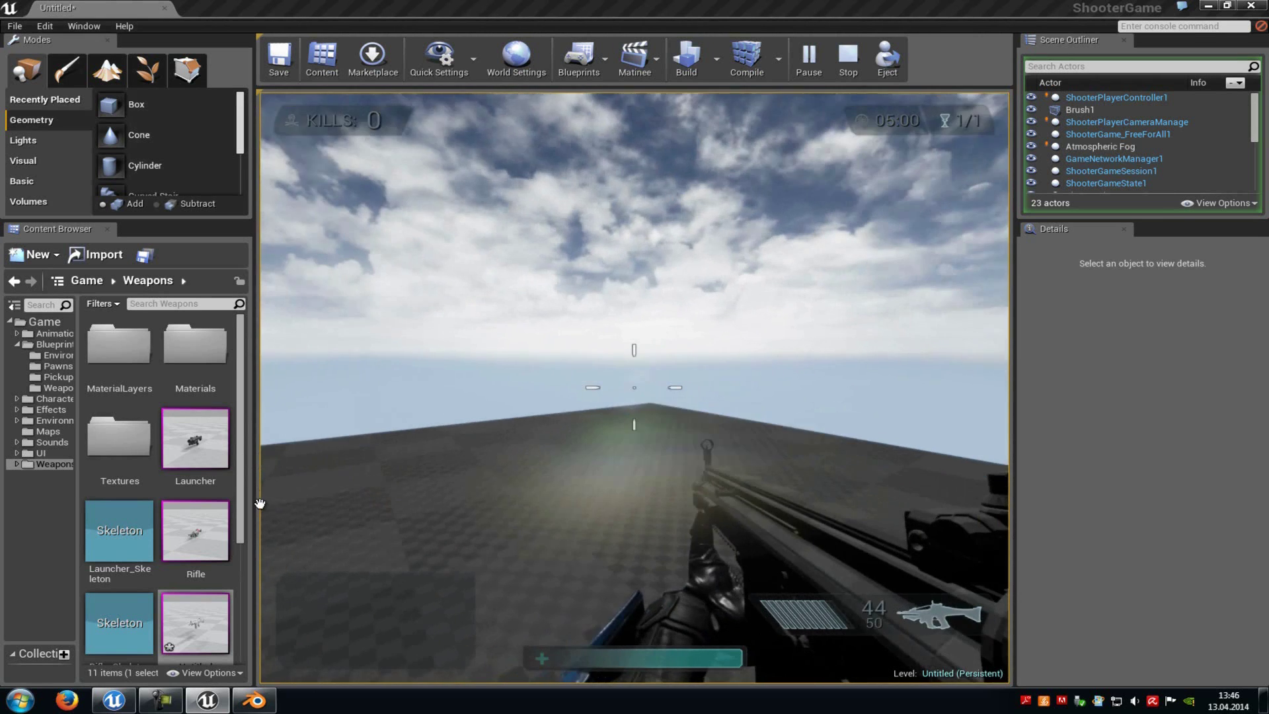
right_click(261, 510)
click(263, 513)
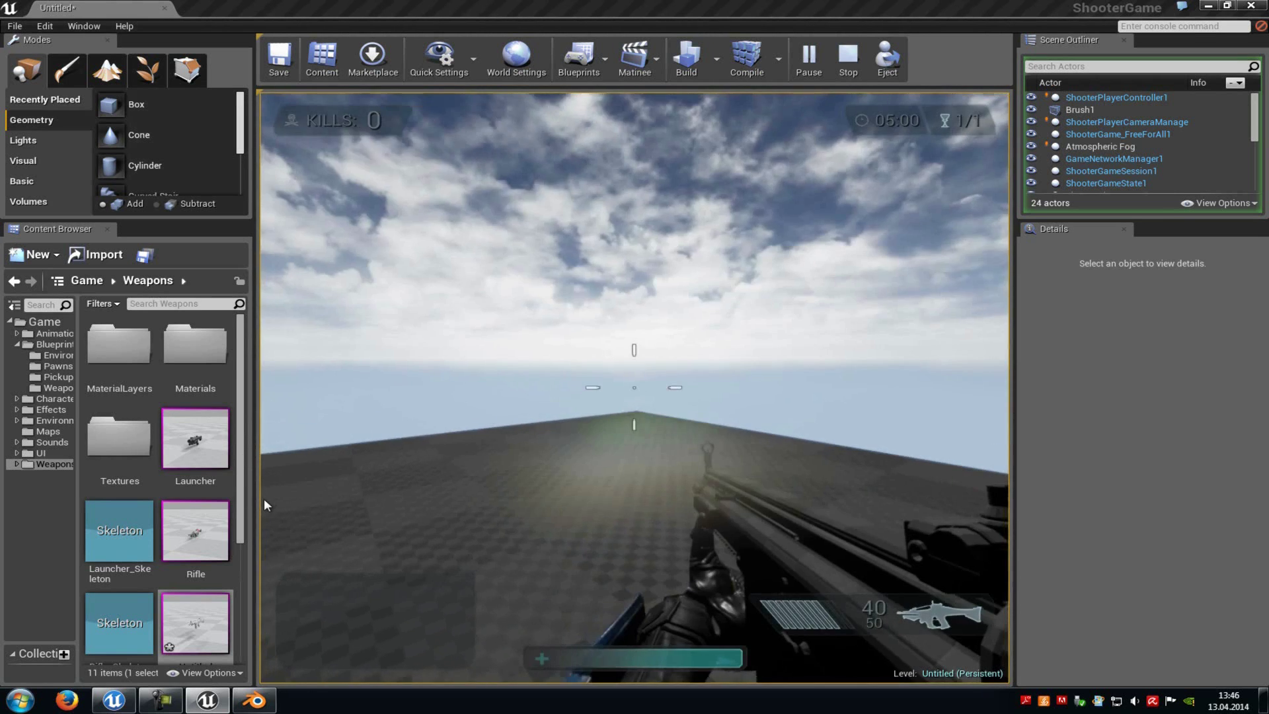
key(Escape)
Step: In the WeapGun blueprint's defaults, set Max Ammo to 500, Ammo Per Clip to 300, Initial Clips to 6 and Time Between Shots to 0.01
click(58, 345)
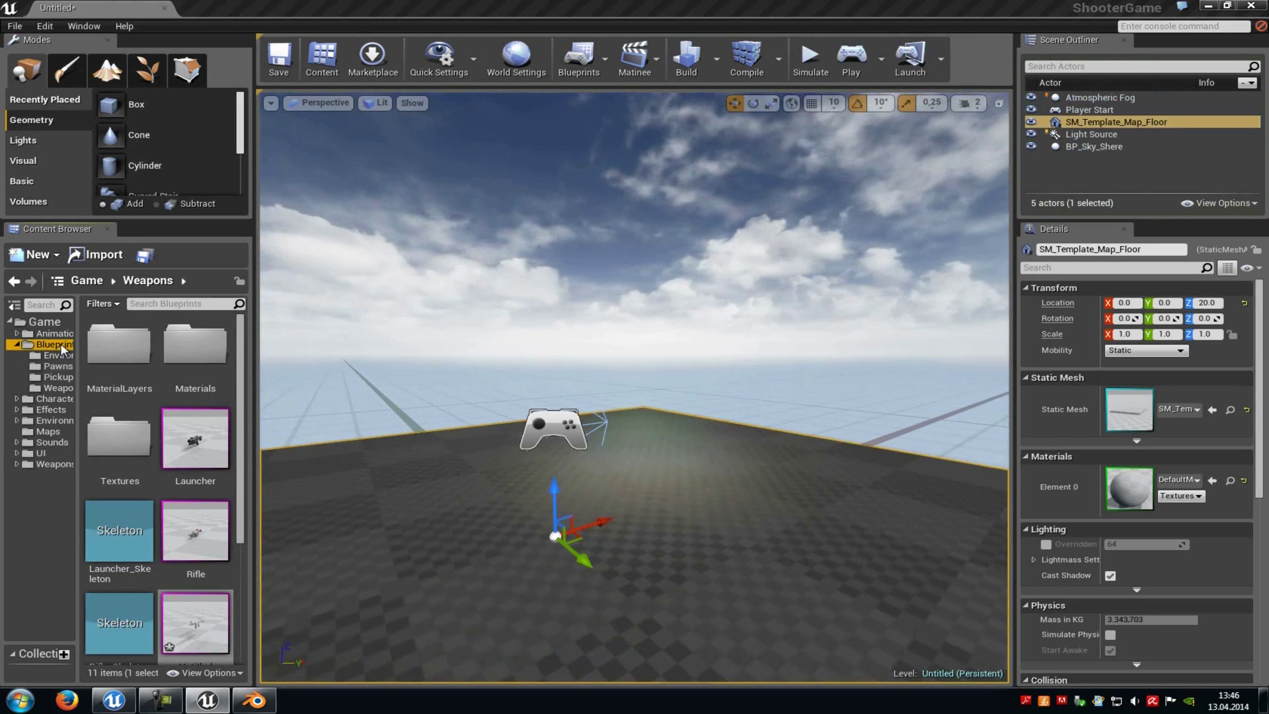
double_click(205, 439)
double_click(132, 443)
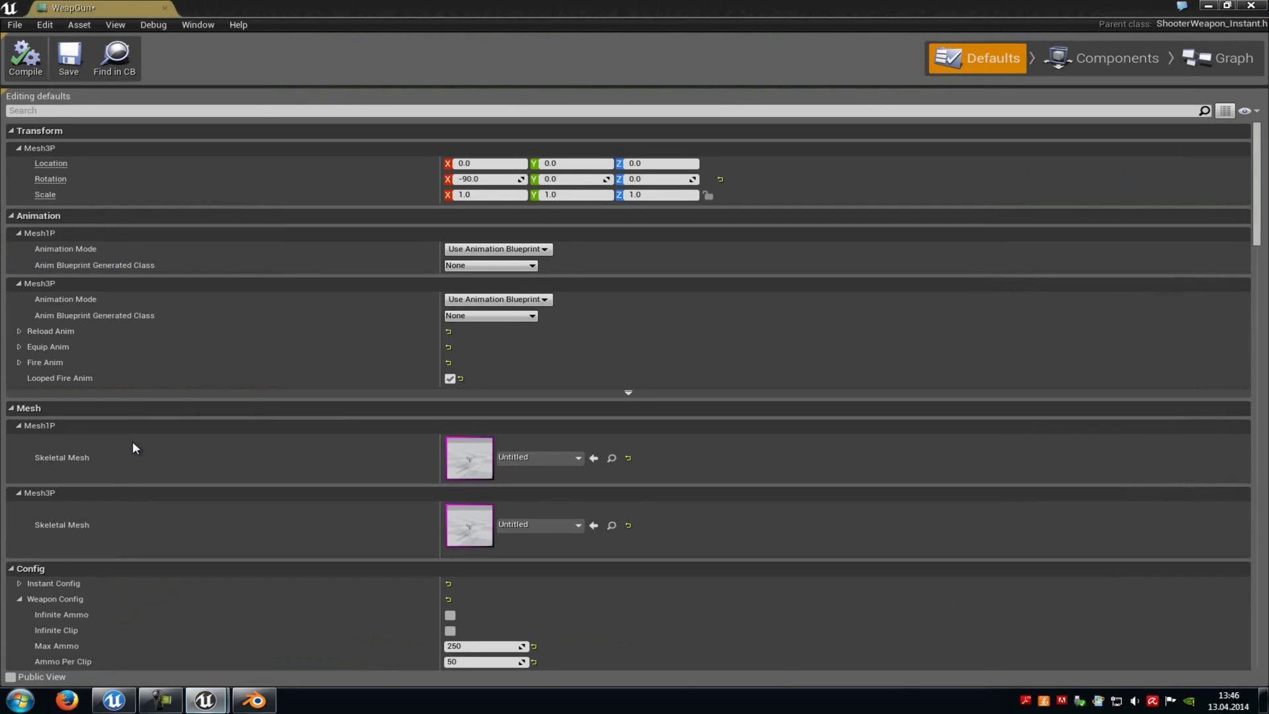
scroll(432, 331, down, 5)
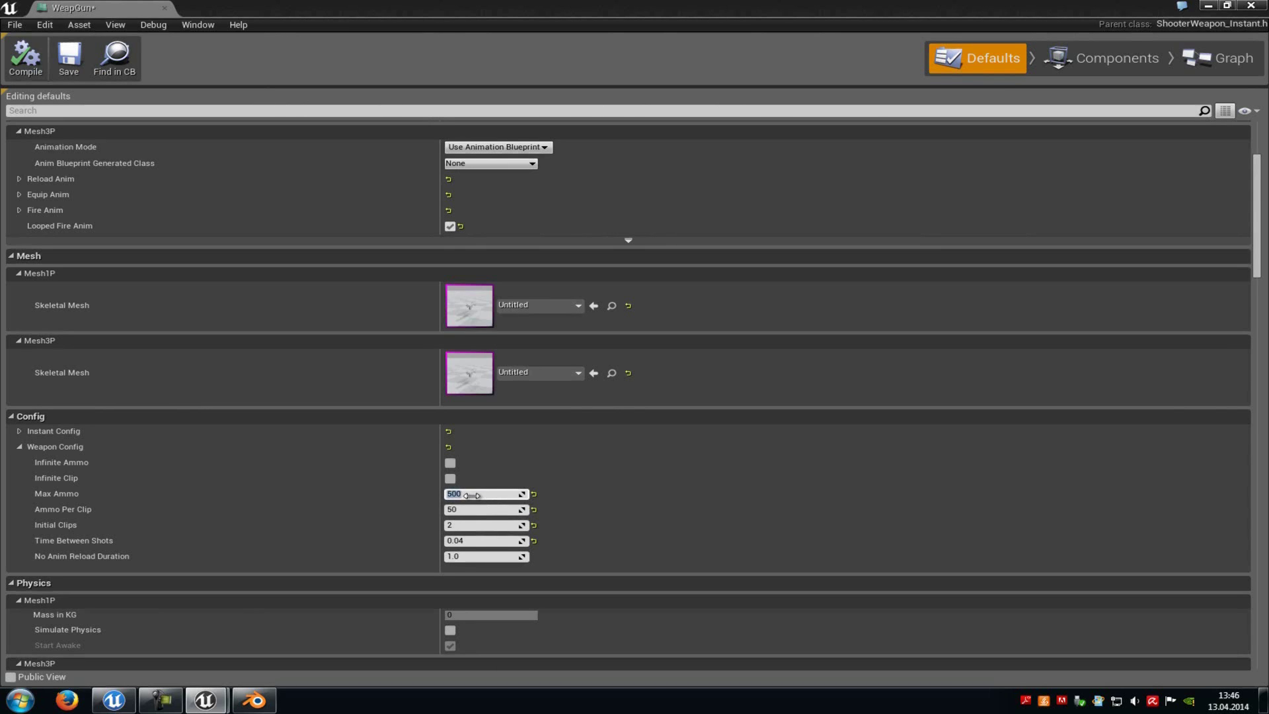
click(461, 510)
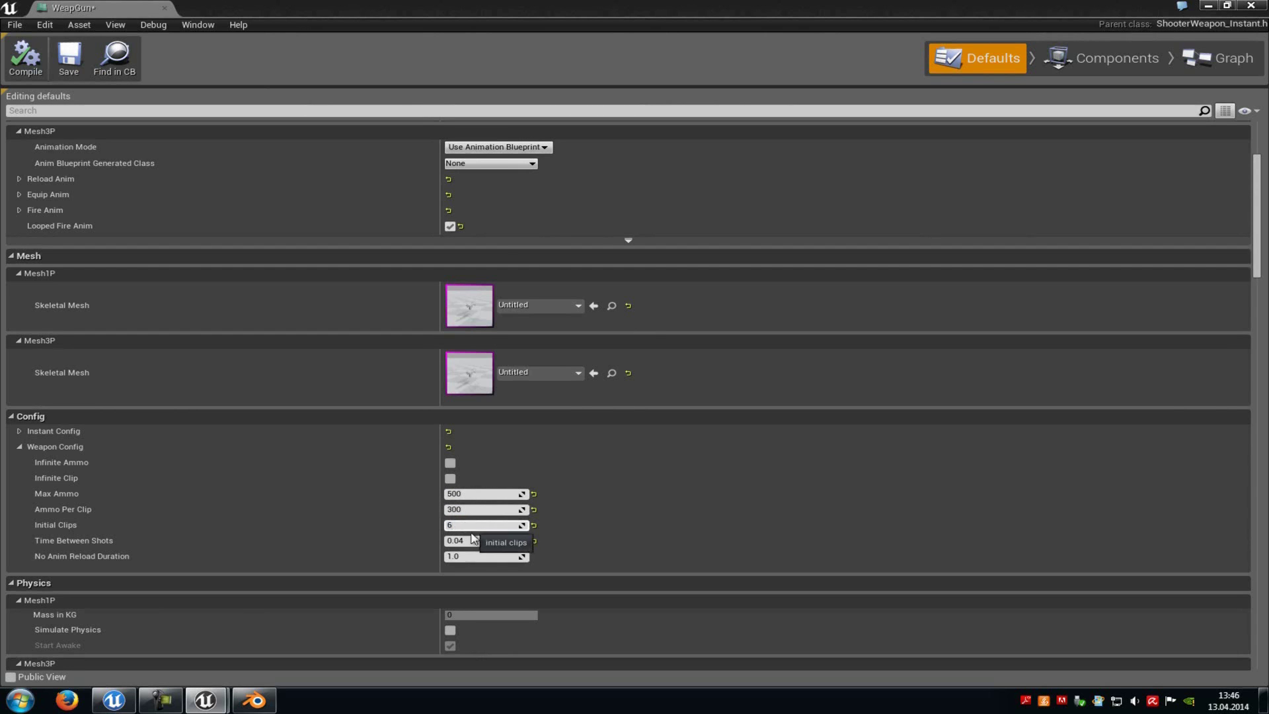
click(474, 542)
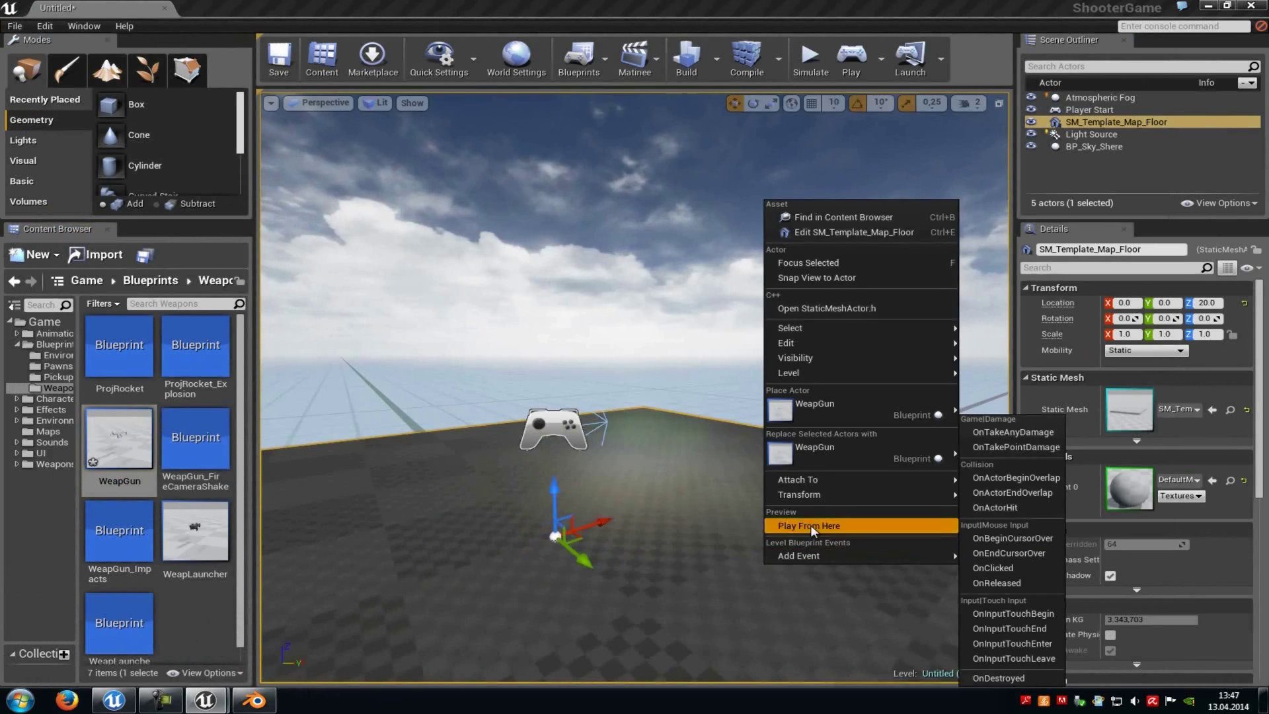
Step: Play the level from a spot on the floor, test the rifle's new fire rate and ammo, and stop playing
click(811, 524)
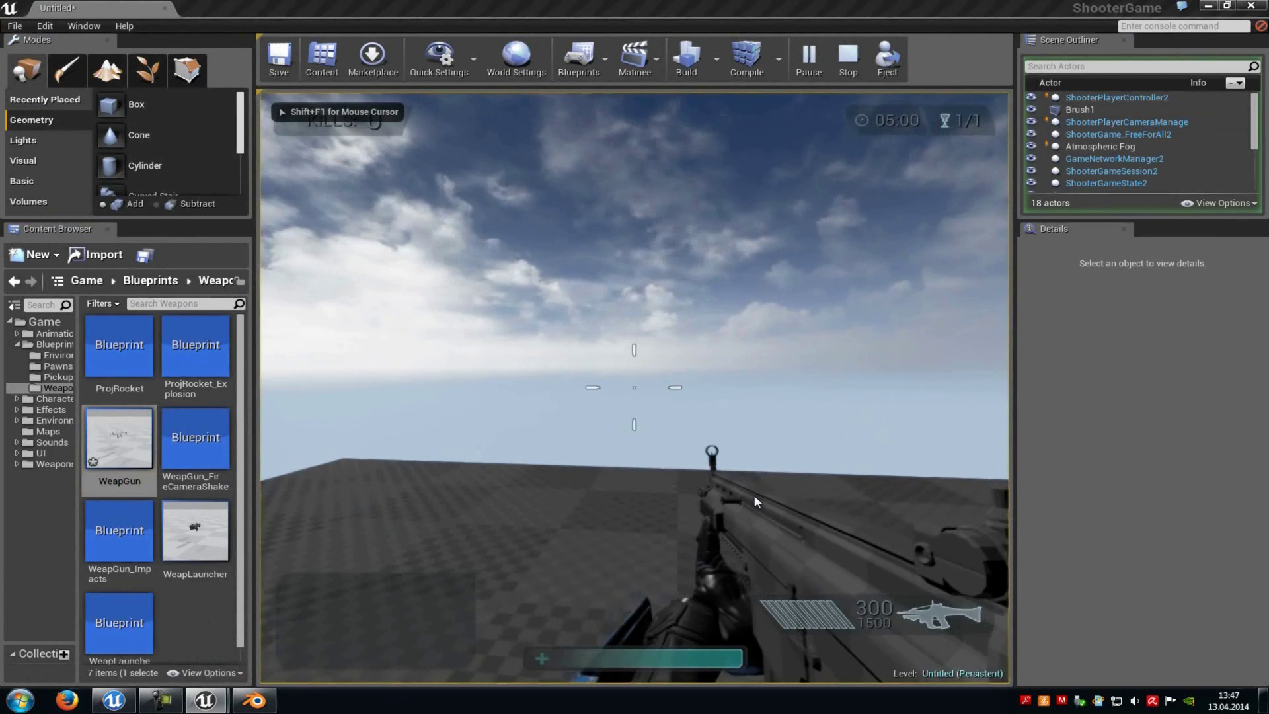
drag(977, 506, 1000, 452)
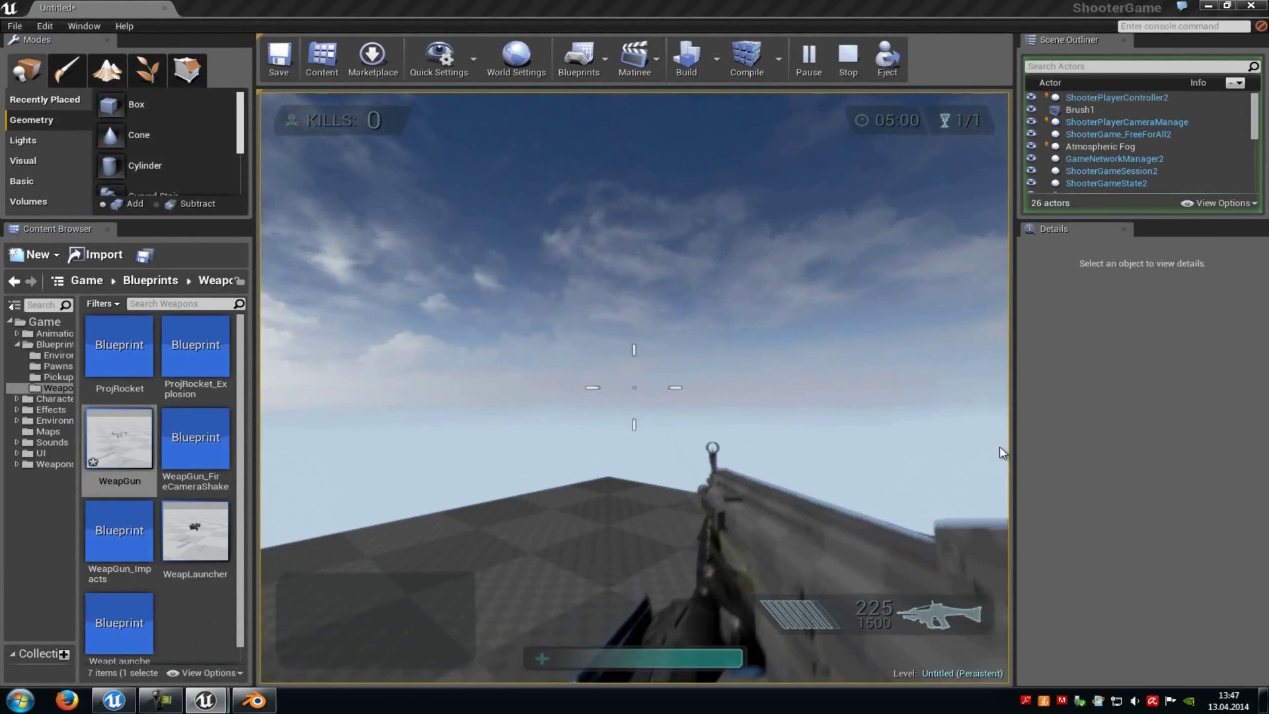
key(Escape)
Step: Reopen WeapGun and examine the Effects settings, including Trail FX and the Muzzle Attach Point
double_click(139, 453)
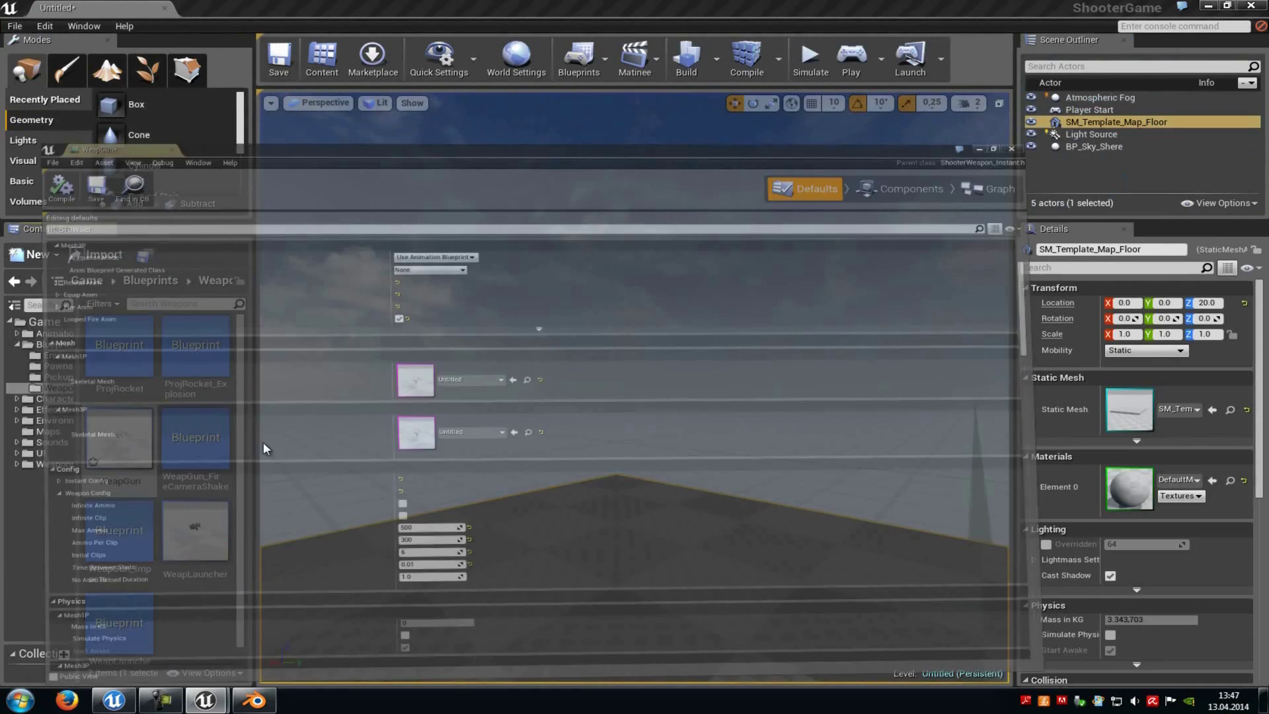
scroll(593, 412, down, 10)
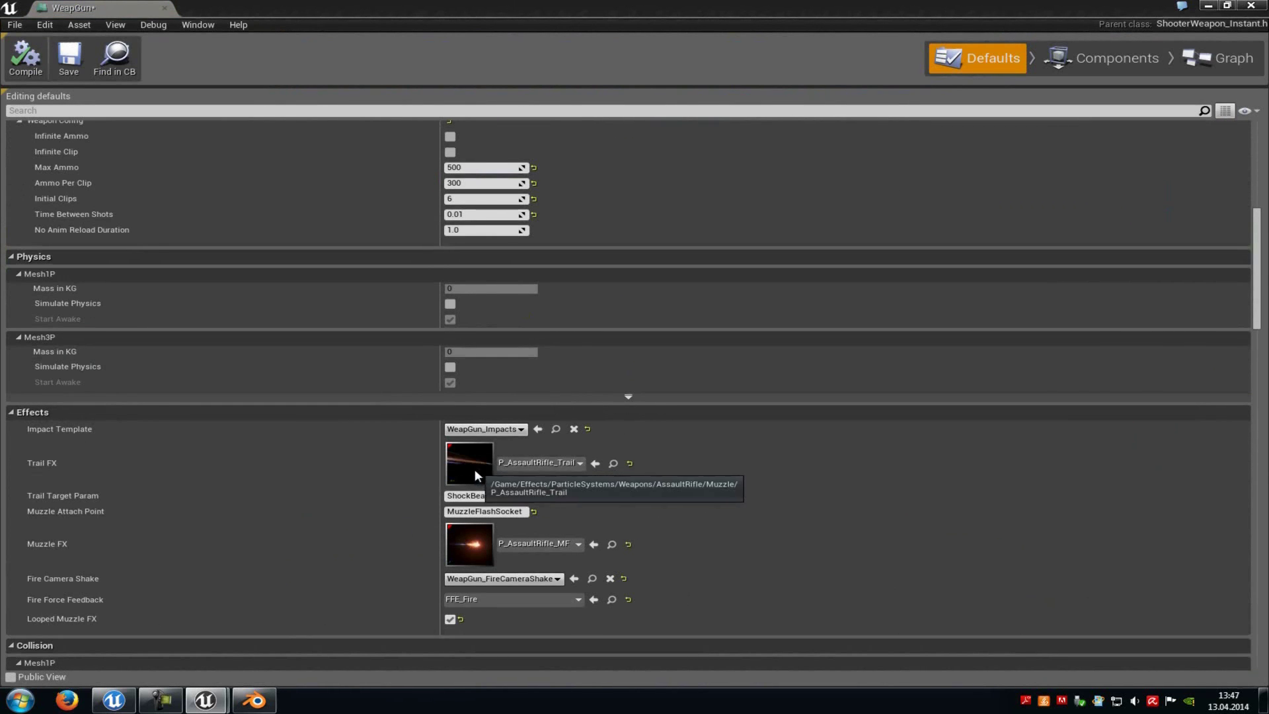
click(1209, 5)
Step: Play the level from the floor again, fire short bursts to check the muzzle effect, and stop playing
right_click(742, 549)
click(752, 520)
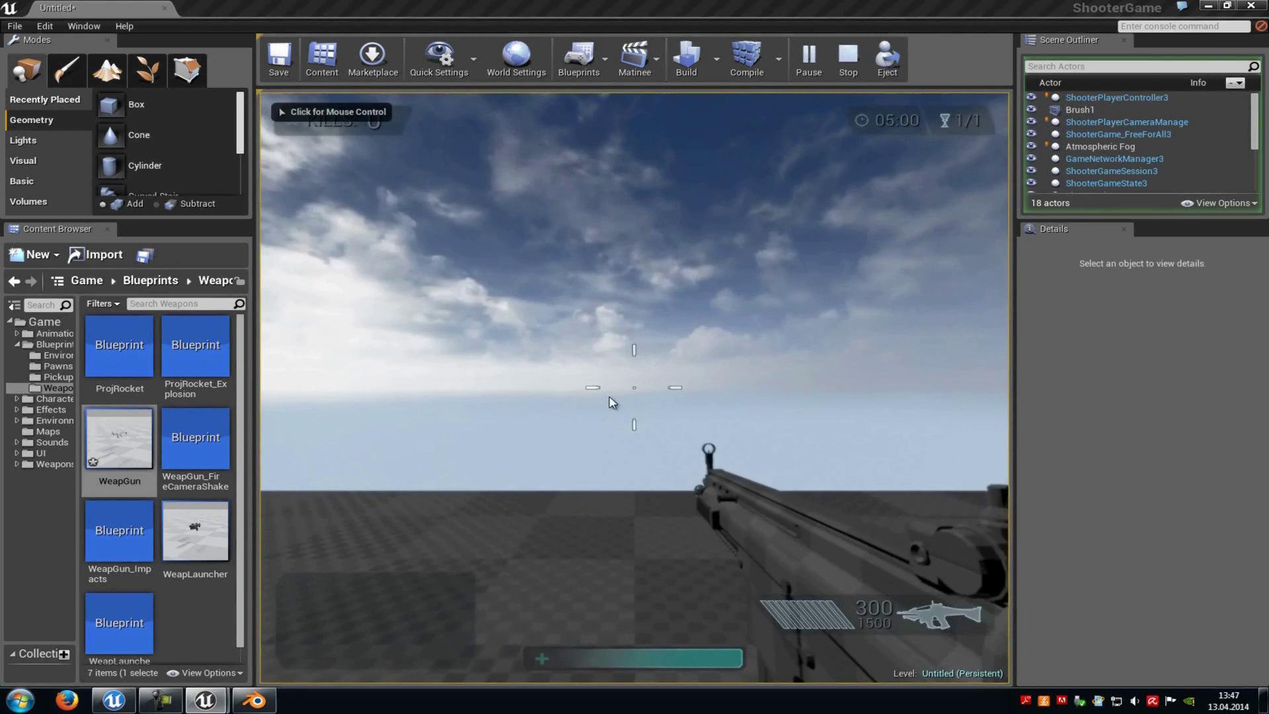
click(669, 413)
click(666, 408)
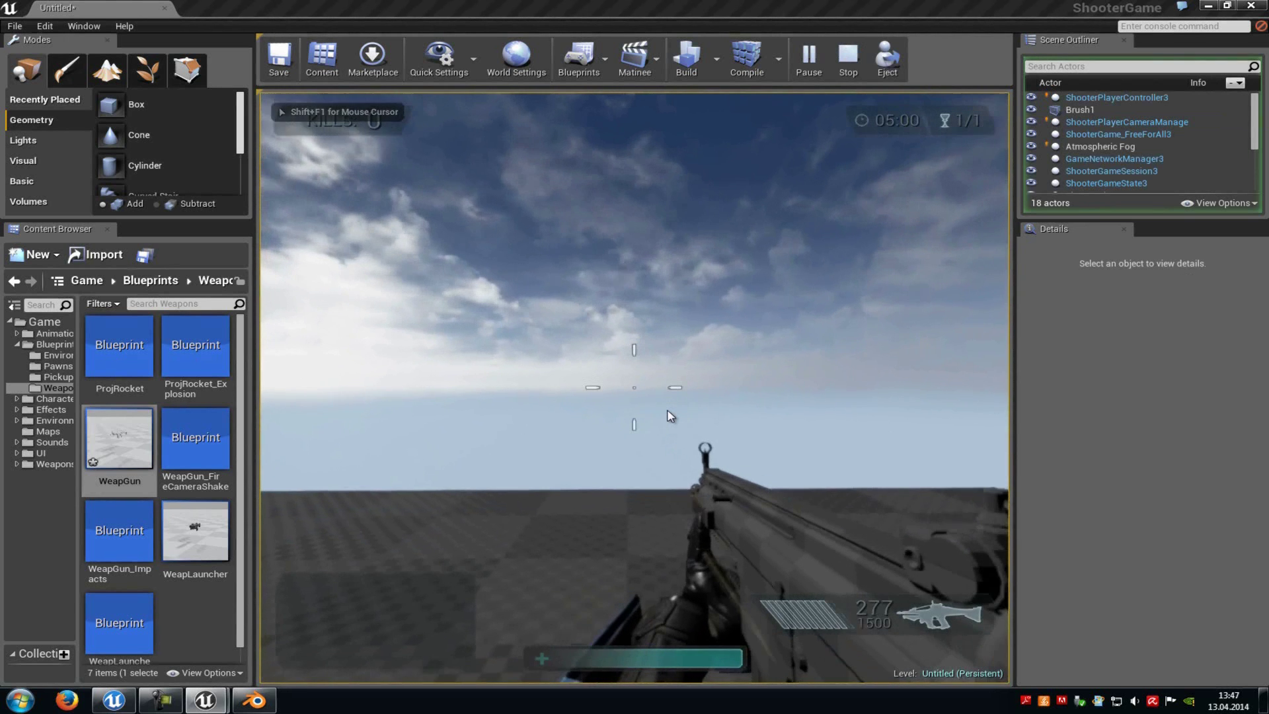
drag(671, 415, 671, 415)
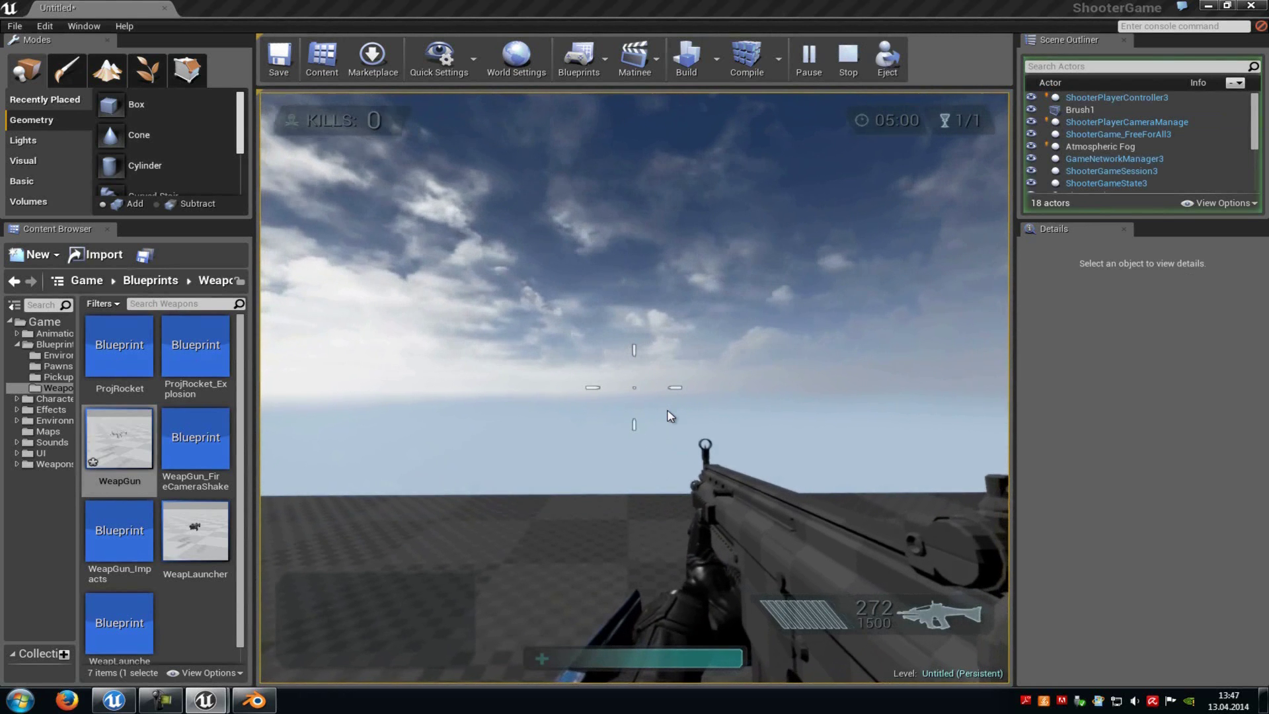
key(Escape)
Step: Look through the remaining WeapGun defaults, from Collision and HUD down to Sound and Replication
double_click(147, 432)
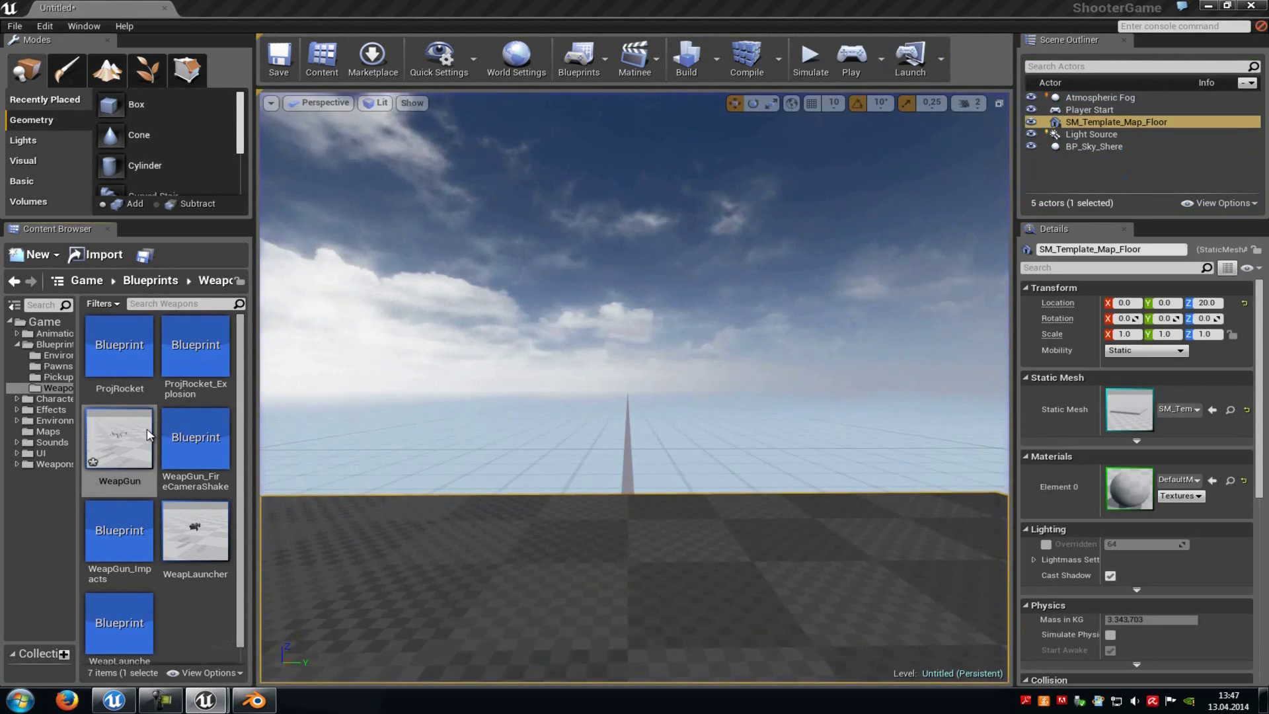
scroll(613, 432, down, 6)
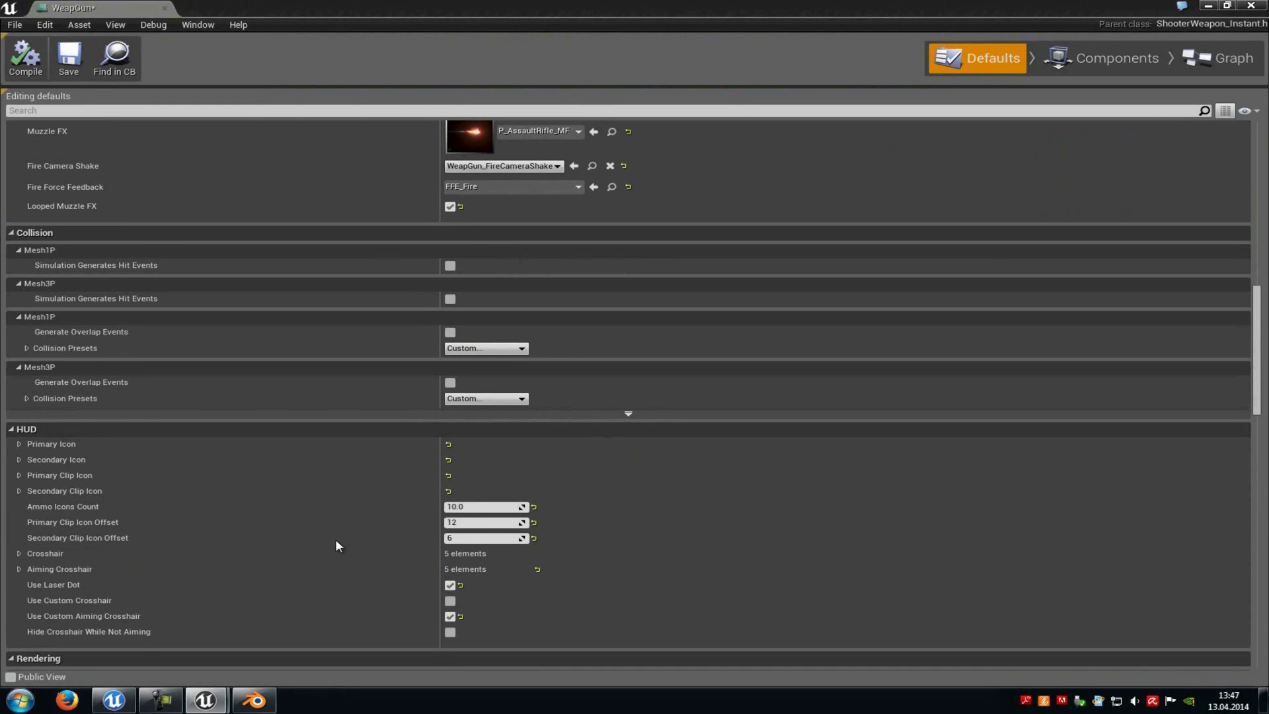
scroll(543, 474, down, 8)
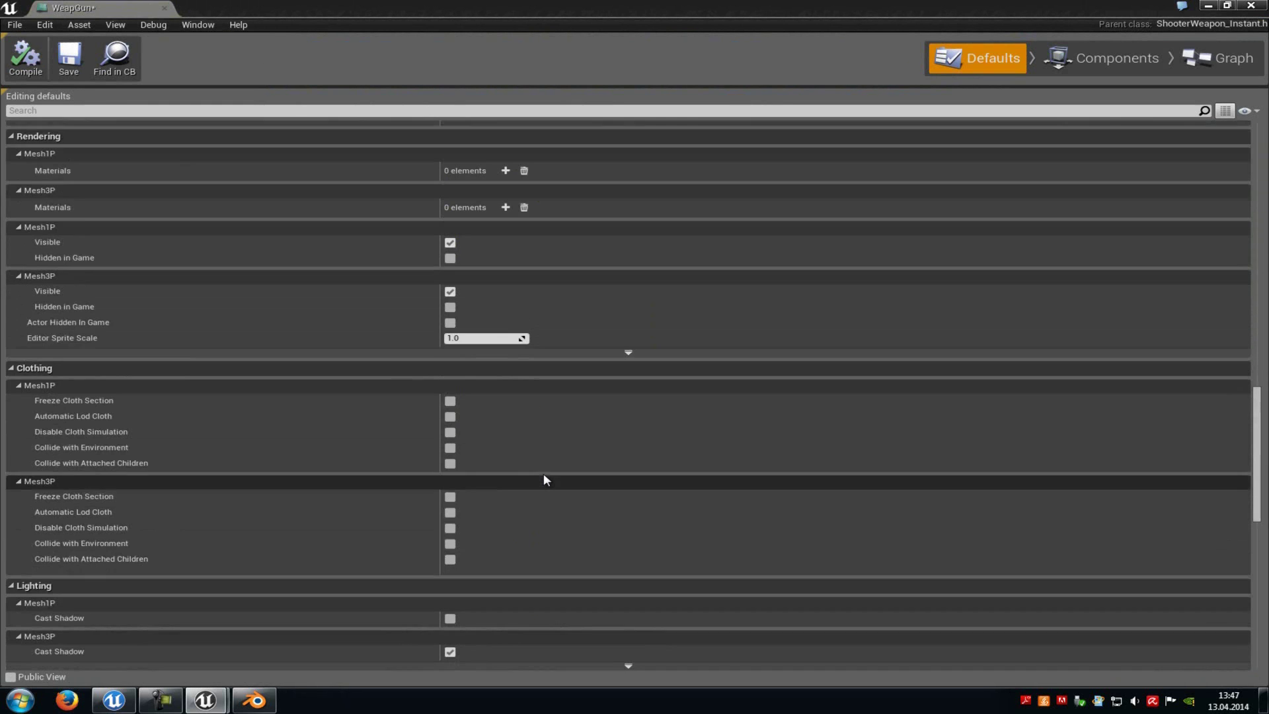
scroll(543, 473, down, 6)
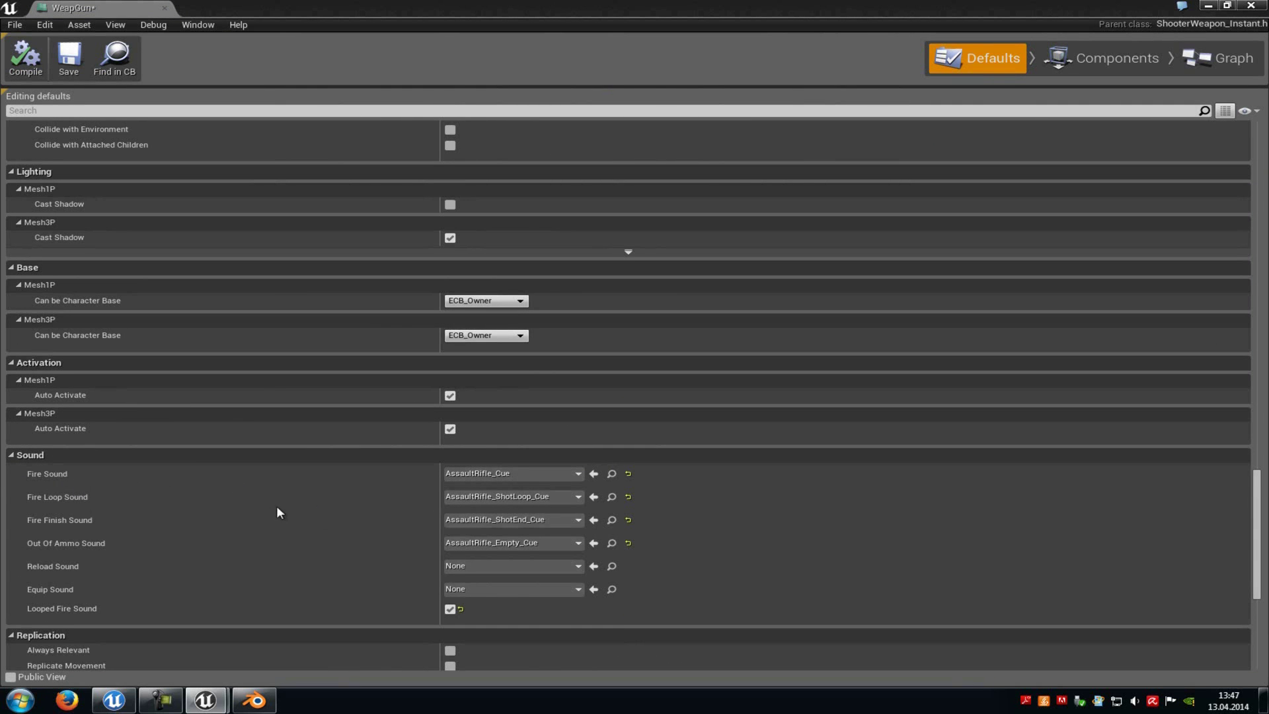
scroll(324, 506, down, 5)
scroll(523, 470, up, 10)
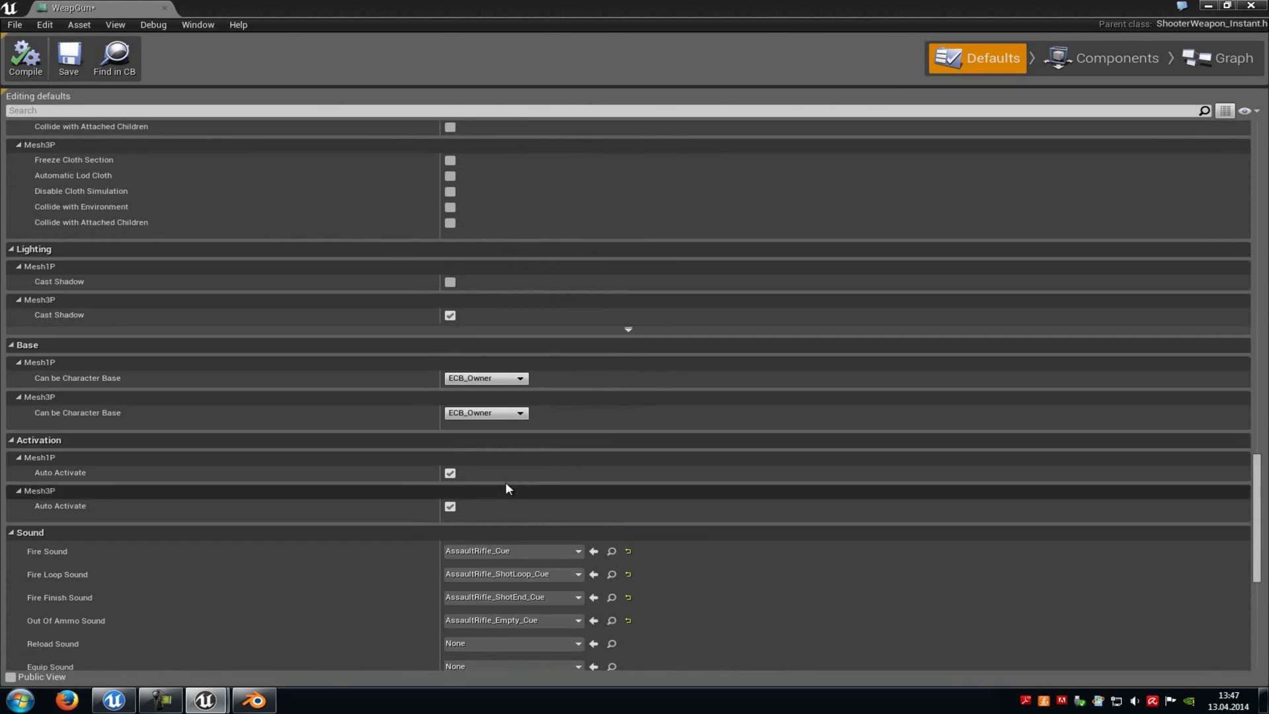
scroll(494, 481, up, 7)
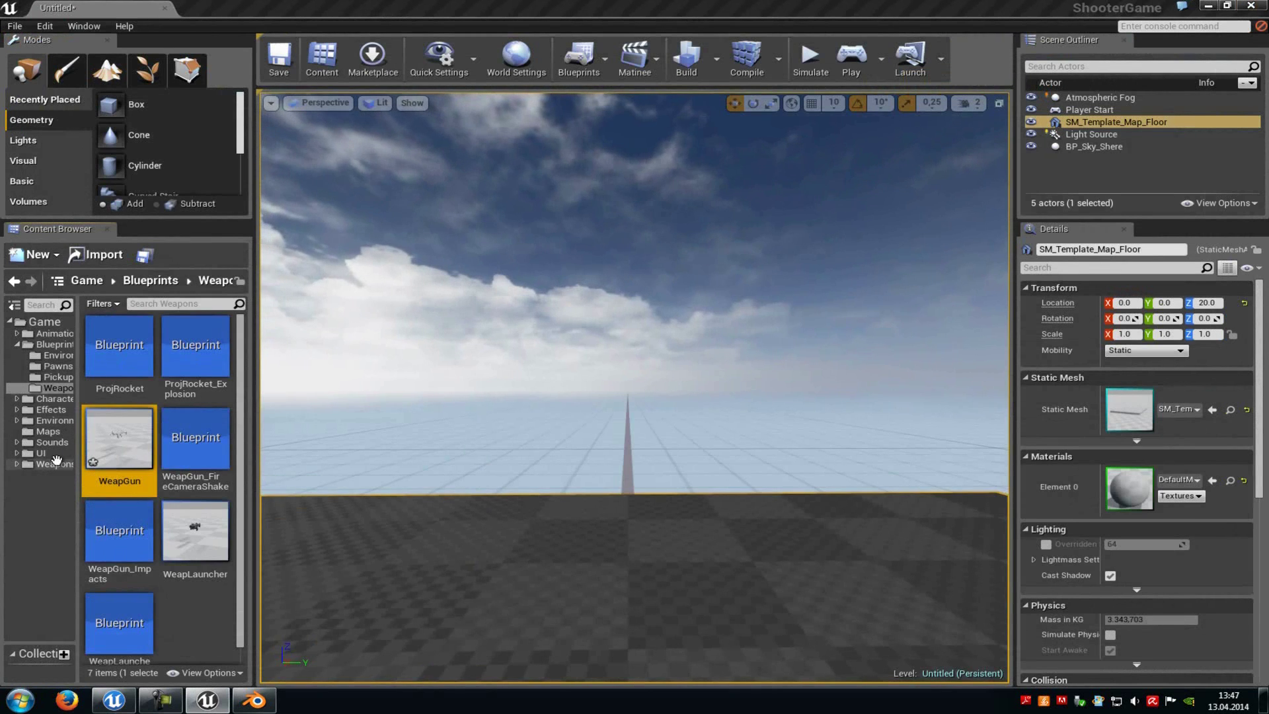
Step: Open the Untitled and Rifle meshes from the Weapons folder and get the exact name of Rifle's MuzzleFlashSocket
click(56, 463)
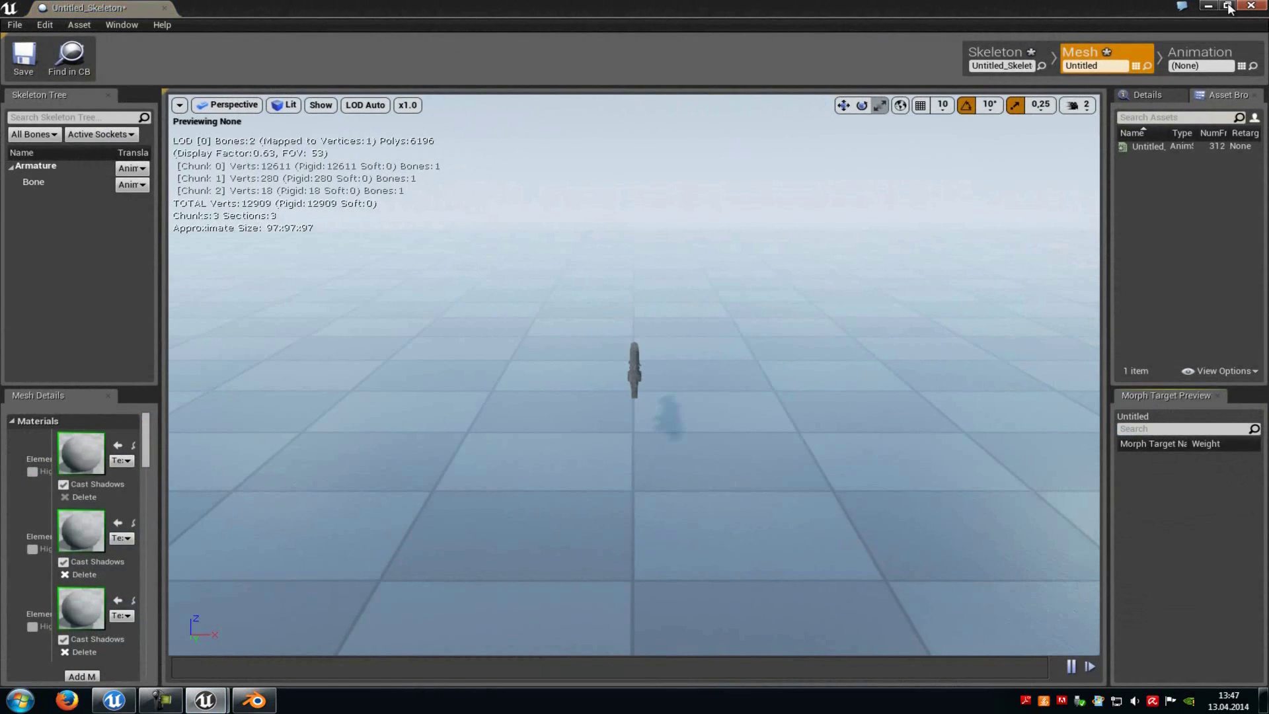
click(1228, 6)
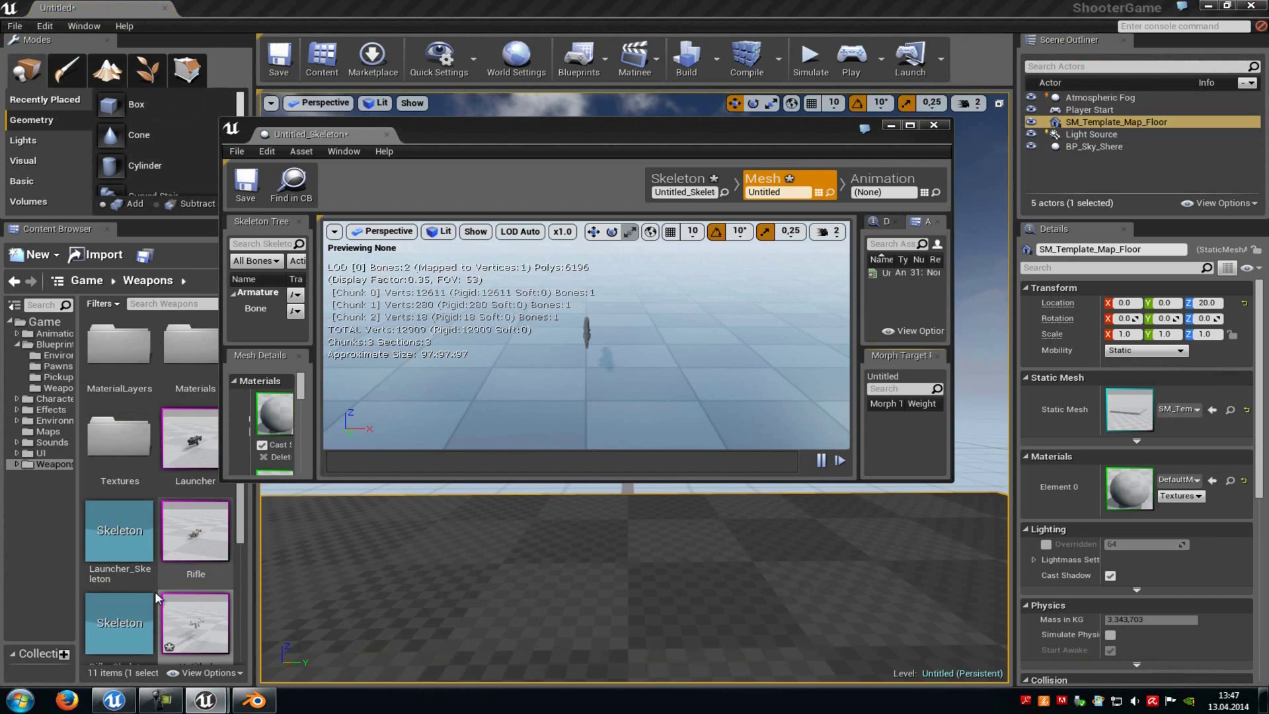
double_click(195, 528)
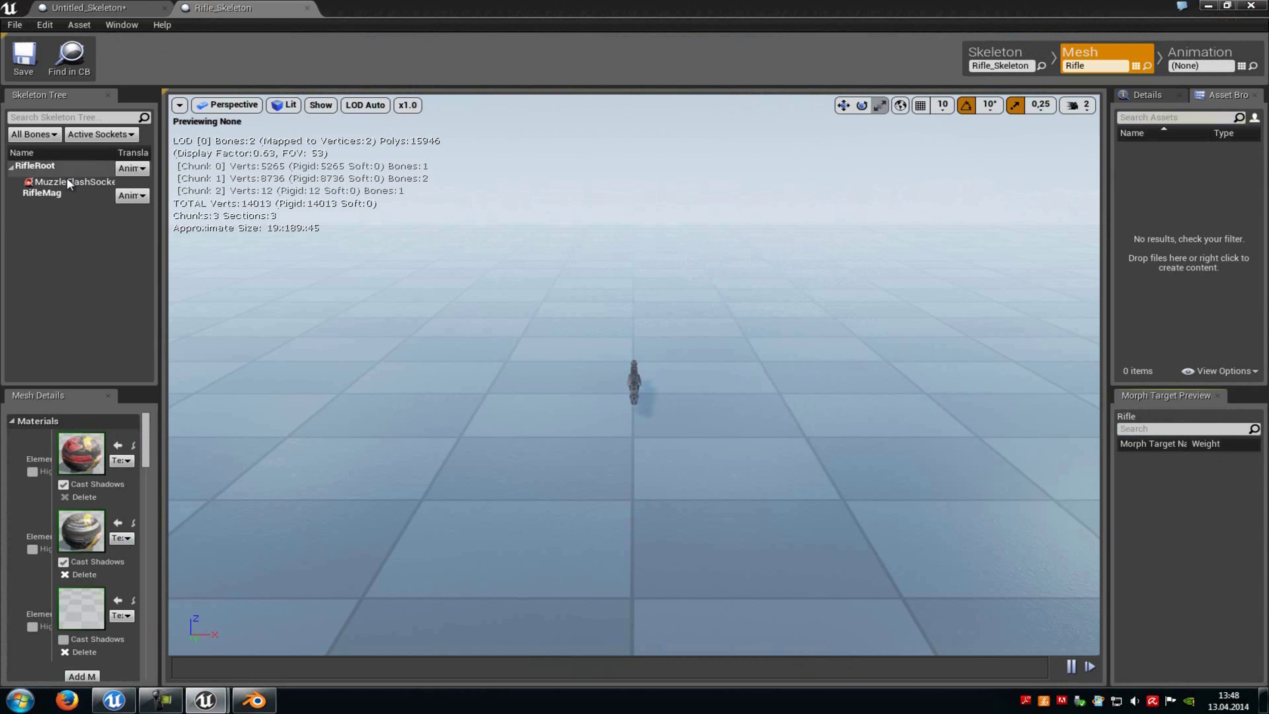
click(67, 181)
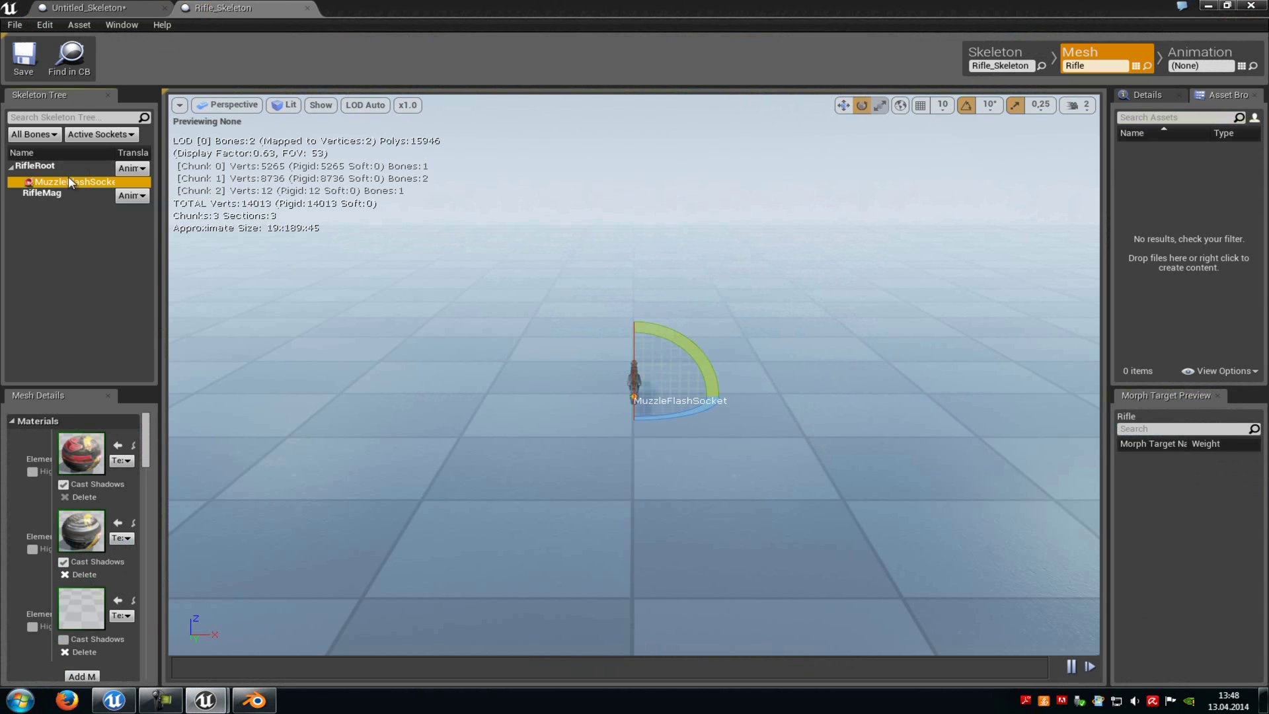
right_click(69, 180)
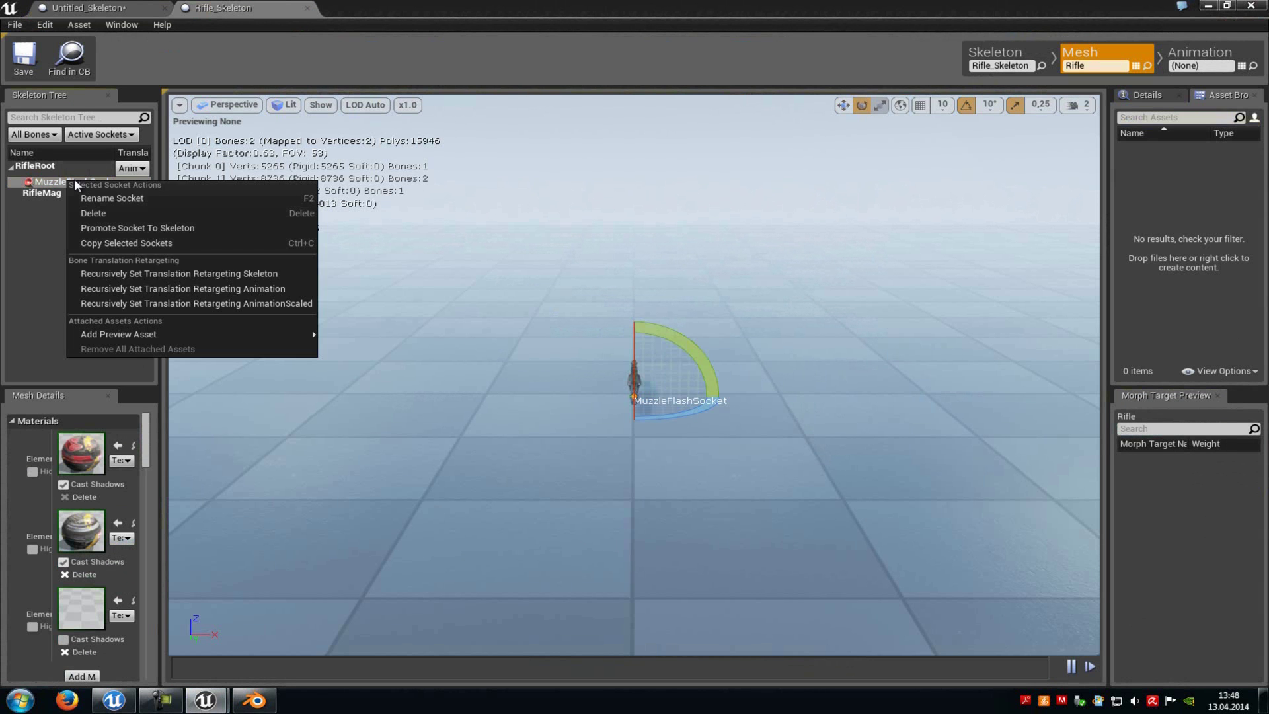
click(126, 200)
key(Return)
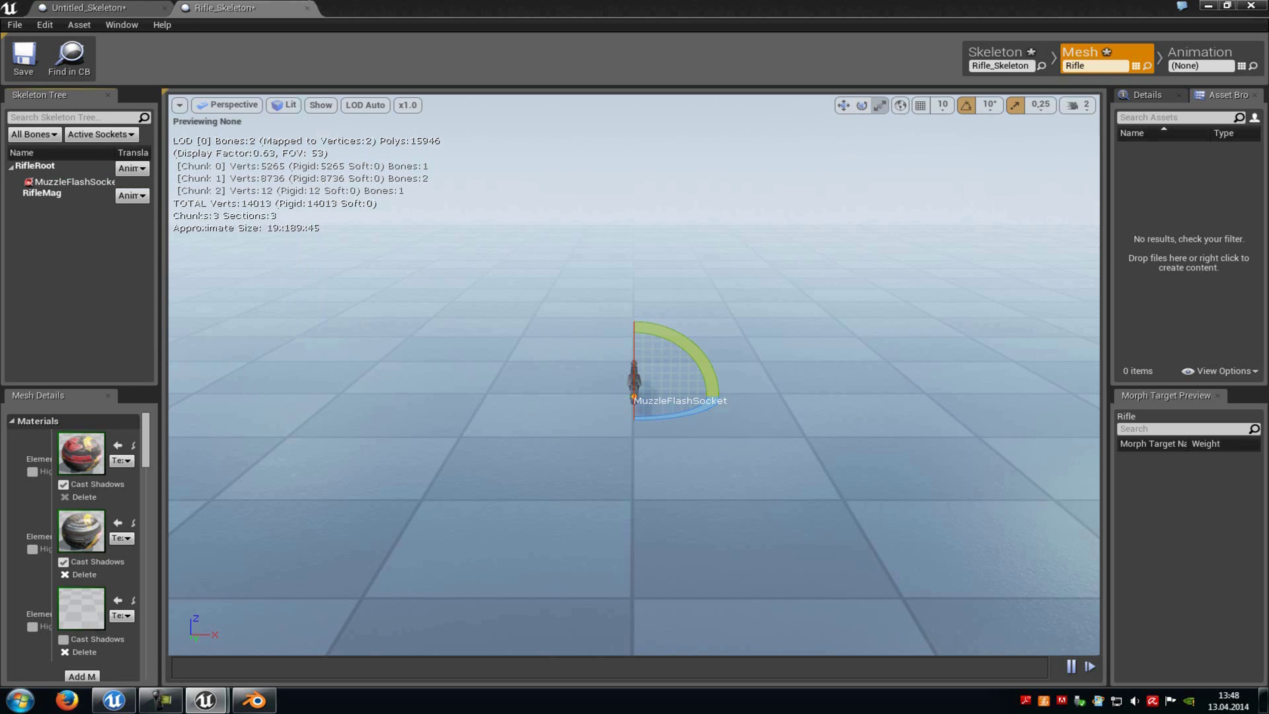
Step: Add a socket named MuzzleFlashSocket to the Armature bone of the Untitled mesh
click(100, 8)
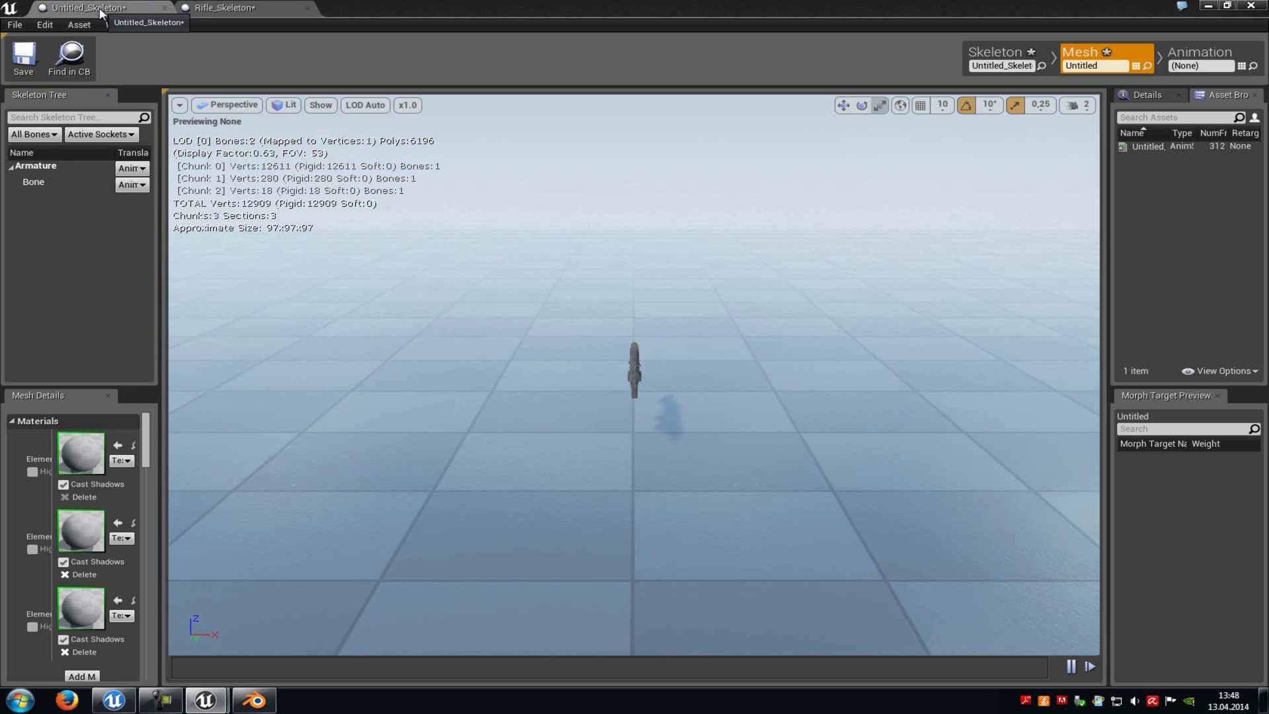
right_click(42, 165)
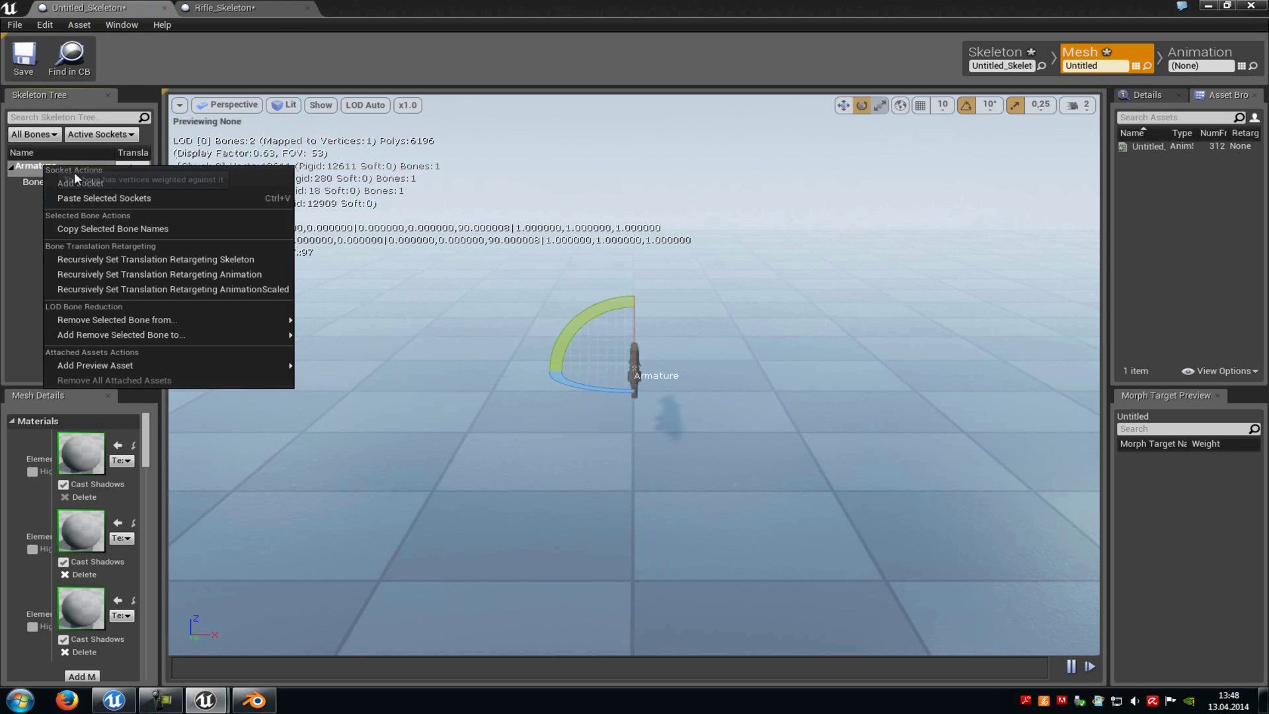
click(82, 177)
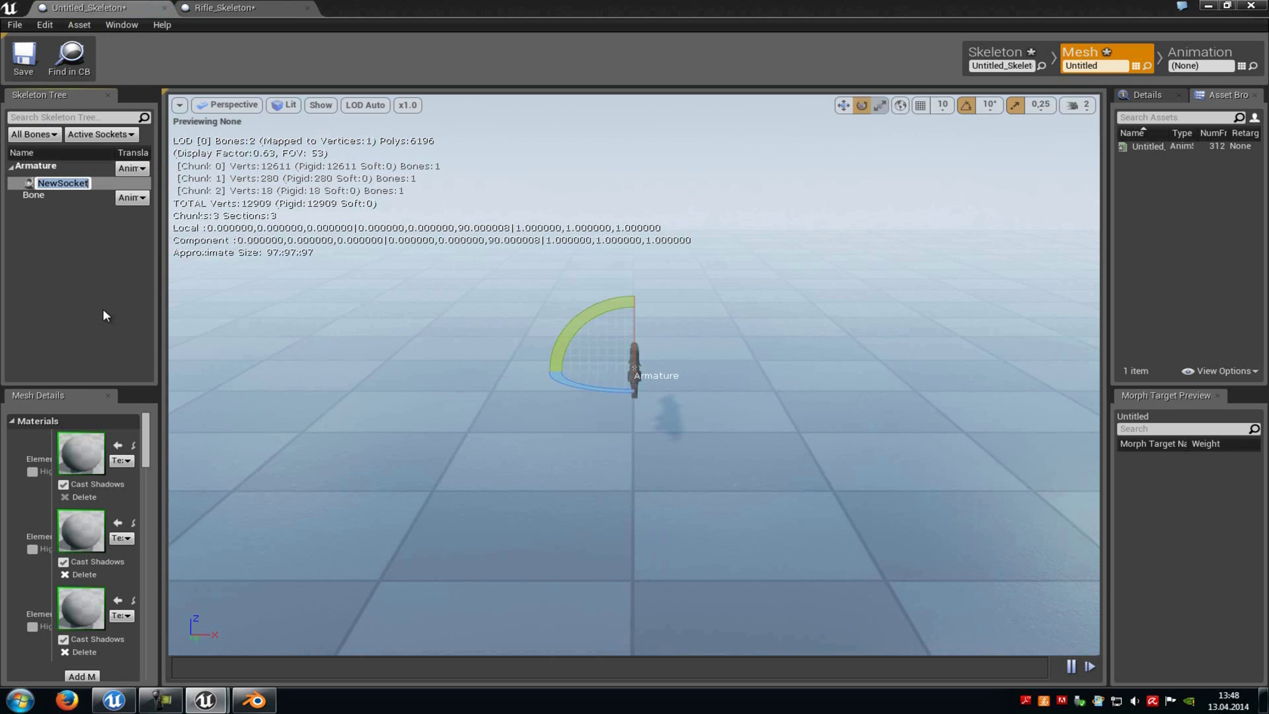
text(MuzzleFlashSocket)
key(Return)
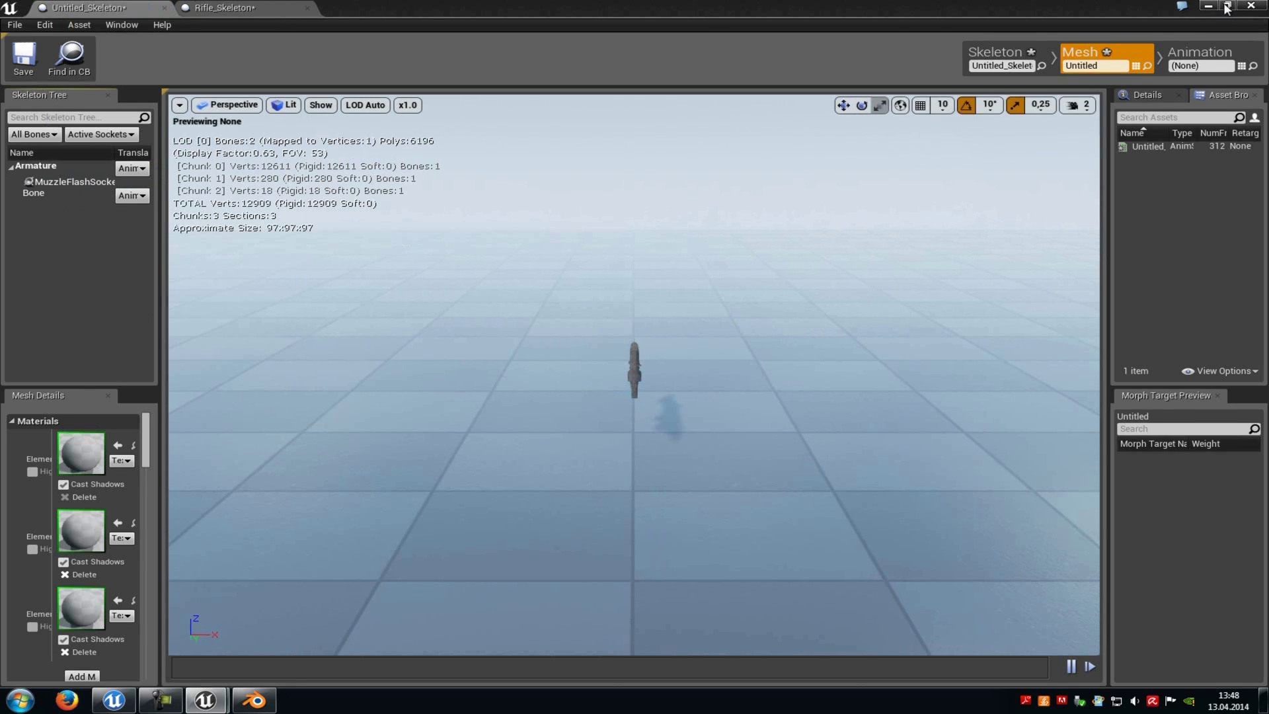
Step: Move Untitled's MuzzleFlashSocket from the Armature origin forward to the tip of the gun's barrel
click(74, 182)
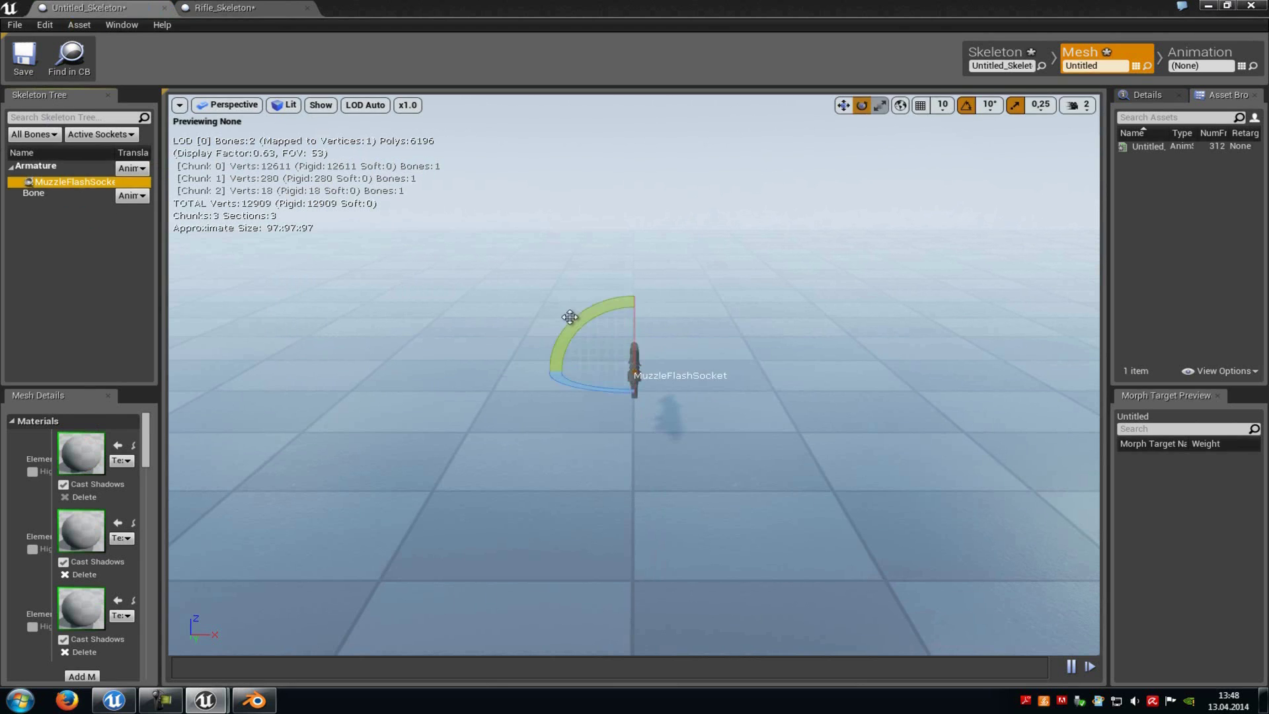
right_drag(571, 317, 855, 213)
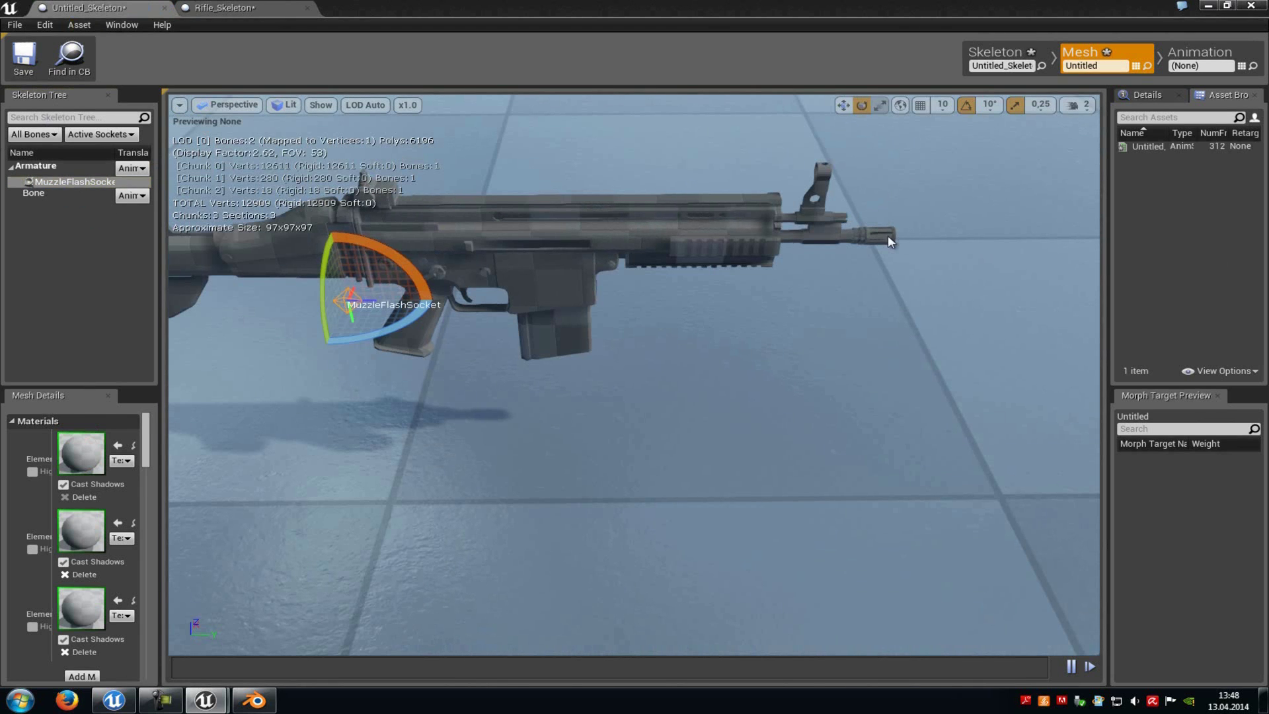
key(w)
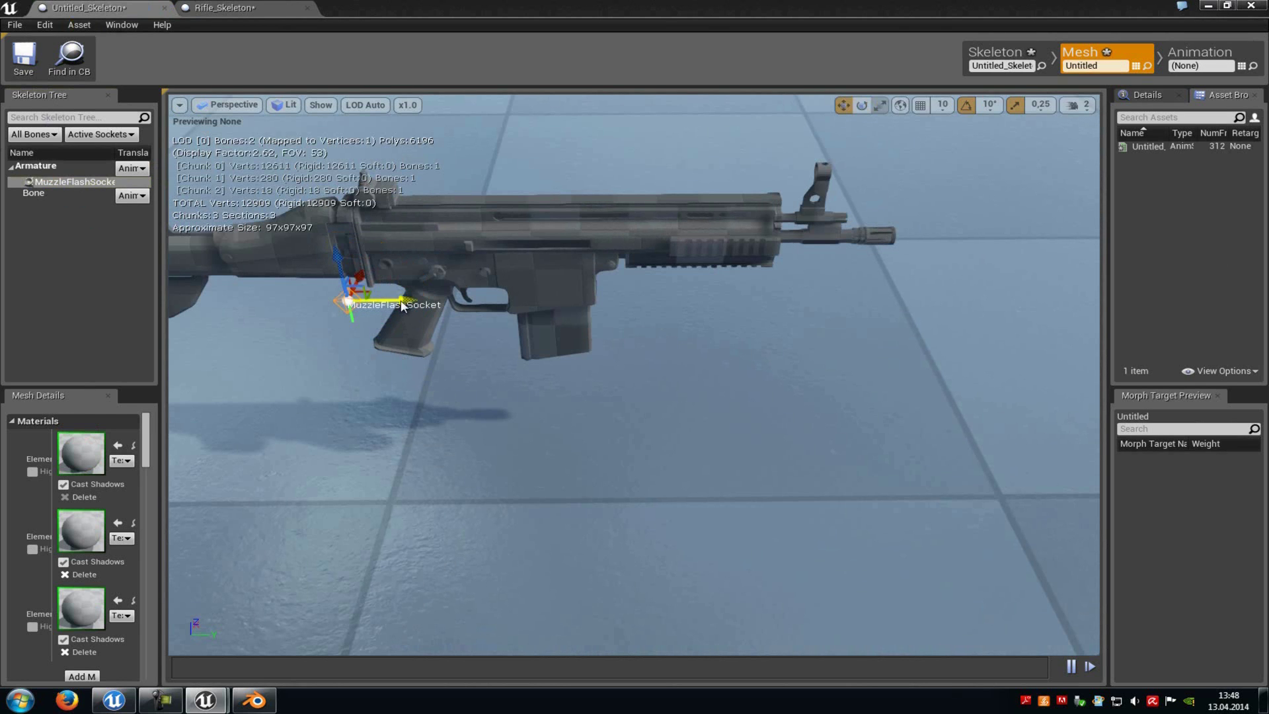
drag(393, 301, 945, 263)
right_drag(946, 264, 961, 331)
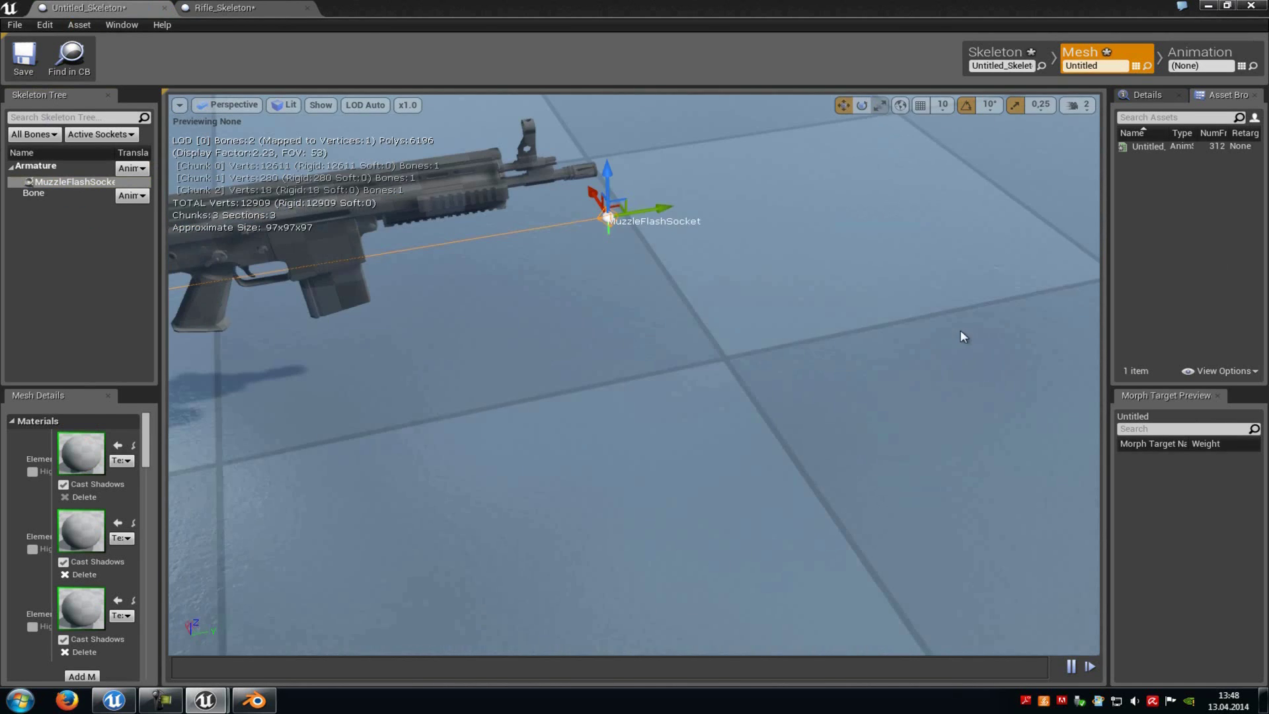
key(f)
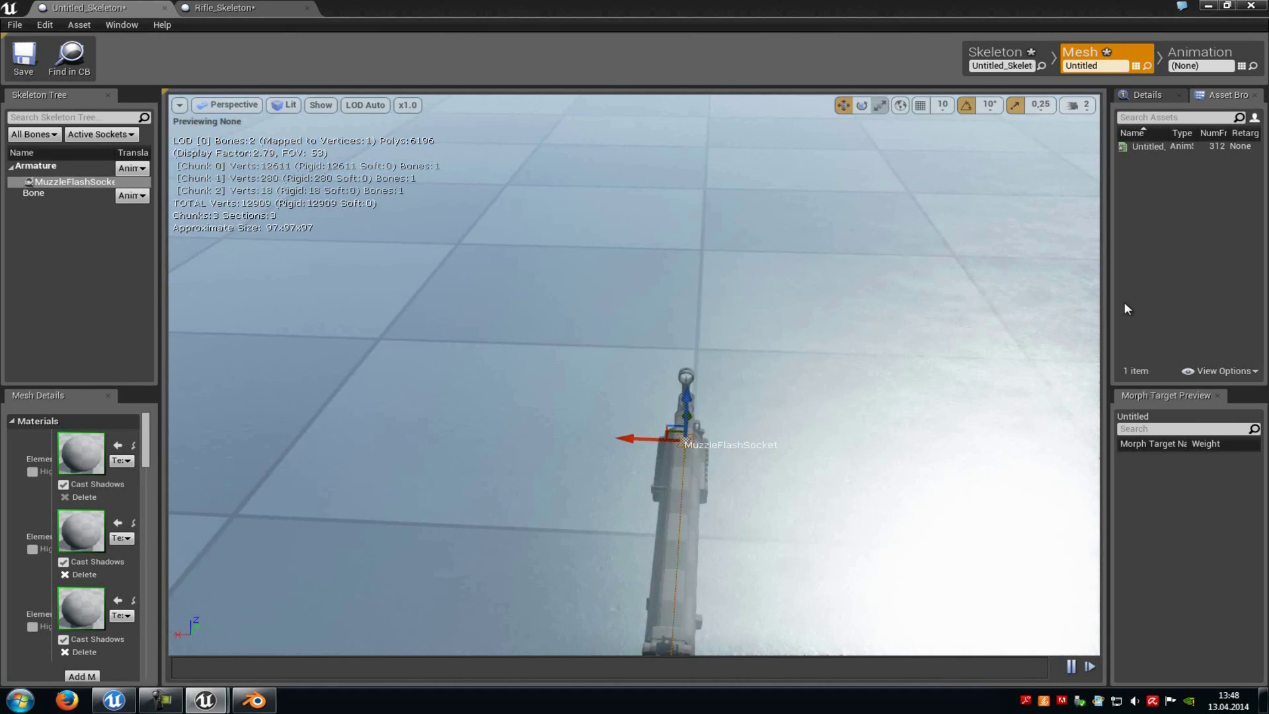
alt+drag(1143, 301, 567, 264)
right_drag(659, 304, 1180, 248)
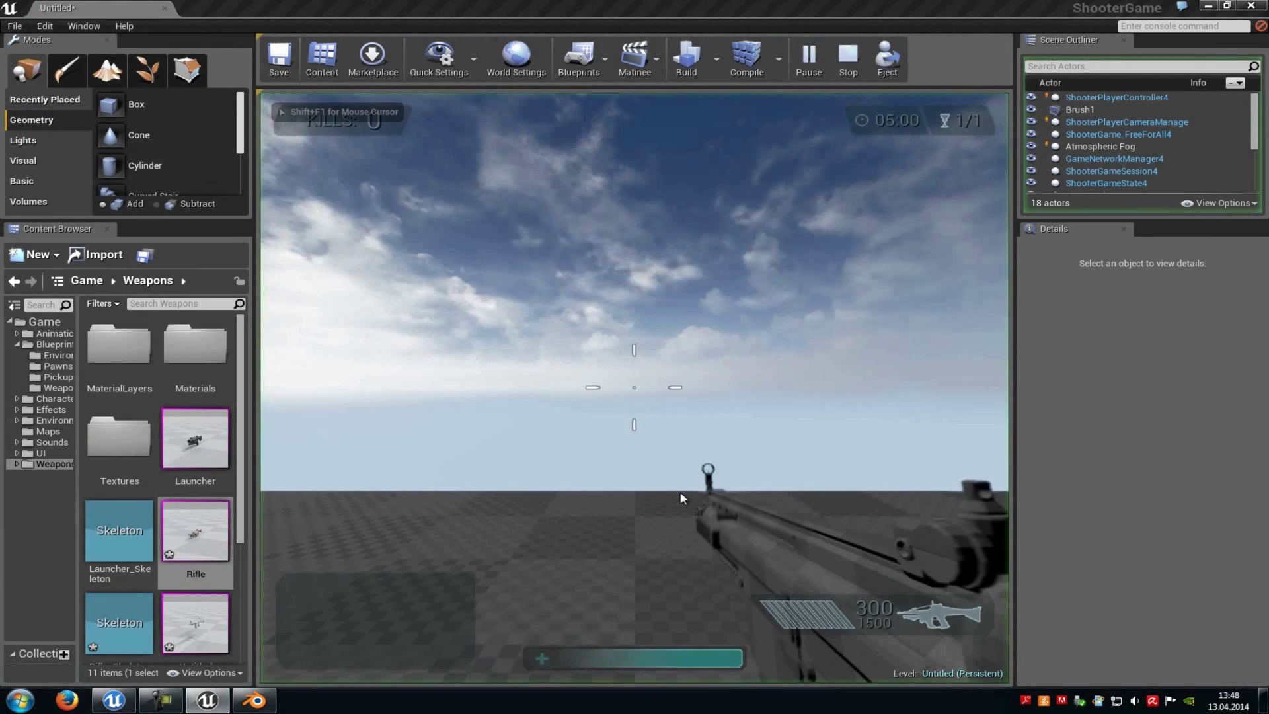
Step: Fire short bursts in the running level to check where the muzzle effect appears, and stop playing
click(680, 492)
key(s)
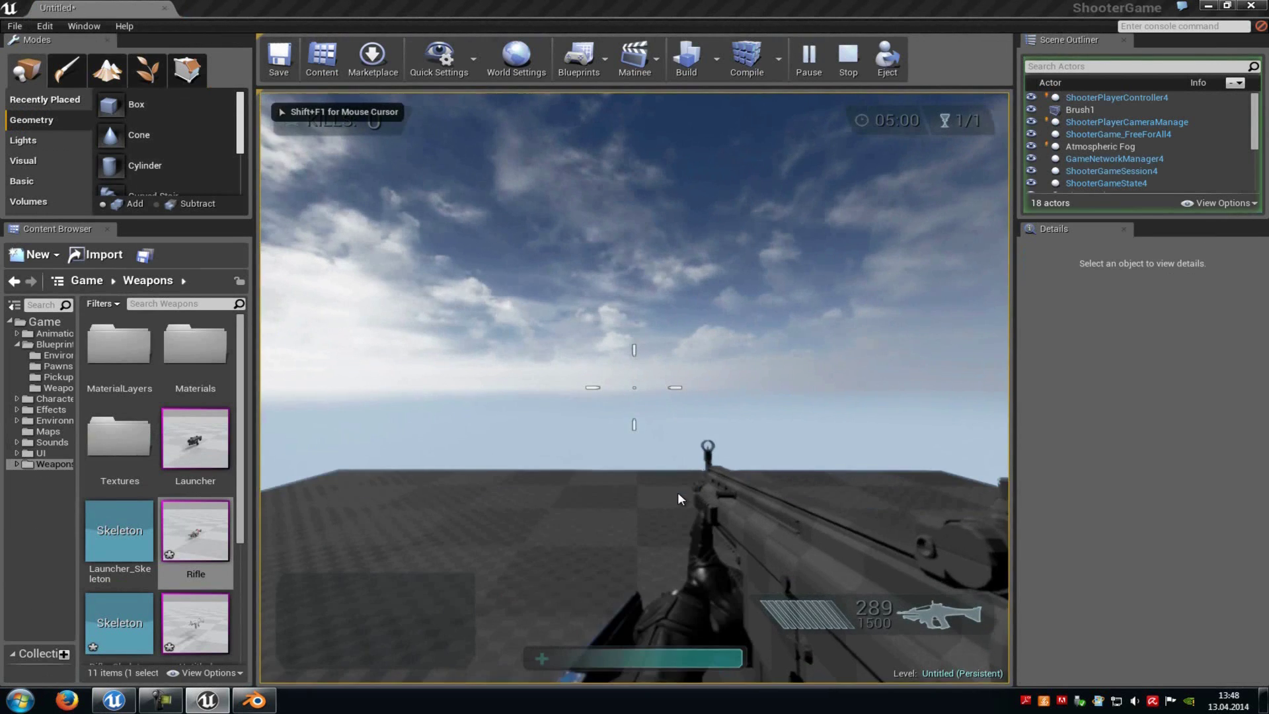
click(666, 504)
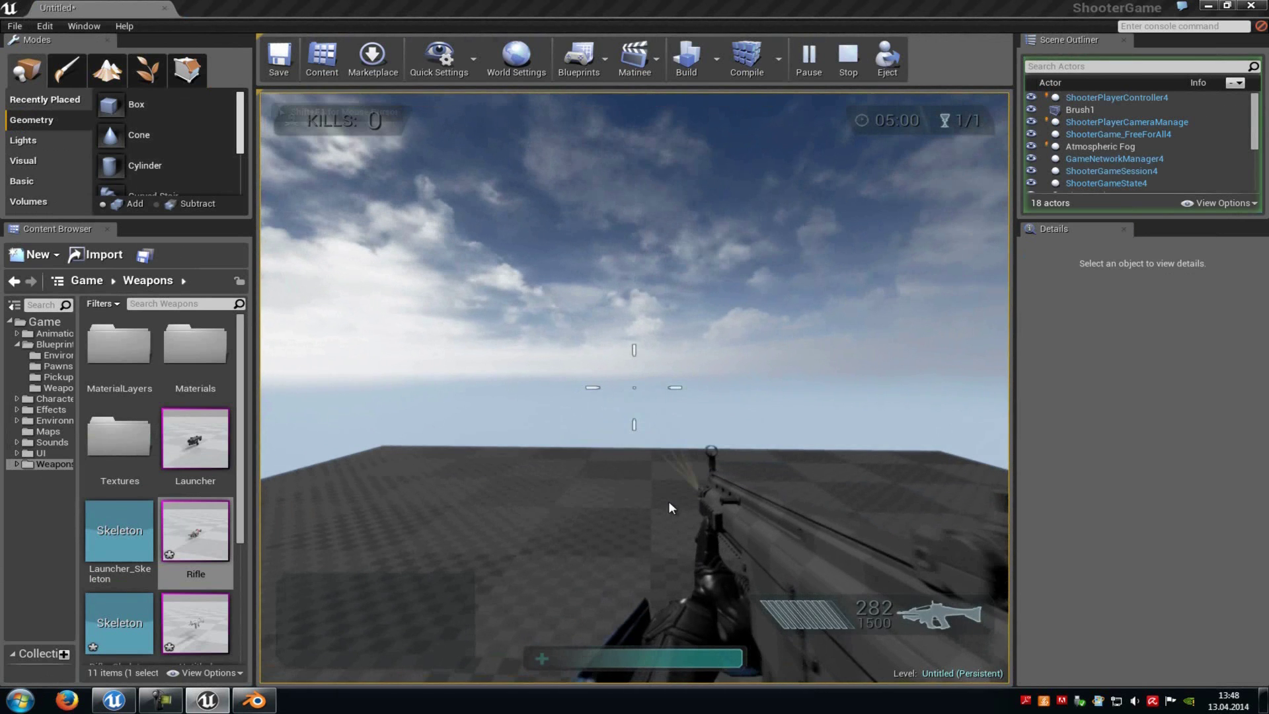
key(Escape)
Step: Open the Untitled mesh again and rotate its MuzzleFlashSocket around the vertical axis
double_click(210, 614)
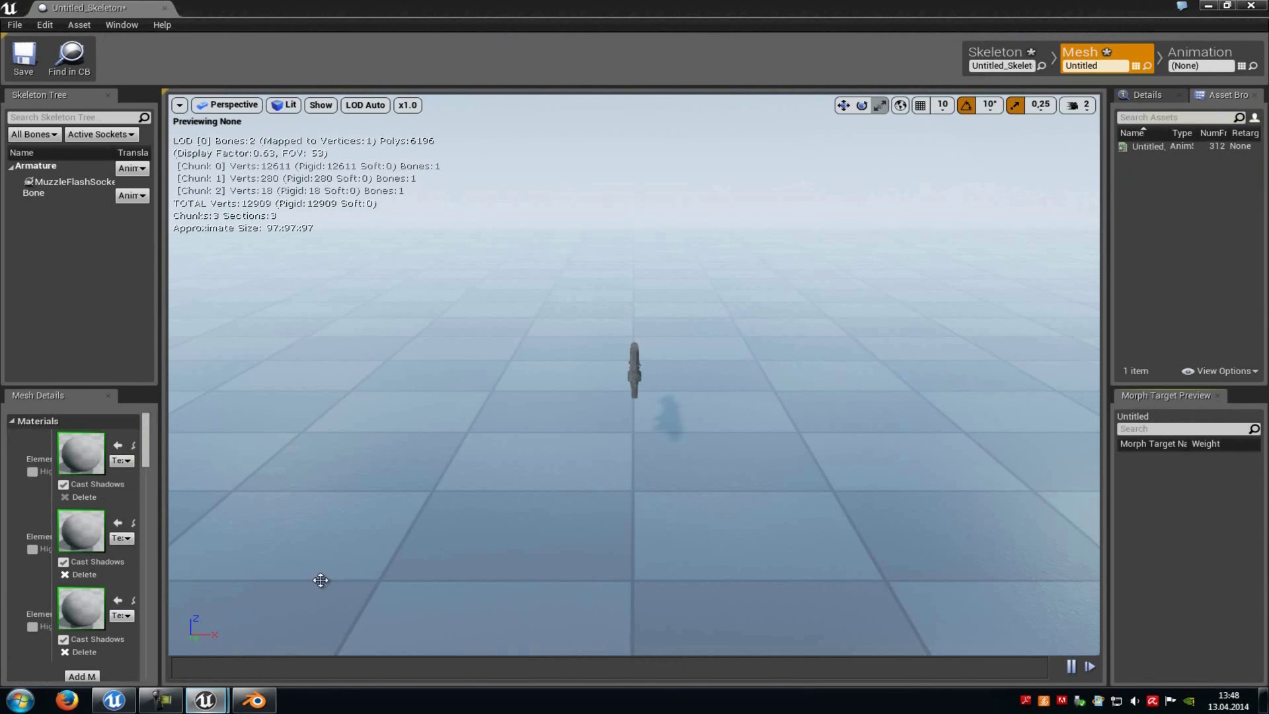
click(55, 182)
right_drag(487, 280, 469, 271)
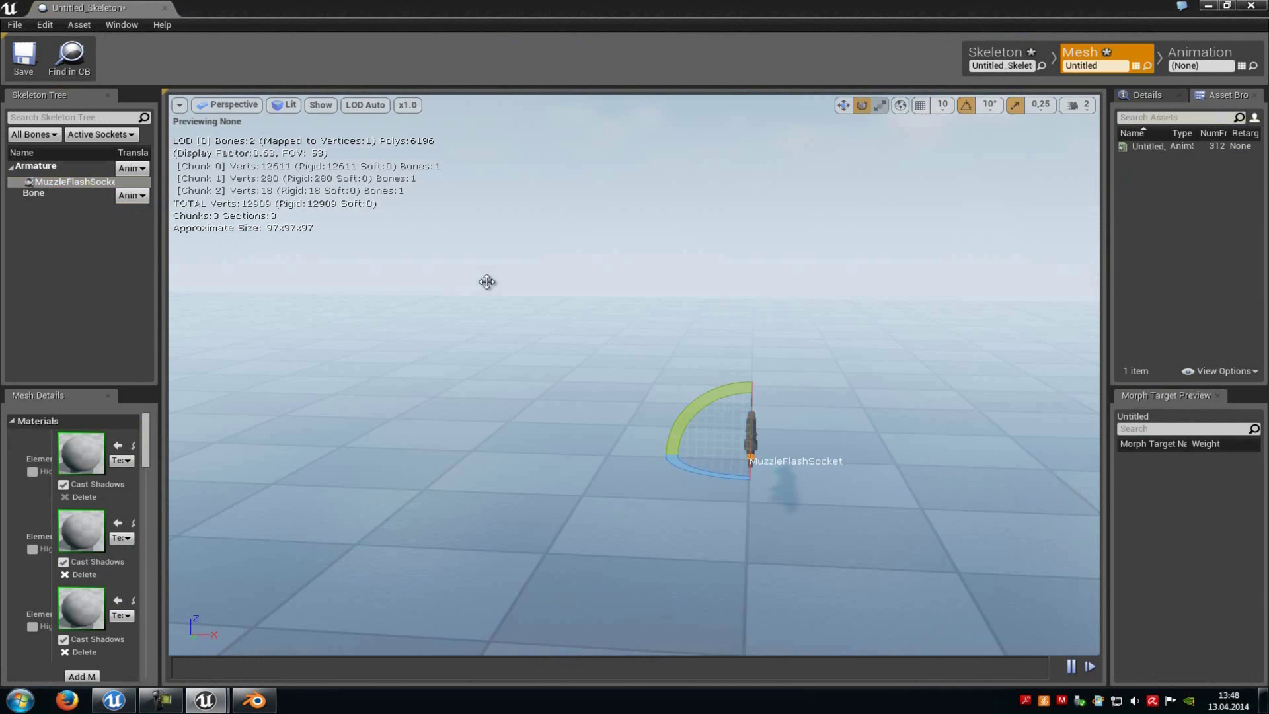
scroll(488, 283, up, 3)
scroll(583, 305, up, 4)
right_drag(583, 305, 473, 347)
drag(581, 369, 546, 374)
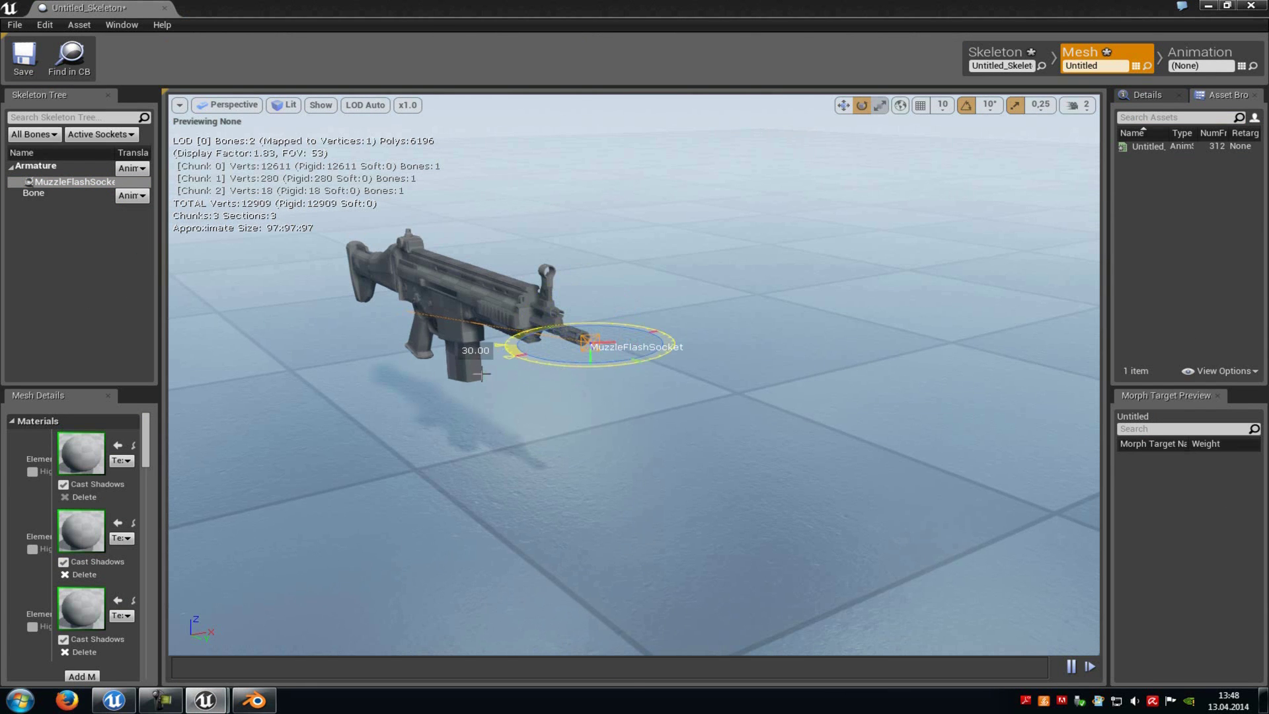
drag(407, 375, 2, 330)
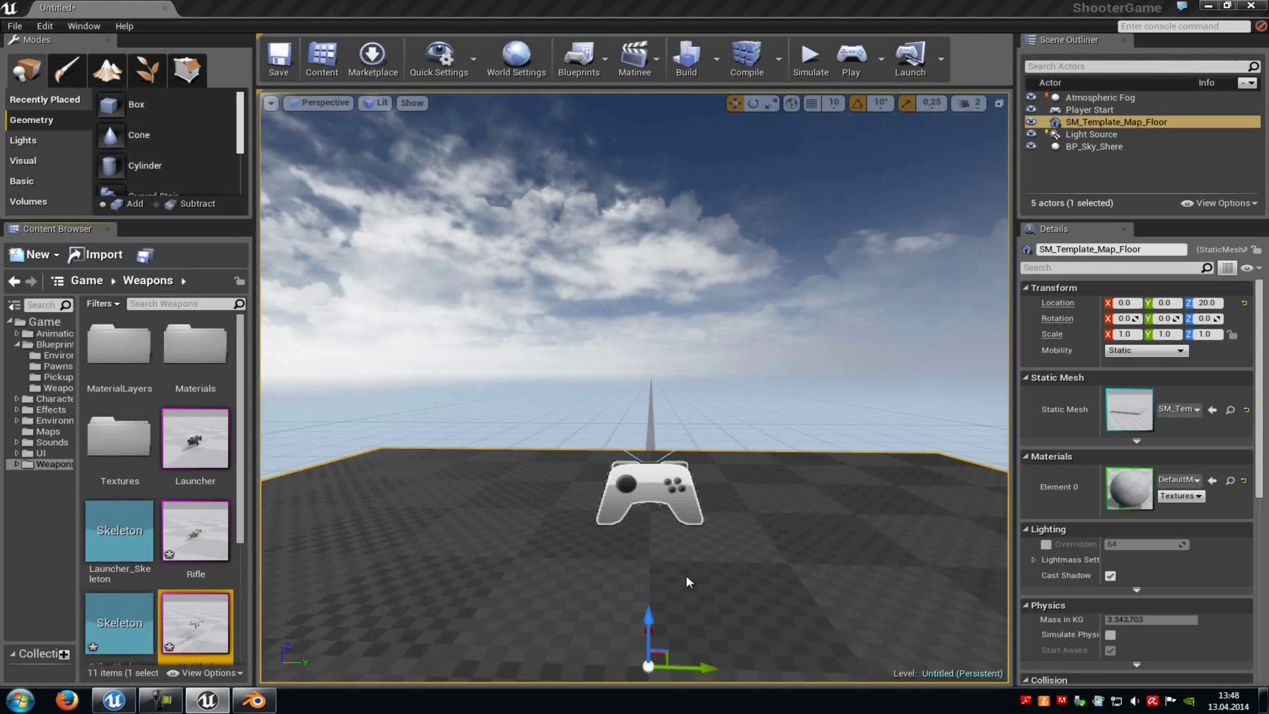
Step: Play the level from the floor to check the weapon with the rotated socket, and stop playing
right_click(686, 575)
click(701, 550)
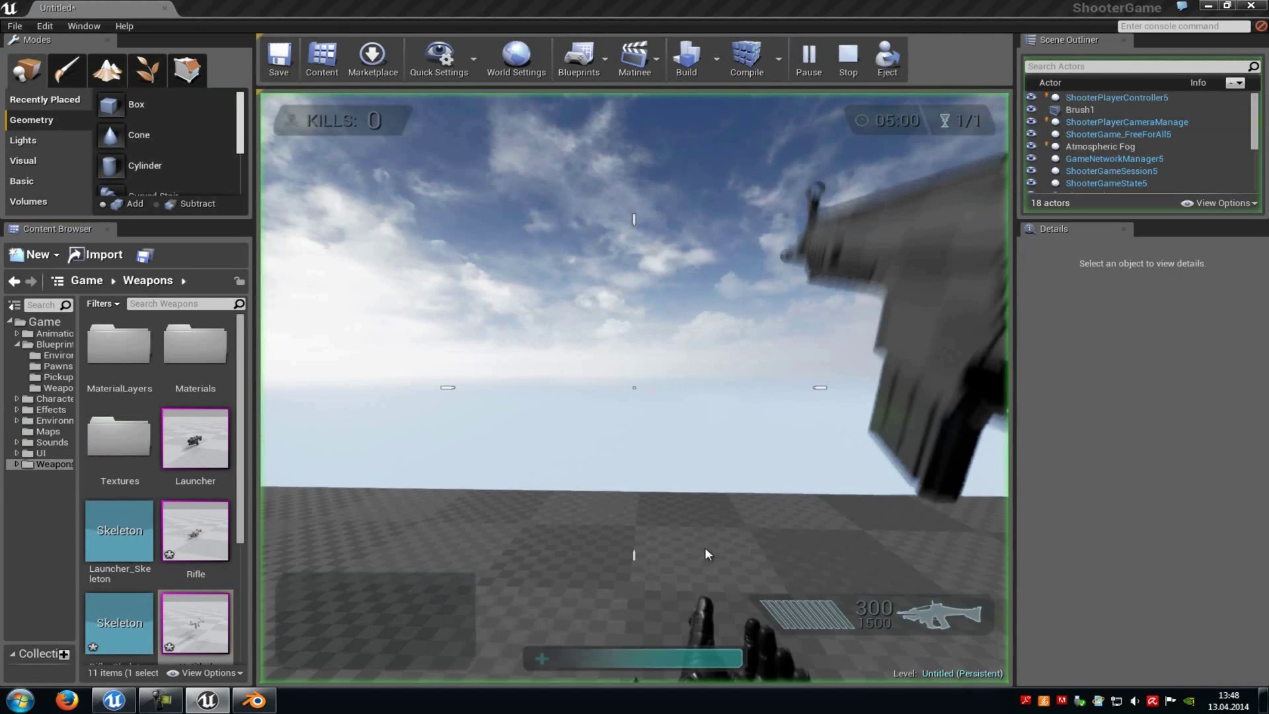
key(Escape)
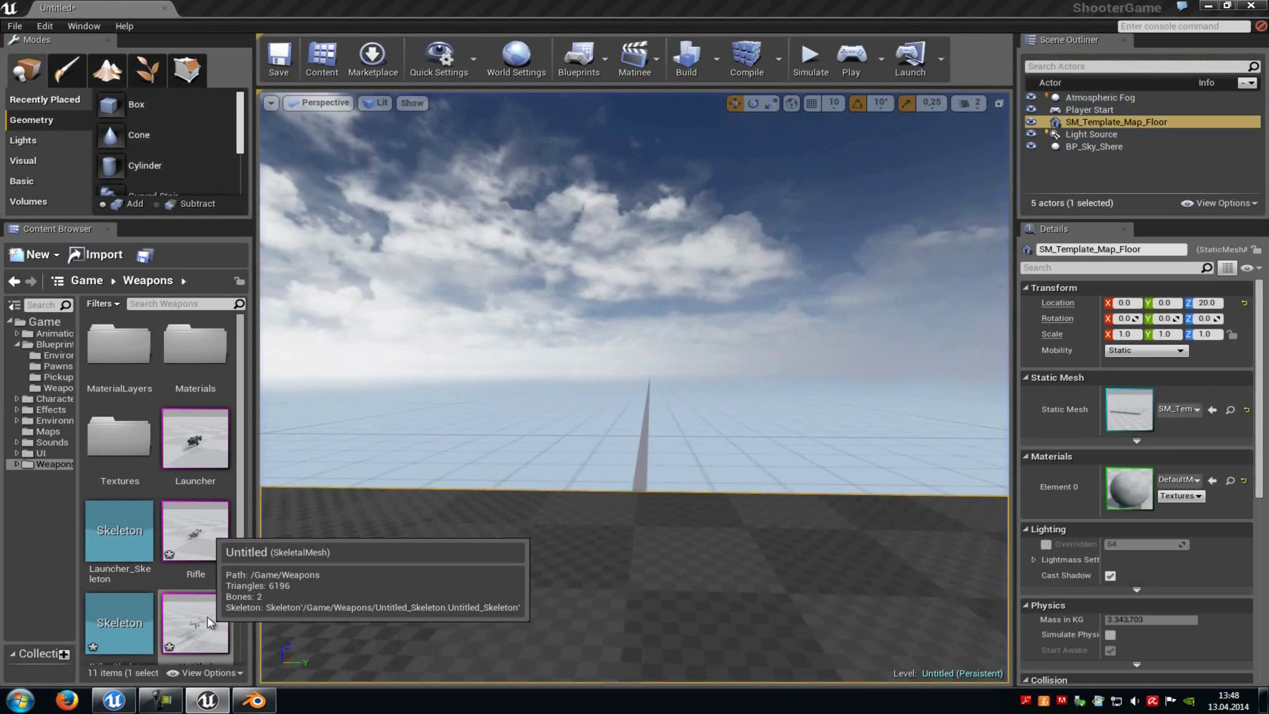
Step: Rotate Untitled's MuzzleFlashSocket by -90 degrees around the vertical axis and test-fire the gun in the level
double_click(195, 621)
click(52, 182)
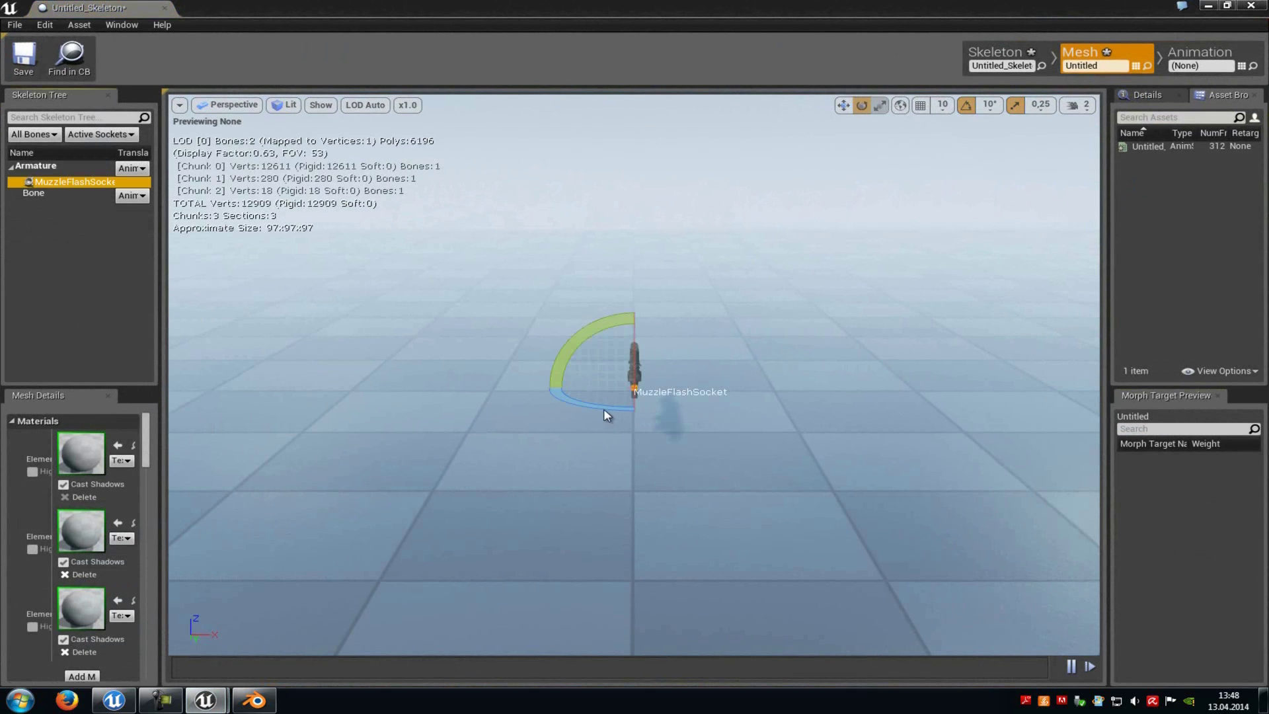
drag(604, 410, 761, 411)
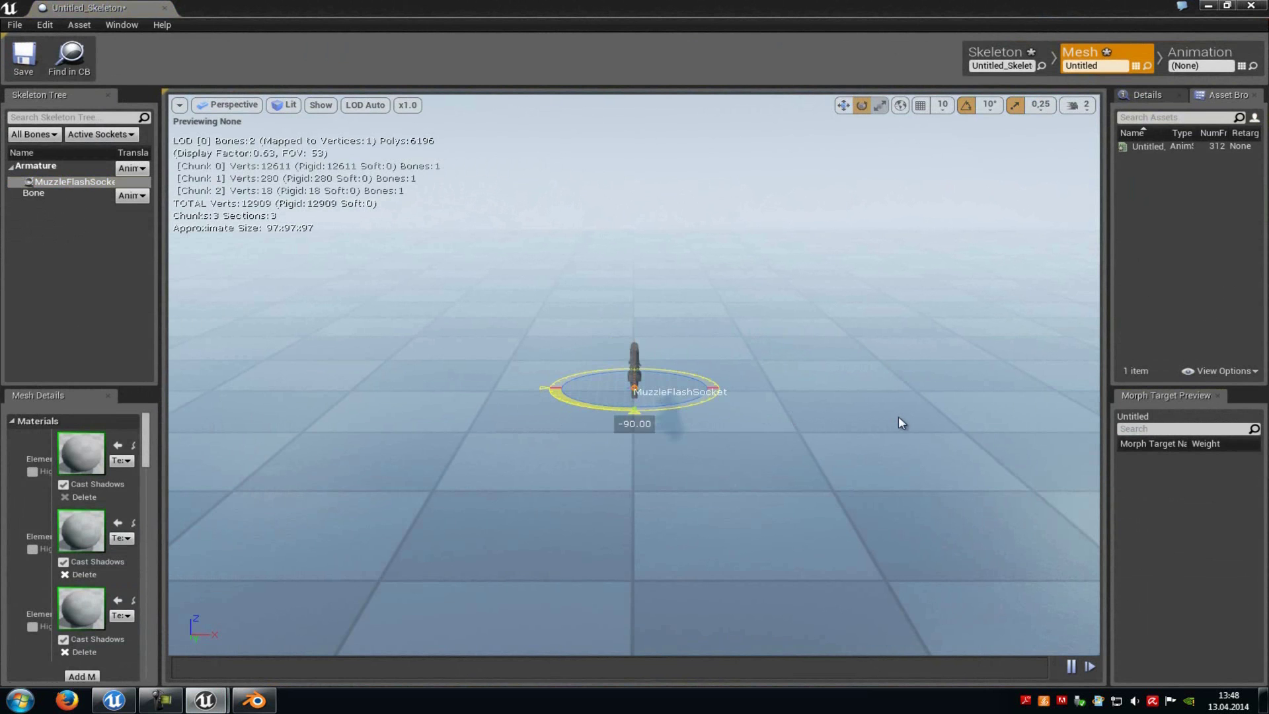
drag(898, 423, 714, 360)
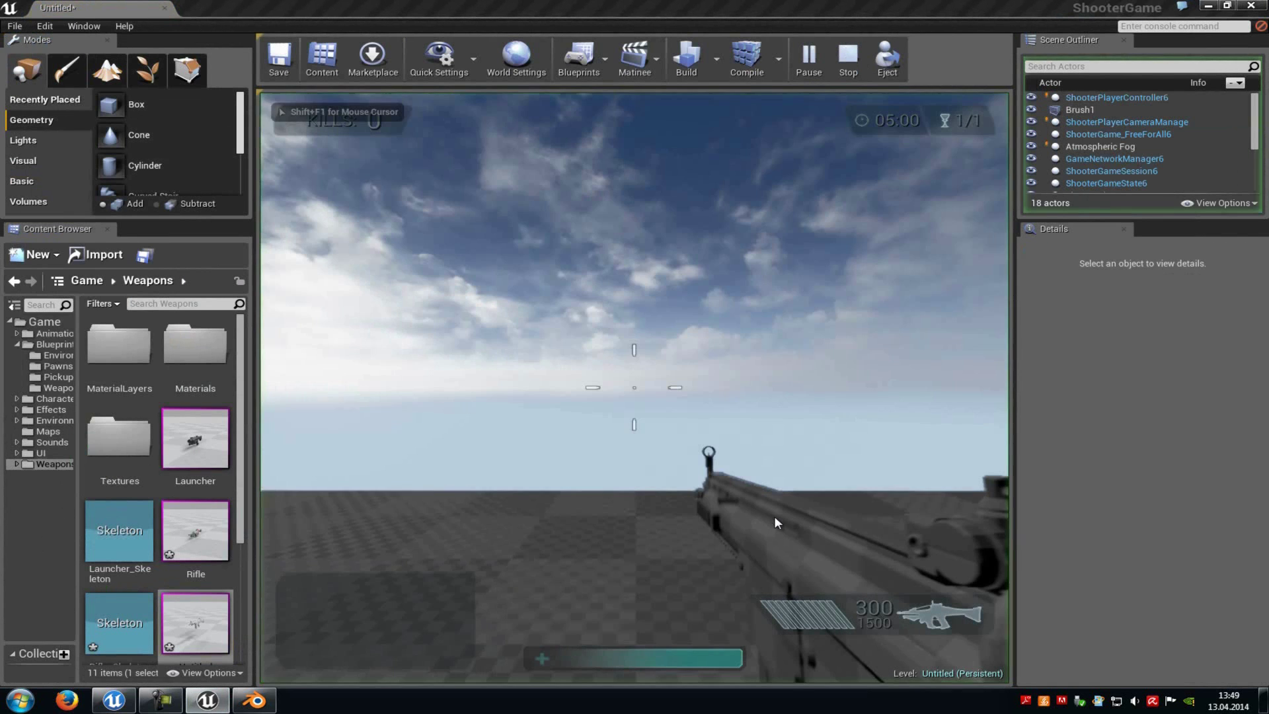
drag(774, 517, 625, 516)
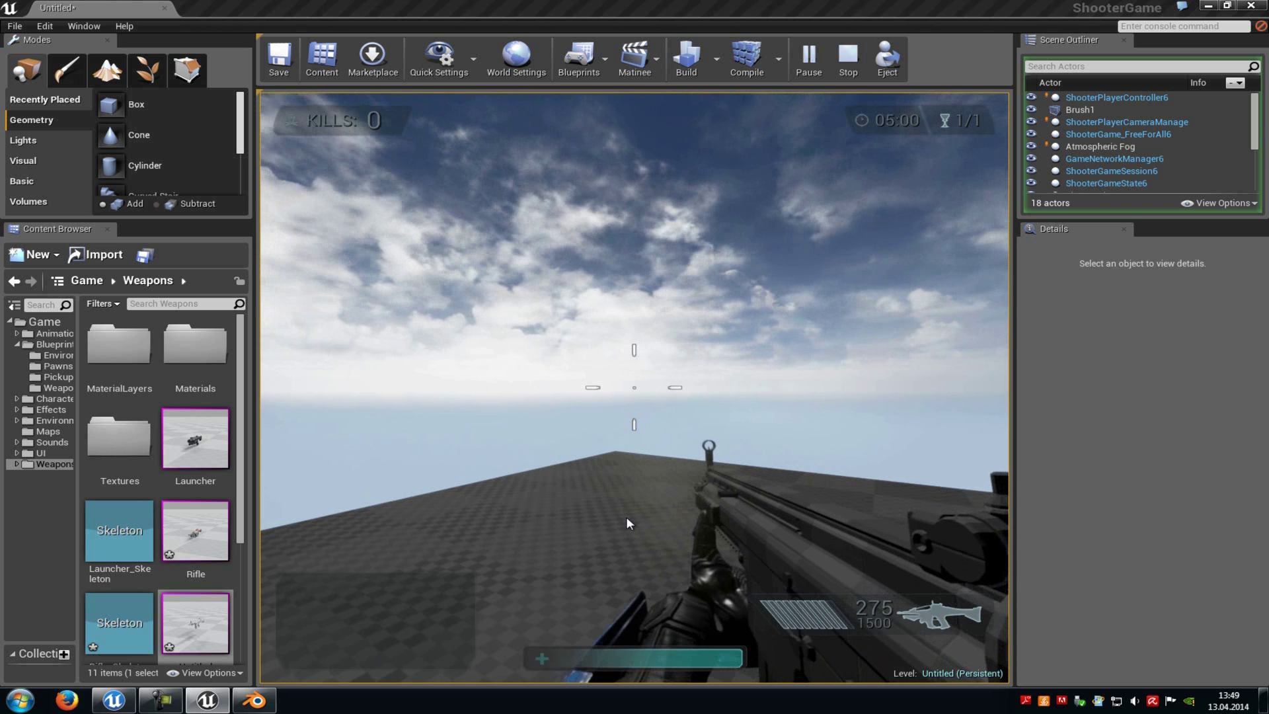
key(Escape)
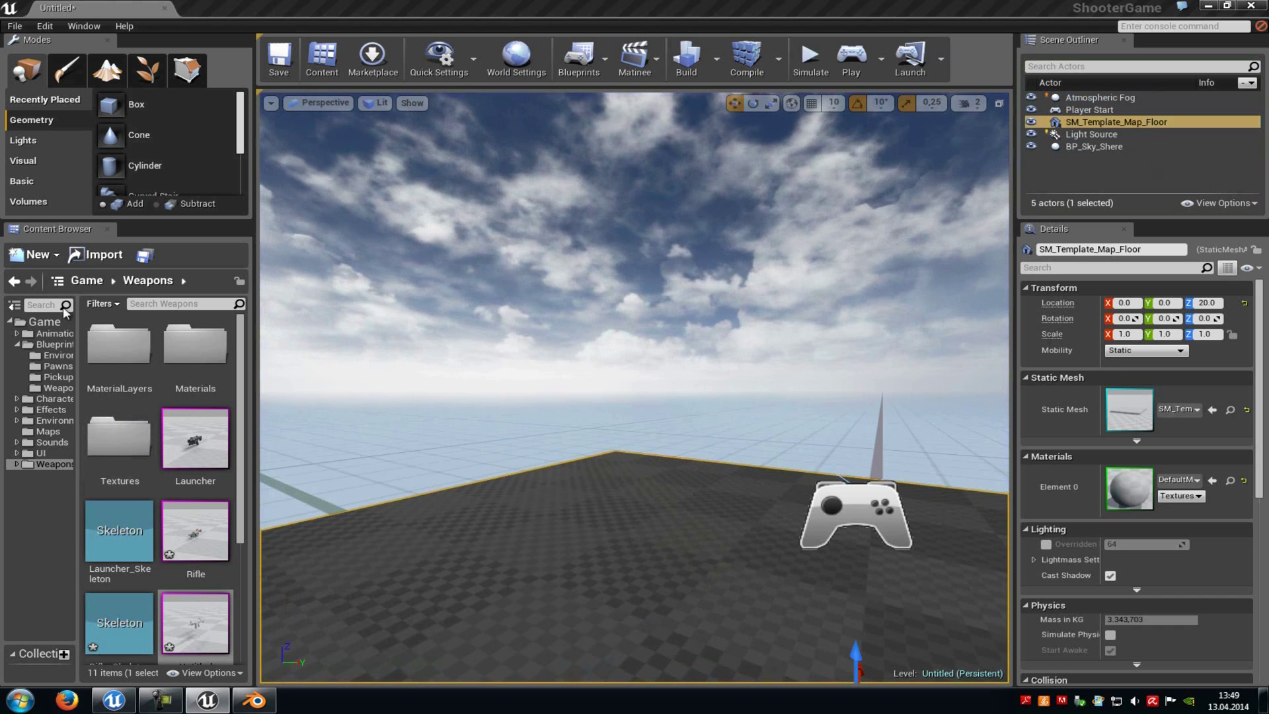
Step: Open the WeapGun blueprint from the Blueprints Weapons folder and place its window clear of the Content Browser
click(53, 409)
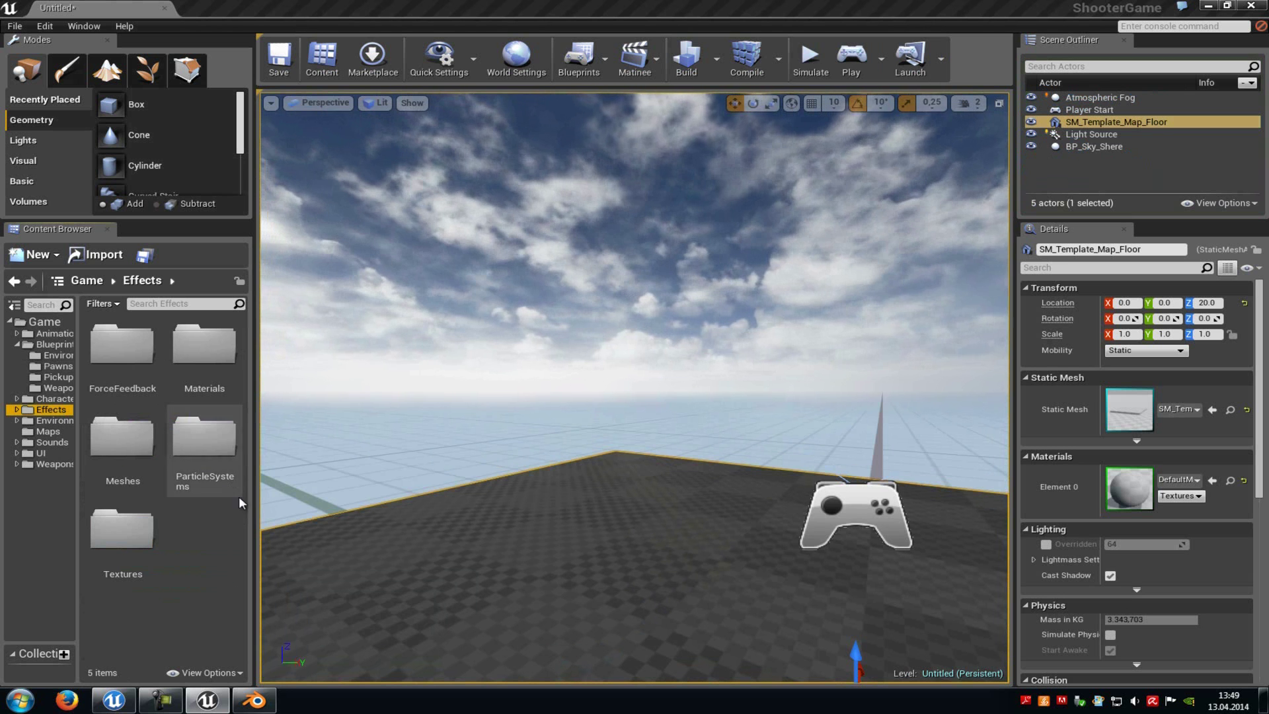
click(54, 345)
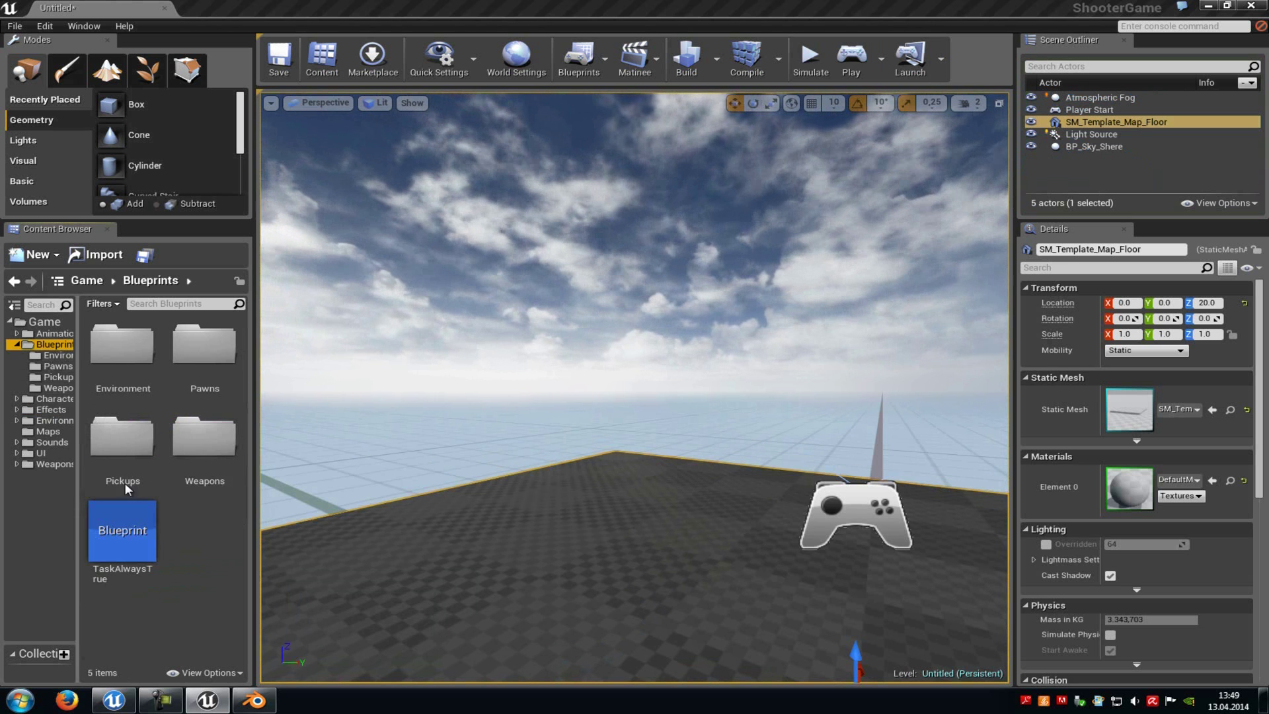
double_click(175, 452)
double_click(119, 437)
click(1223, 5)
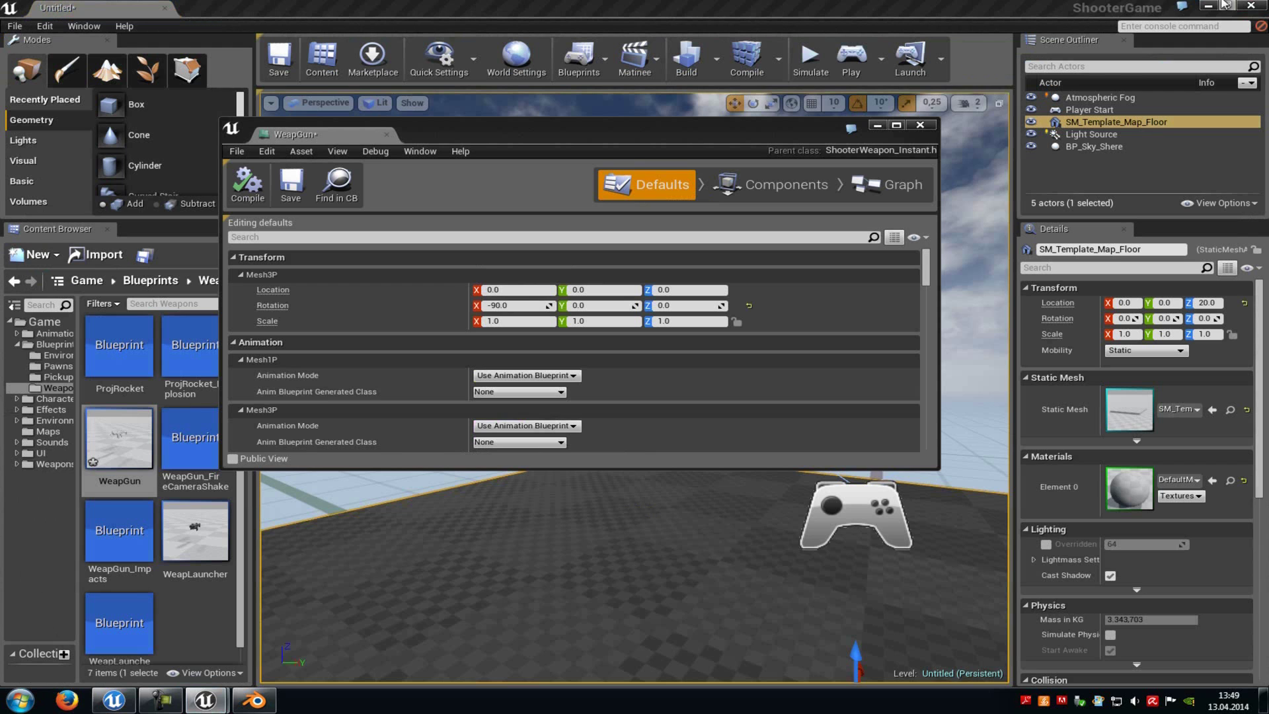
drag(571, 137, 811, 128)
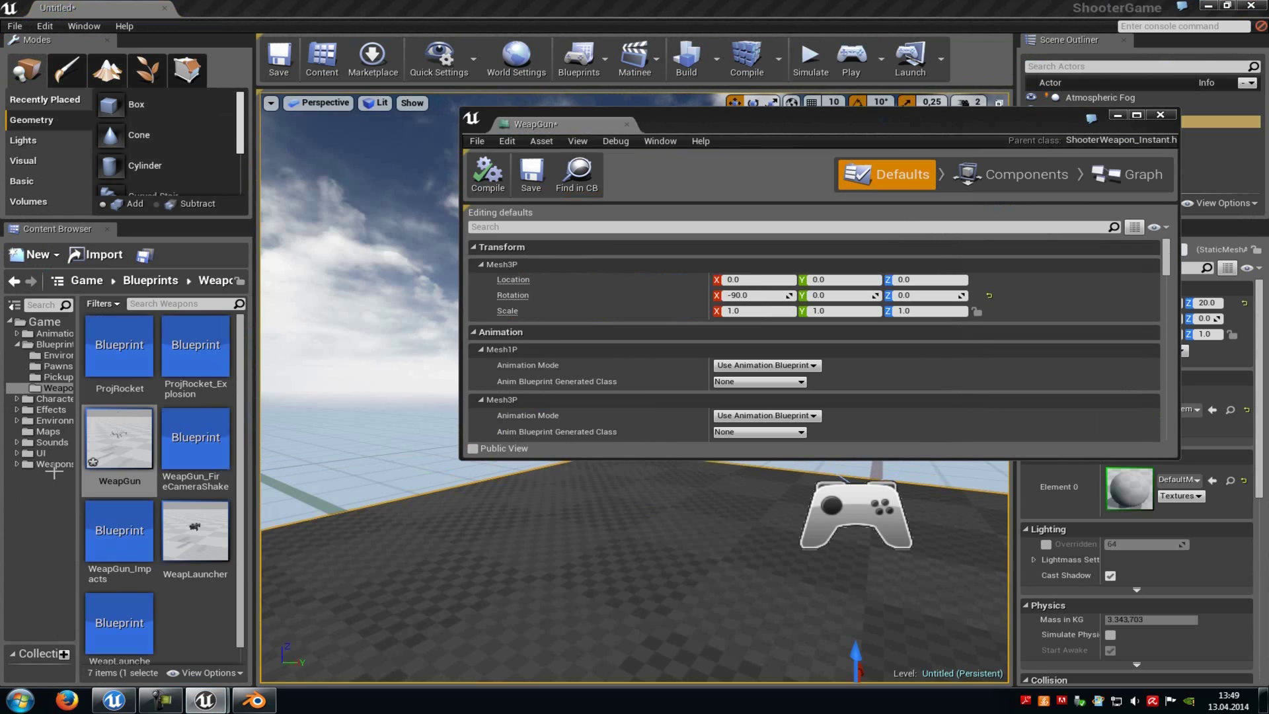
Step: Browse to the RocketLauncher Muzzle folder under Effects, ParticleSystems, Weapons
click(54, 406)
click(208, 435)
double_click(209, 435)
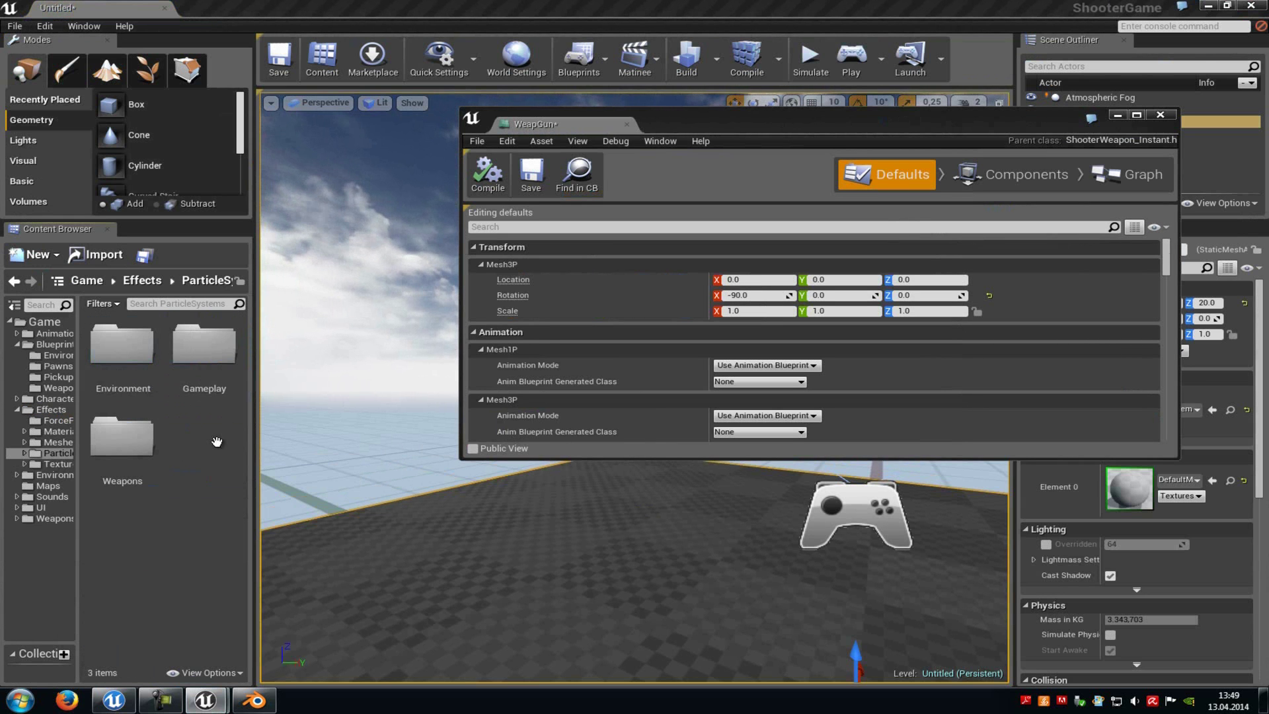
double_click(148, 450)
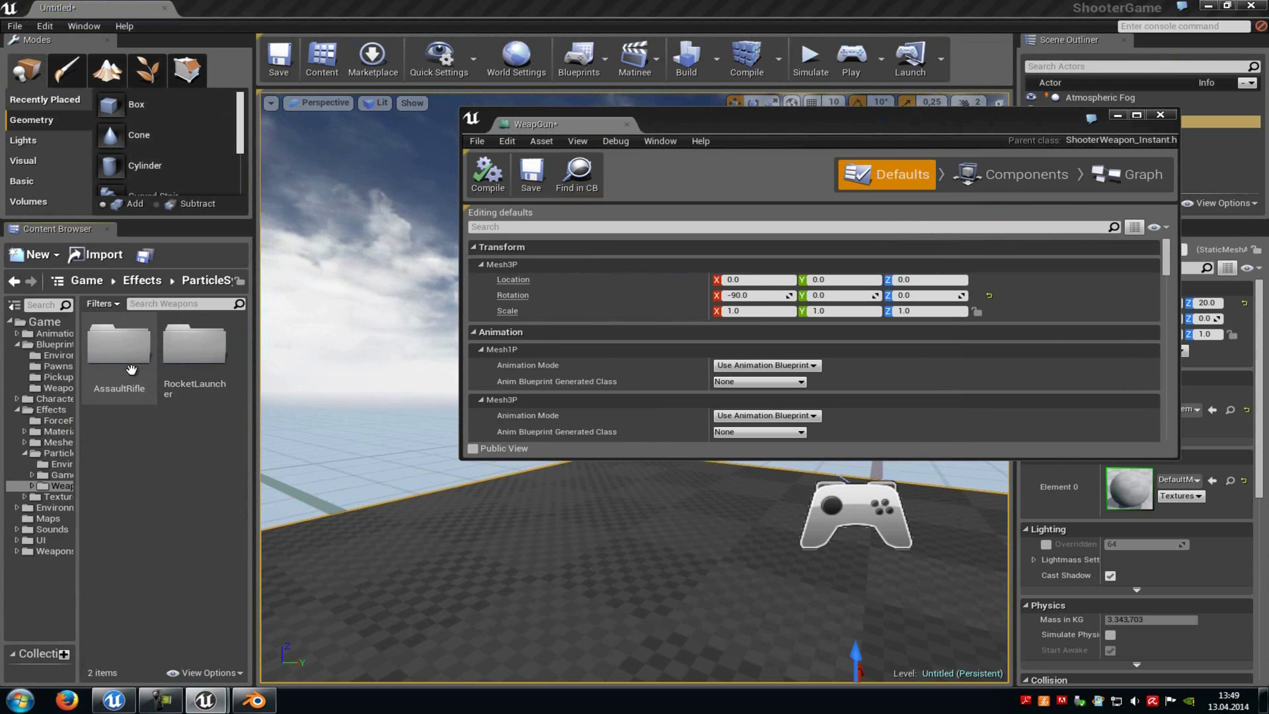
click(200, 344)
double_click(200, 344)
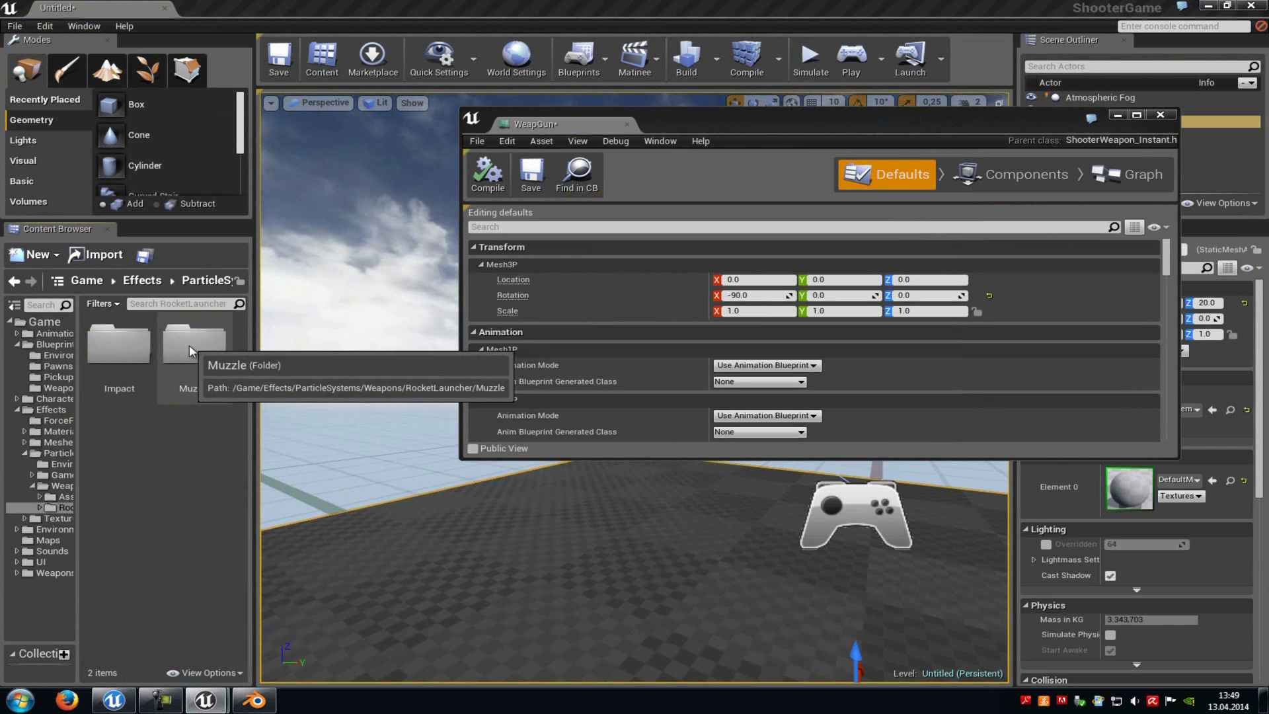
double_click(205, 352)
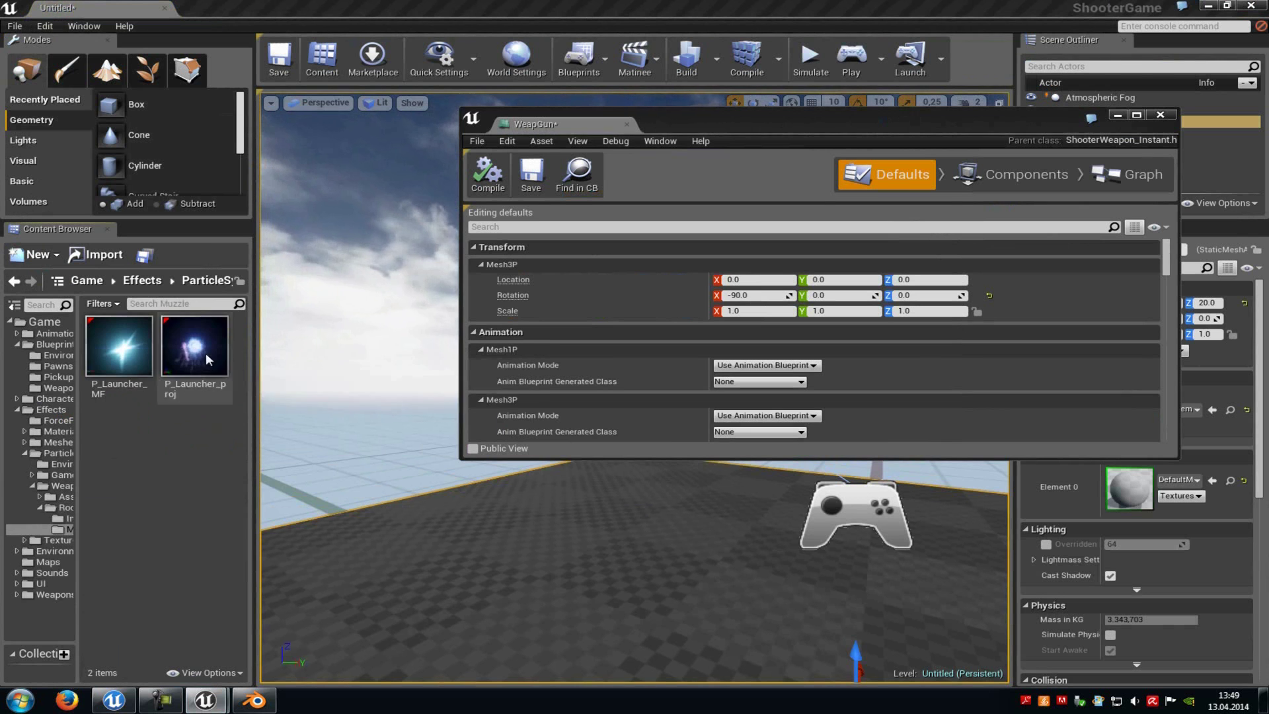
Step: Assign the P_Launcher_MF particle system as WeapGun's Muzzle FX
click(121, 362)
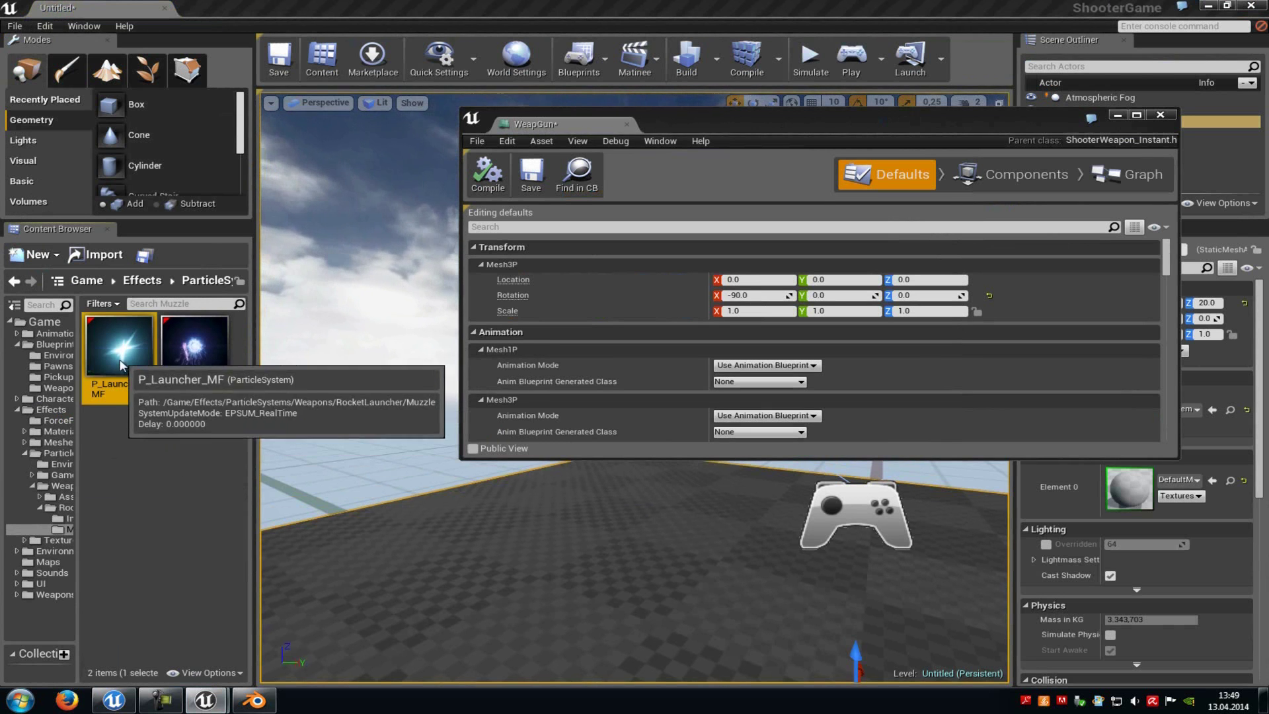
click(1137, 114)
scroll(768, 411, down, 5)
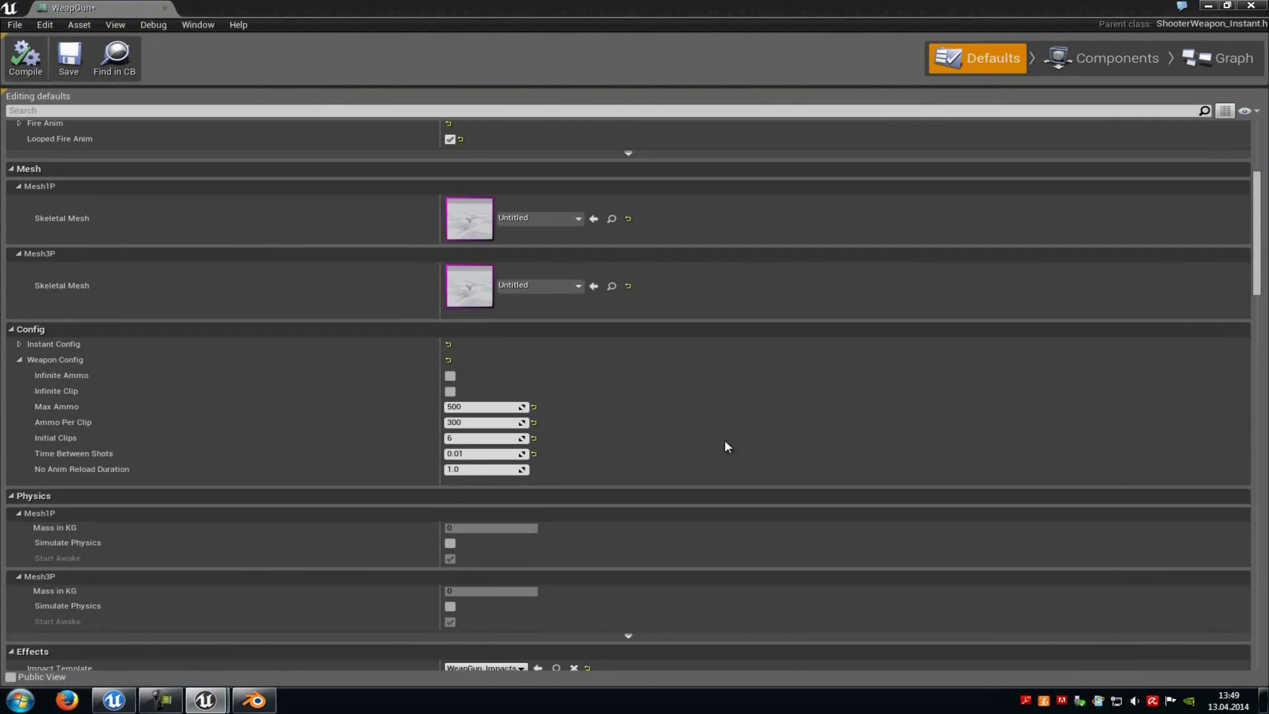
scroll(727, 447, down, 5)
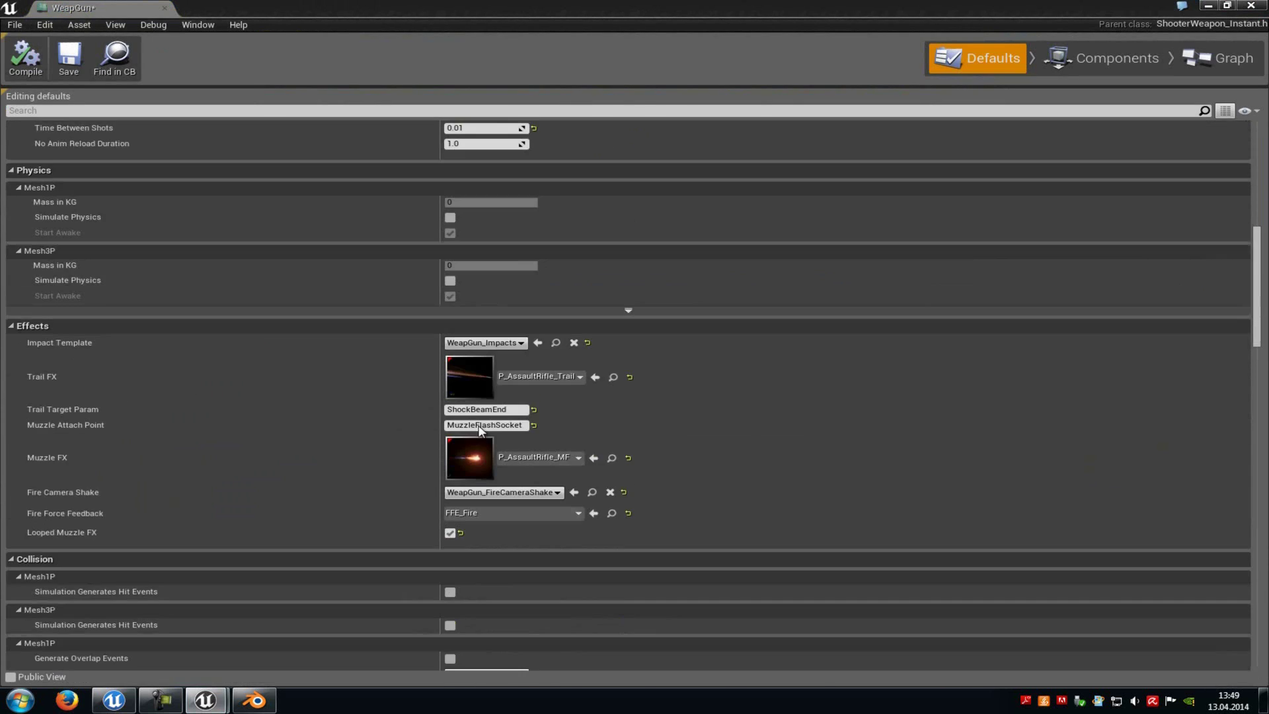
click(594, 458)
Step: Assign the P_Launcher_proj particle system as WeapGun's Trail FX
click(1226, 7)
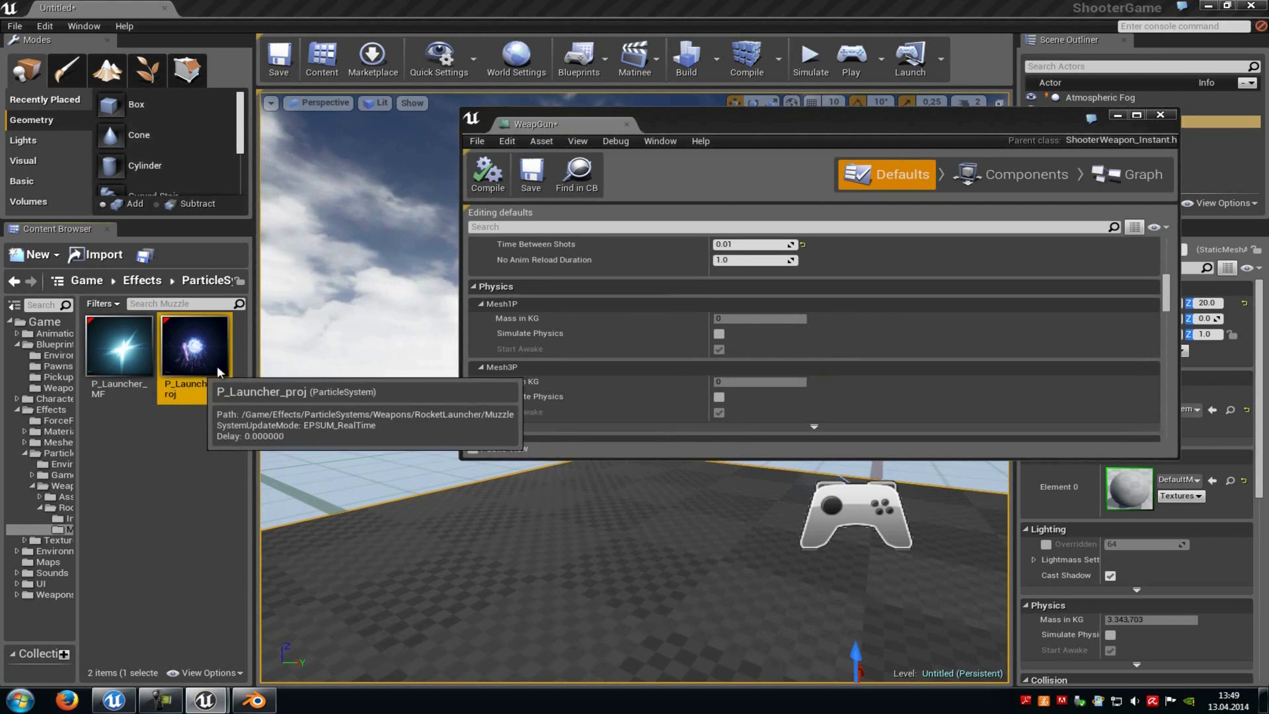
click(1136, 114)
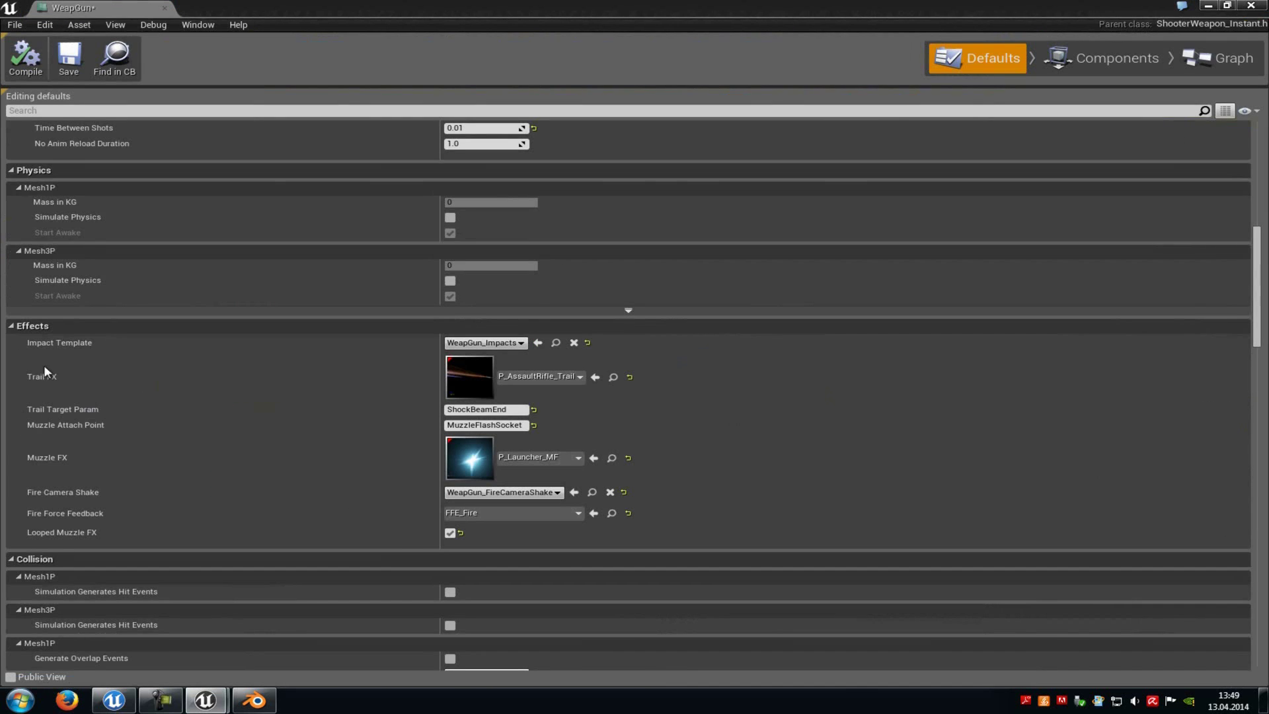
click(596, 377)
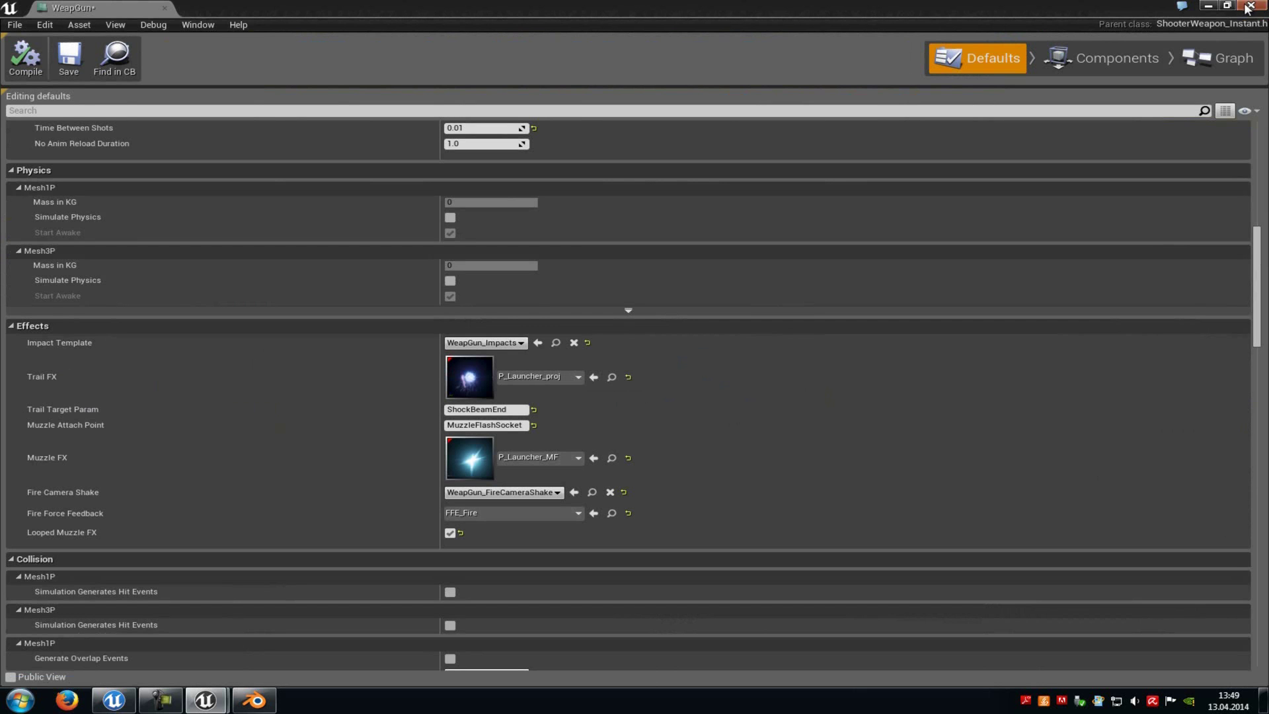
click(1221, 7)
Step: Play the level from the floor, fire in several directions to check the launcher effects, and stop playing
right_click(608, 582)
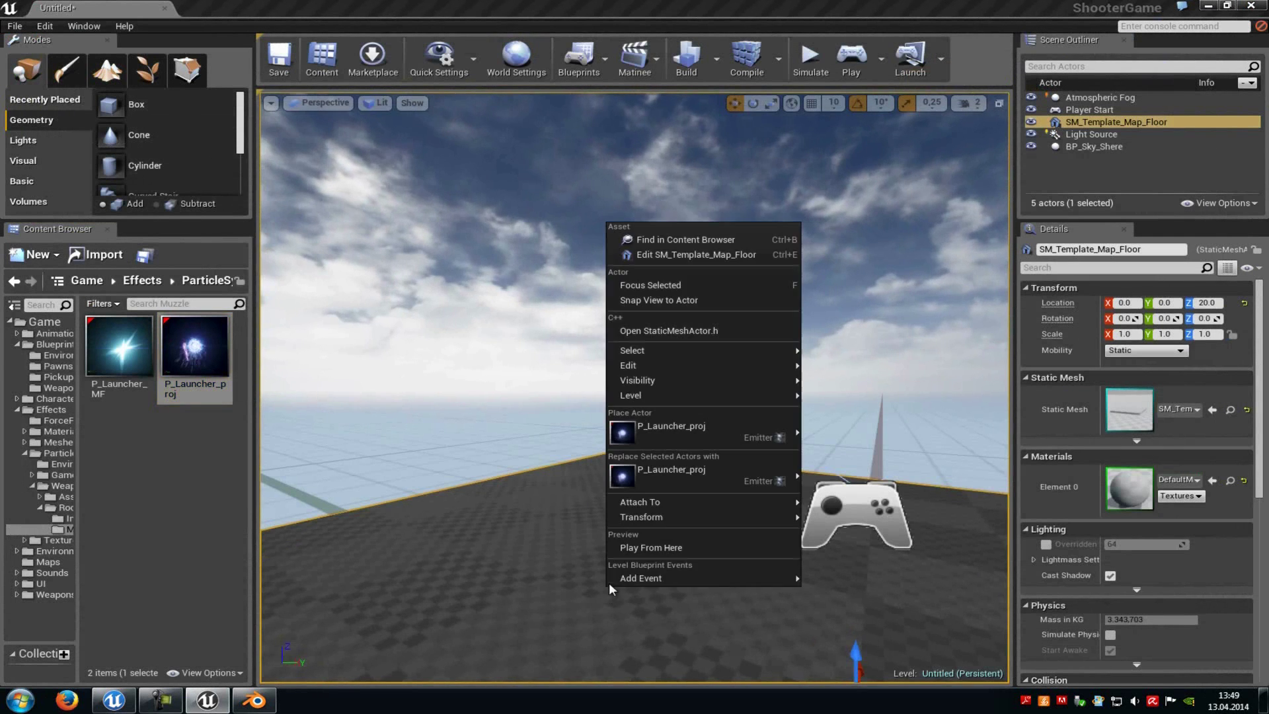
click(661, 548)
click(681, 492)
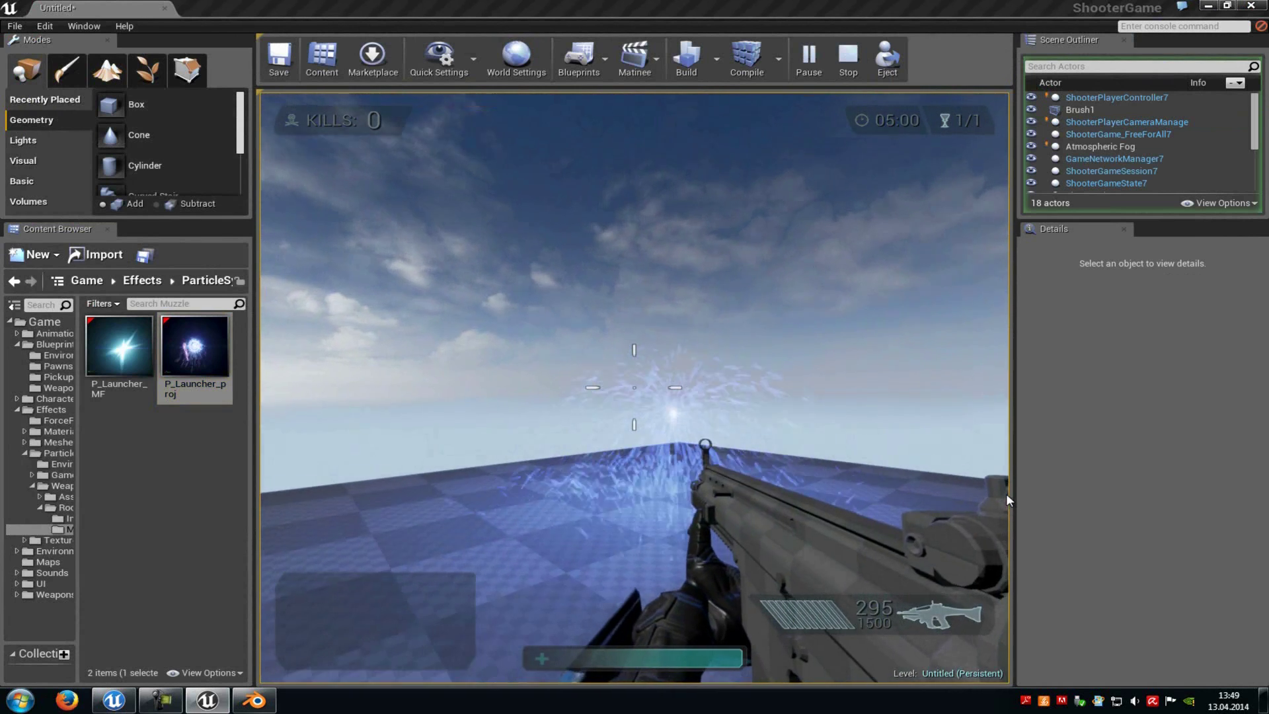
drag(951, 487, 323, 474)
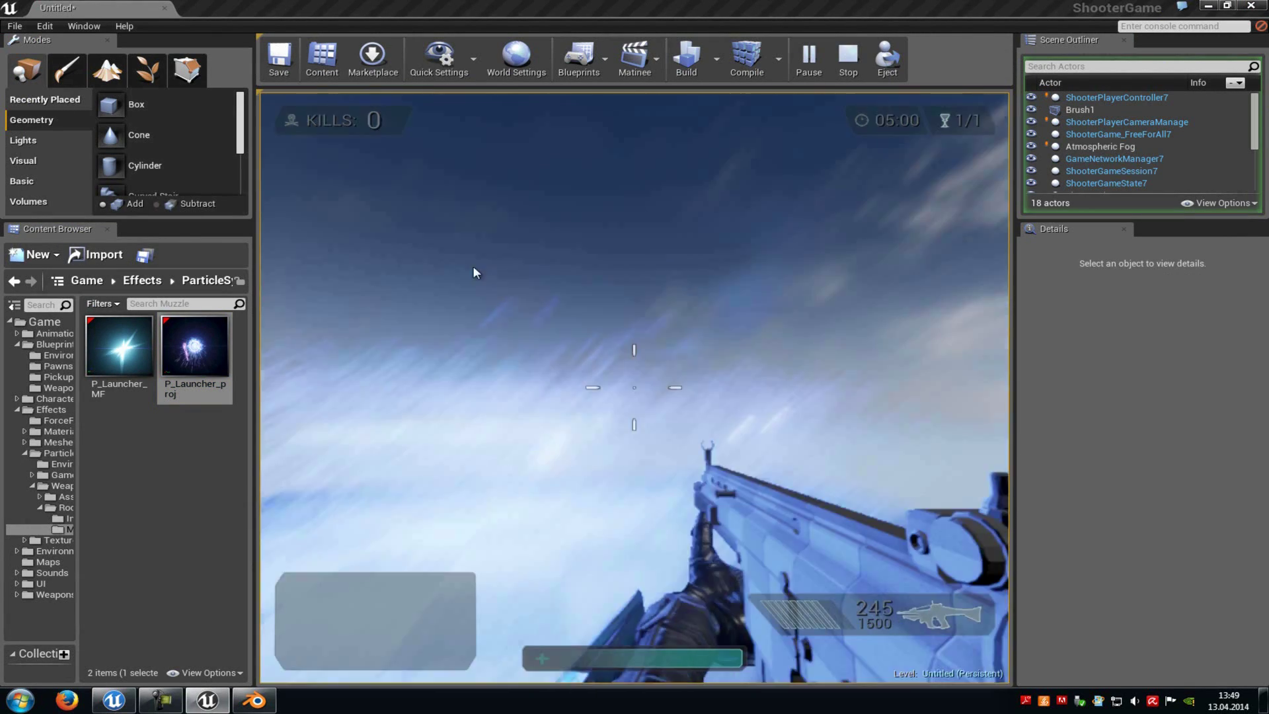
drag(474, 266, 970, 98)
key(Escape)
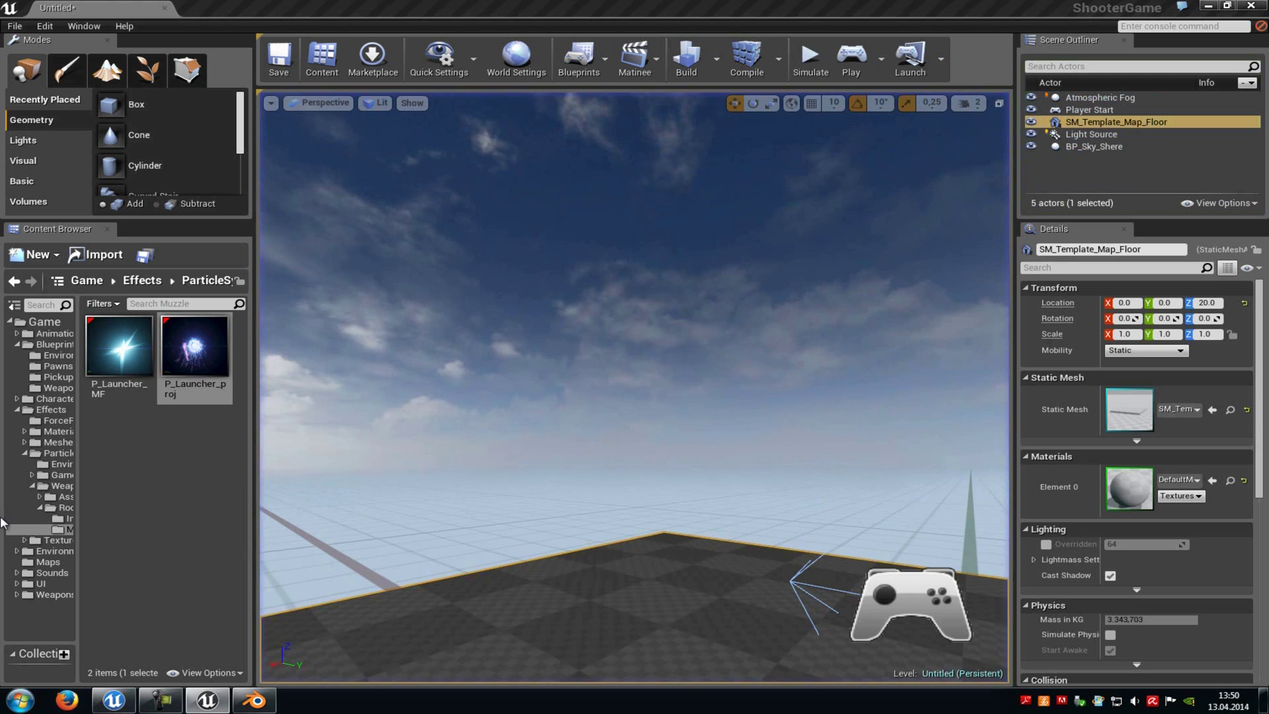
Step: Open the WeapGun blueprint from the Blueprints Weapons folder again
click(62, 346)
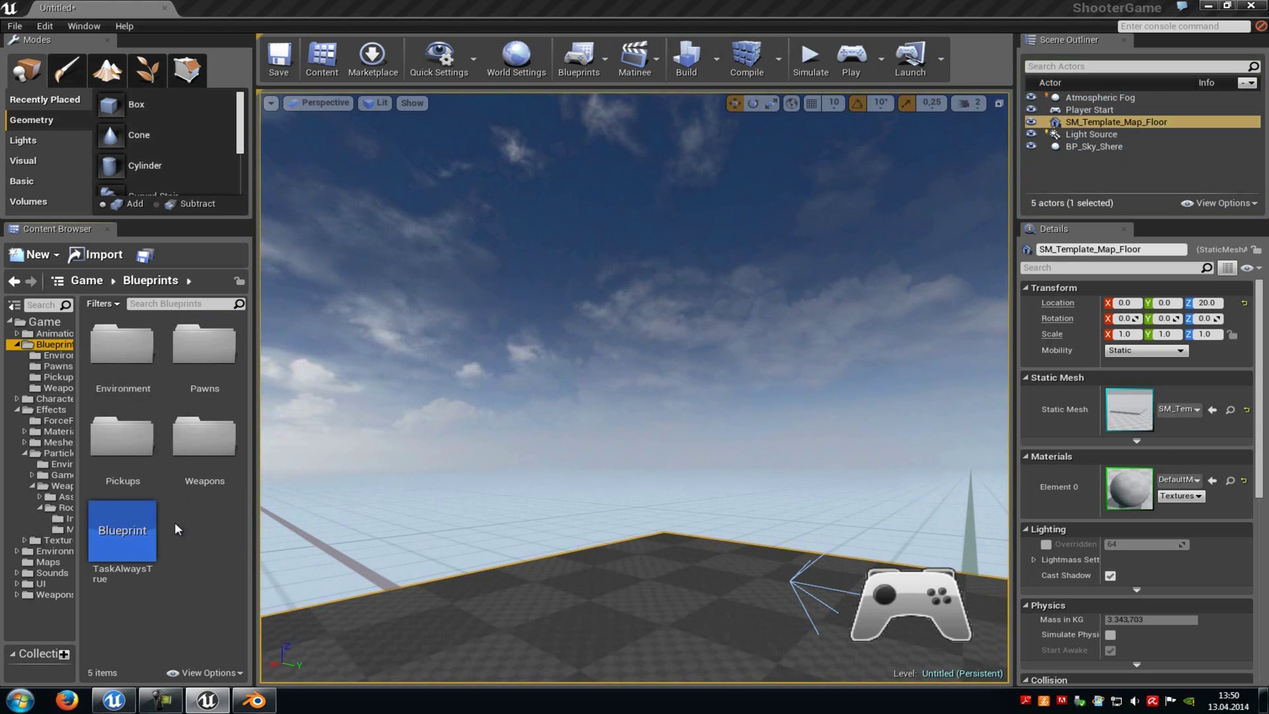
double_click(207, 456)
double_click(139, 445)
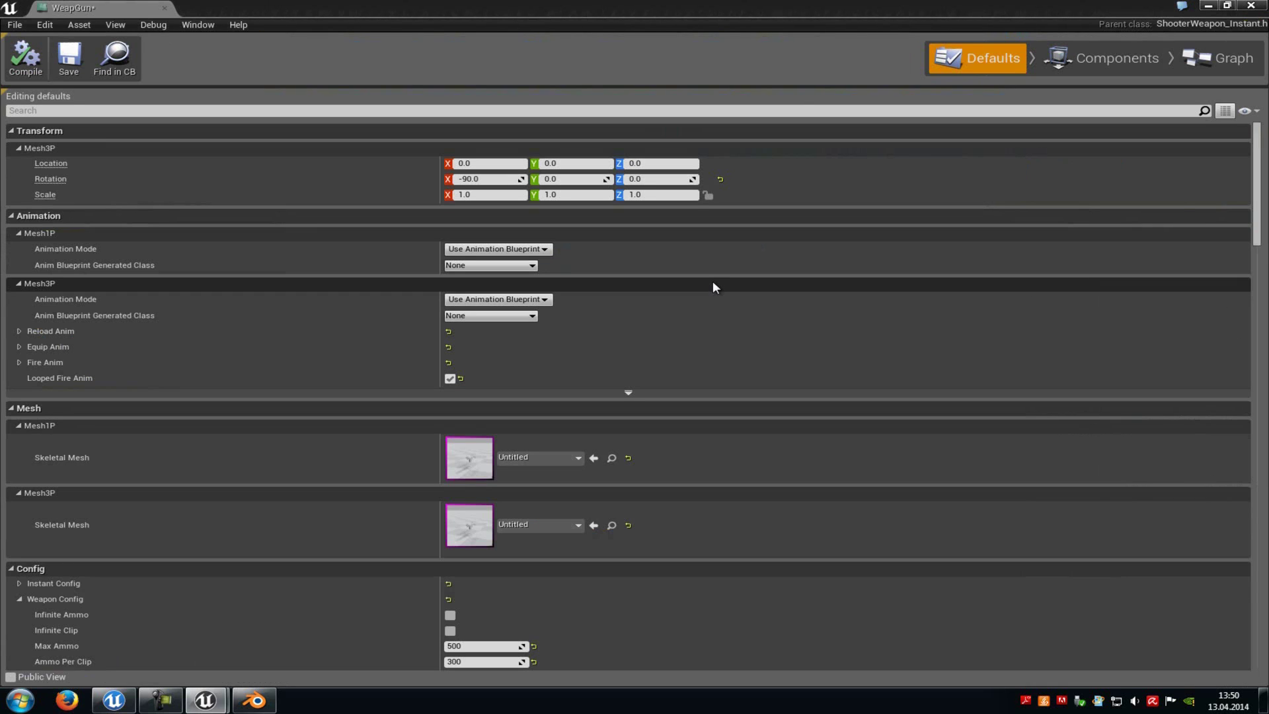